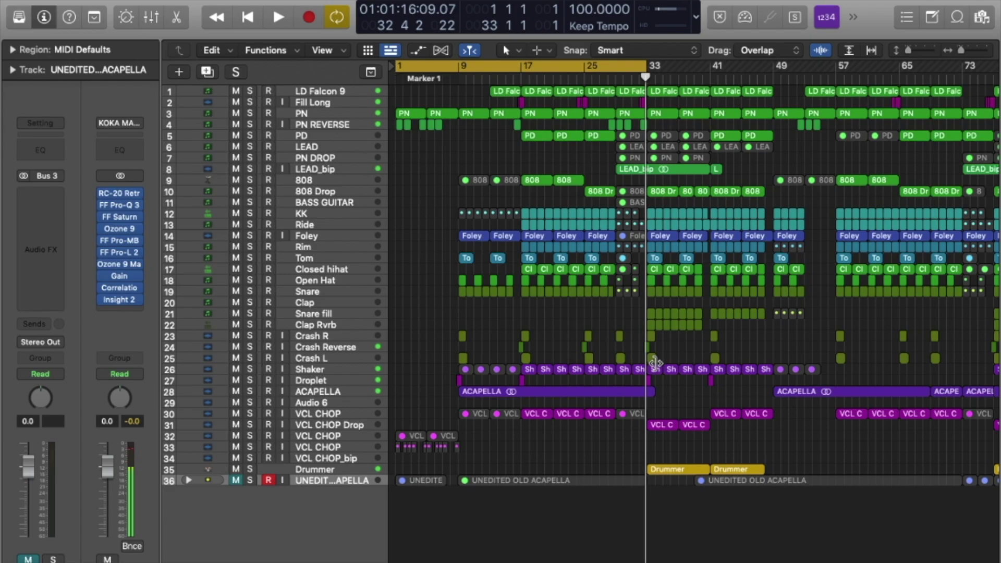
Play the arrangement from the beginning and mute the ACAPELLA track.
{"action": "key", "text": "Return"}
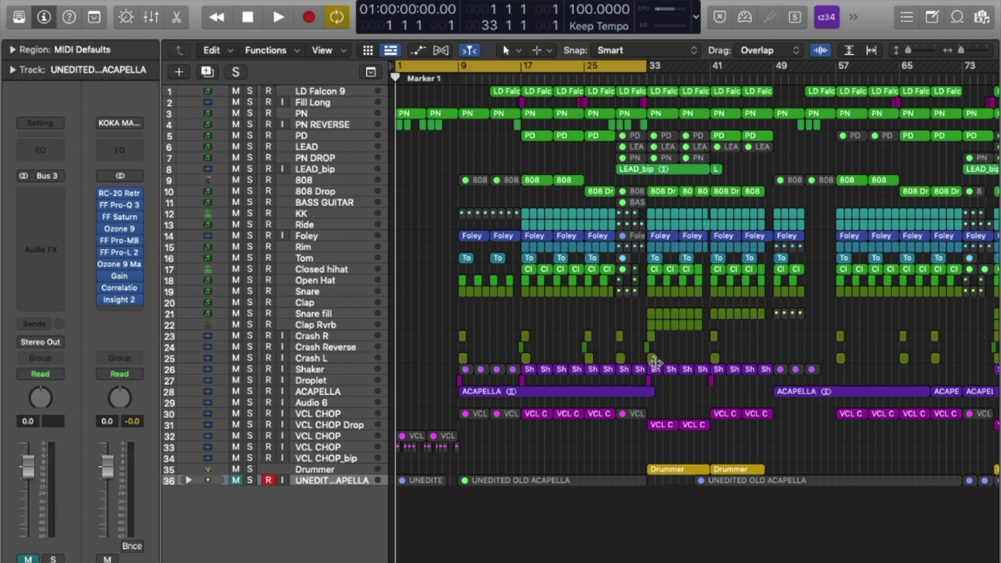
{"action": "key", "text": "space"}
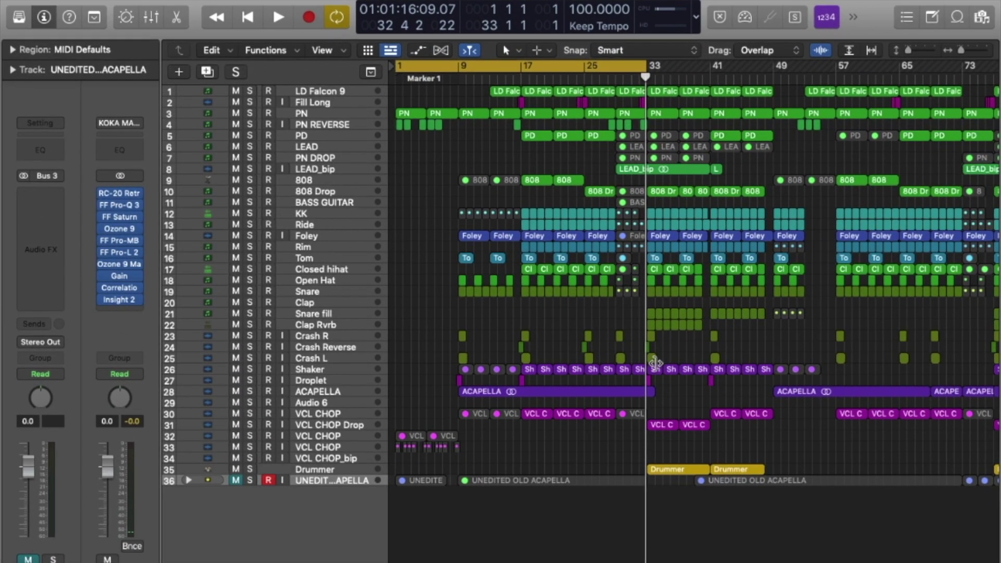
{"action": "left_click", "coordinate": [236, 392]}
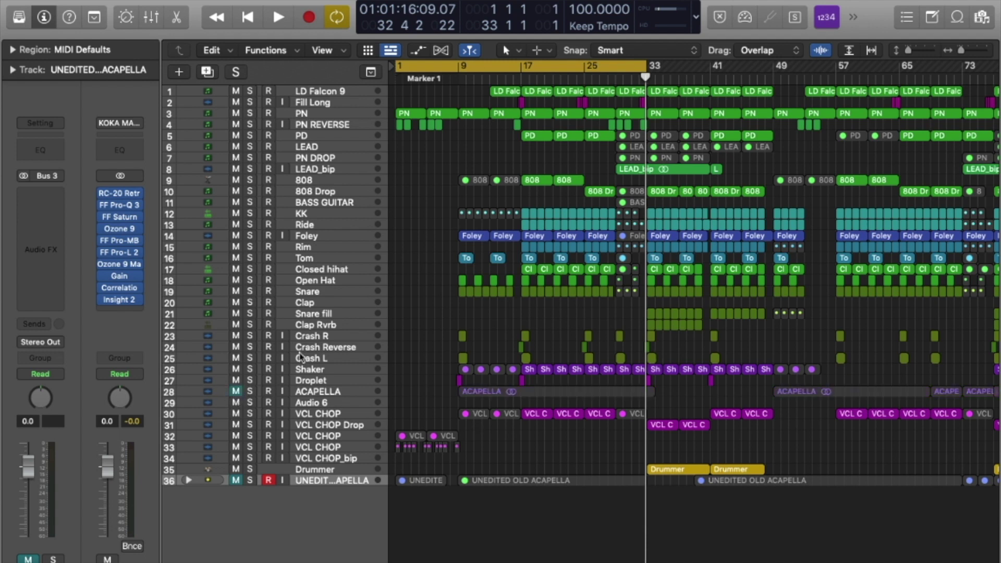
Solo the KK track.
{"action": "scroll", "coordinate": [516, 261], "scroll_direction": "up", "scroll_amount": 5}
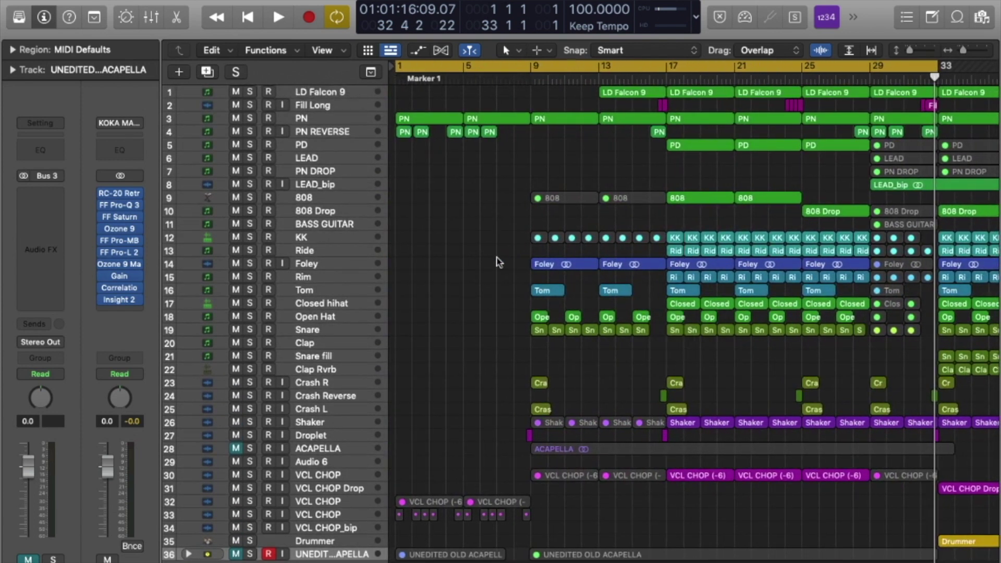
{"action": "left_click", "coordinate": [333, 239]}
{"action": "key", "text": "s"}
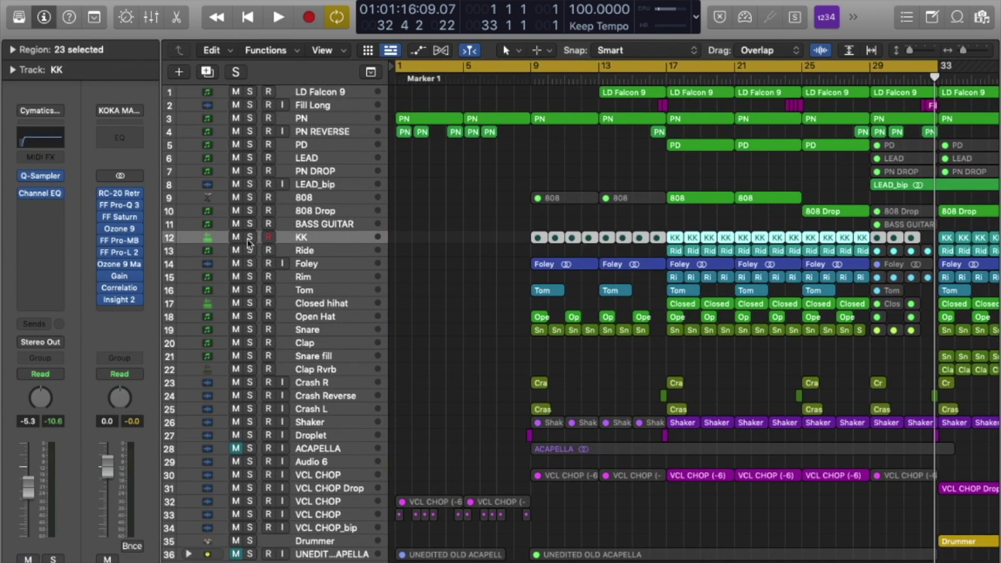
{"action": "key", "text": "super+Down"}
{"action": "scroll", "coordinate": [591, 231], "scroll_direction": "right", "scroll_amount": 2}
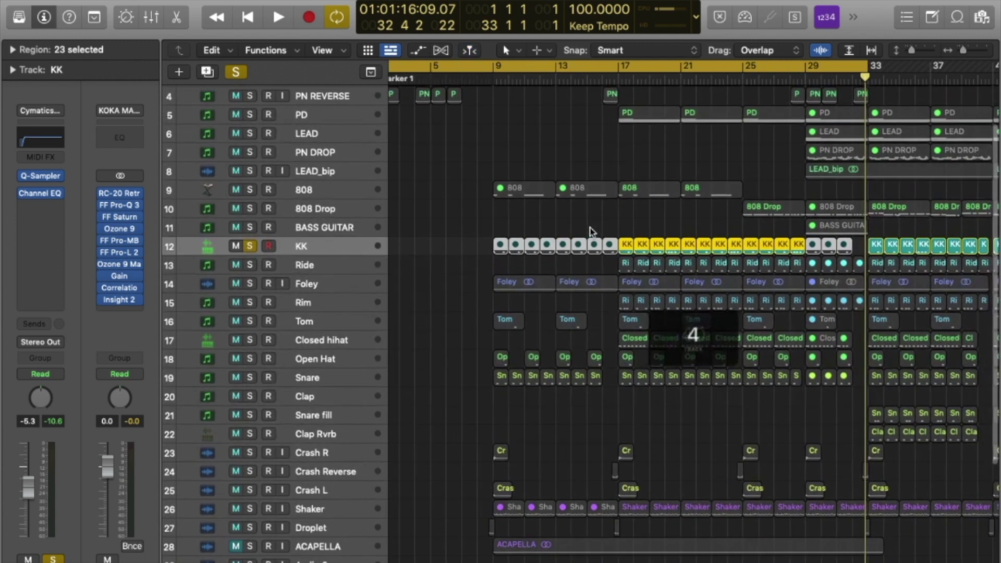
{"action": "key", "text": "super+Down"}
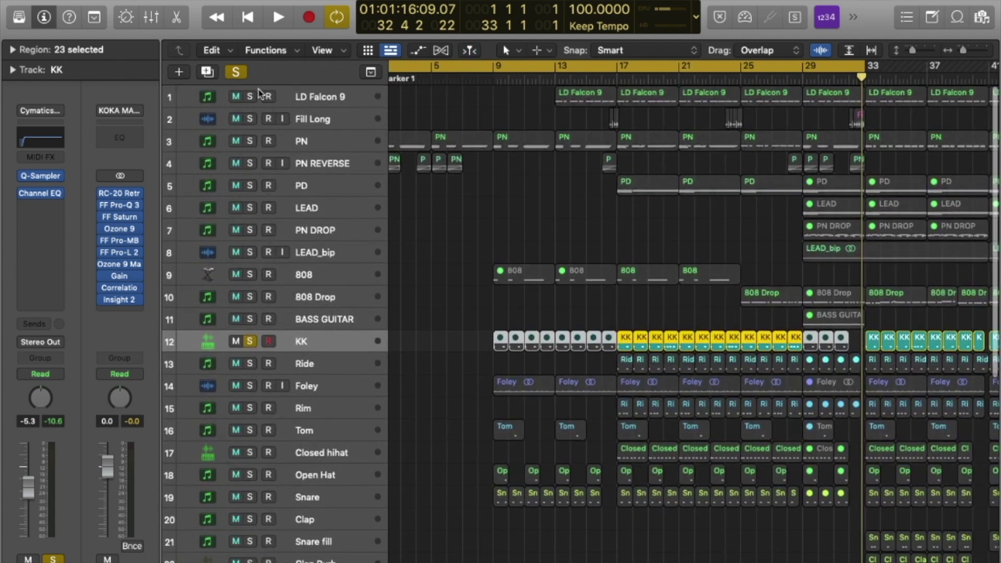
Solo LD Falcon 9 instead of KK, set the cycle range to bars 17 to 21 and listen to it.
{"action": "left_click", "coordinate": [250, 341]}
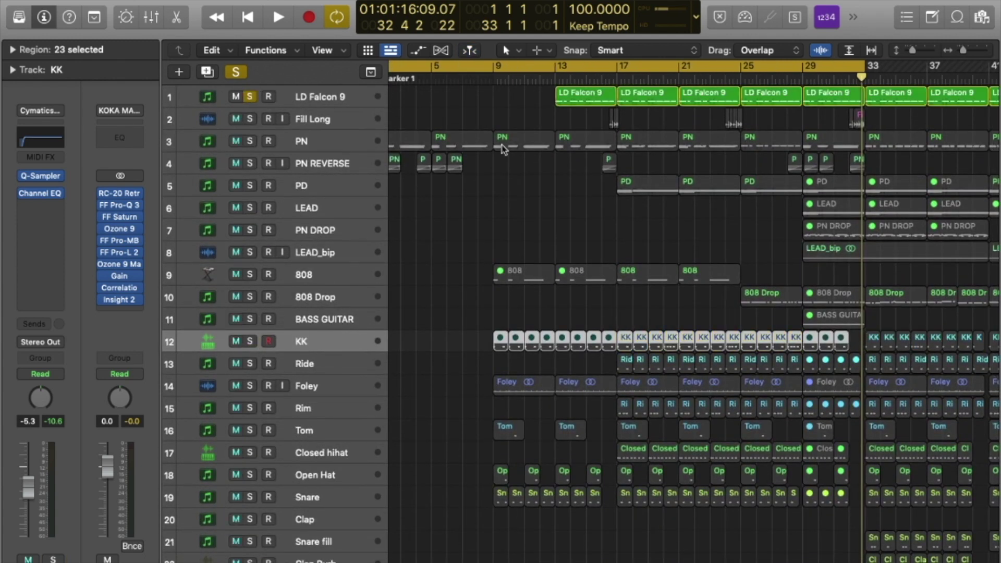
{"action": "key", "text": "c"}
{"action": "left_click_drag", "start_coordinate": [559, 71], "coordinate": [617, 67]}
{"action": "key", "text": "super+shift+period"}
{"action": "key", "text": "space"}
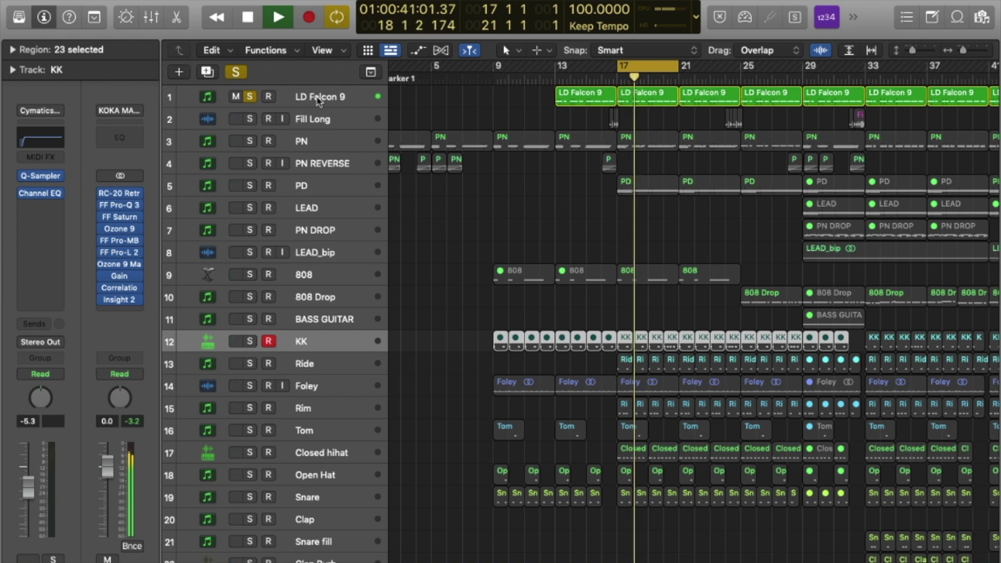
{"action": "key", "text": "space"}
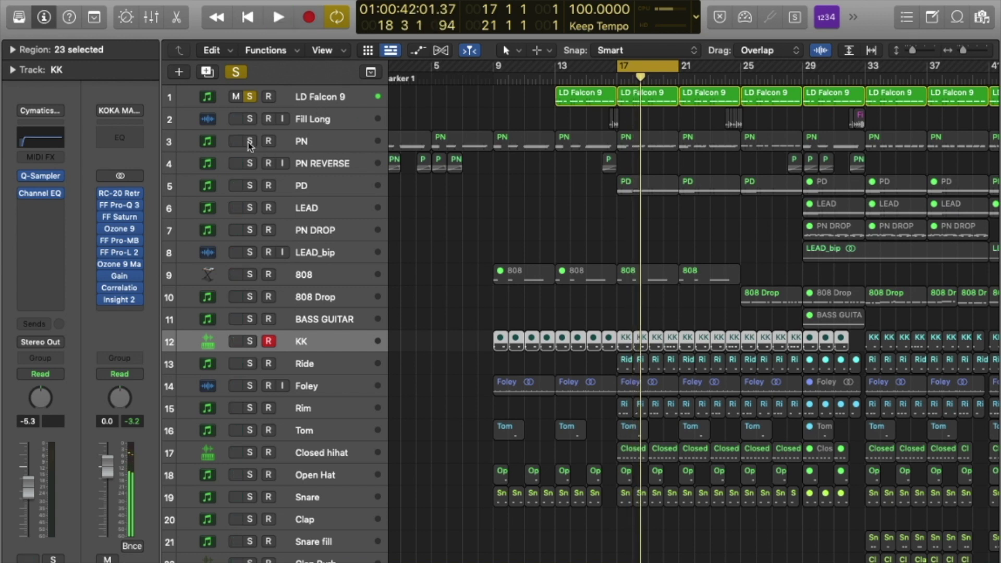
Solo the PN track instead of LD Falcon 9 and listen to it within the cycle range.
{"action": "left_click", "coordinate": [249, 141]}
{"action": "left_click", "coordinate": [249, 97]}
{"action": "key", "text": "space"}
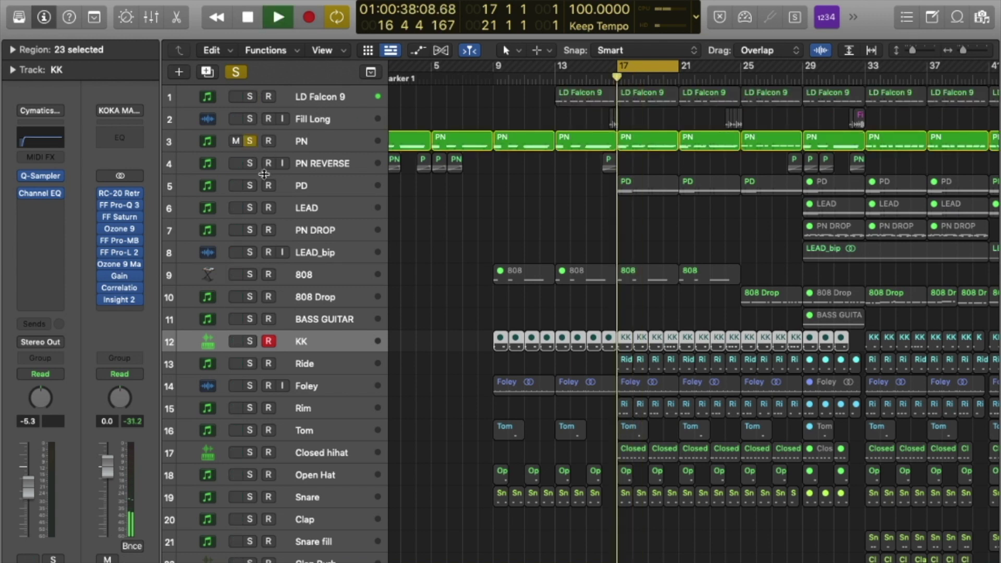
{"action": "key", "text": "space"}
Listen to the 808 track soloed in place of PN, and switch its solo off again.
{"action": "left_click", "coordinate": [250, 141]}
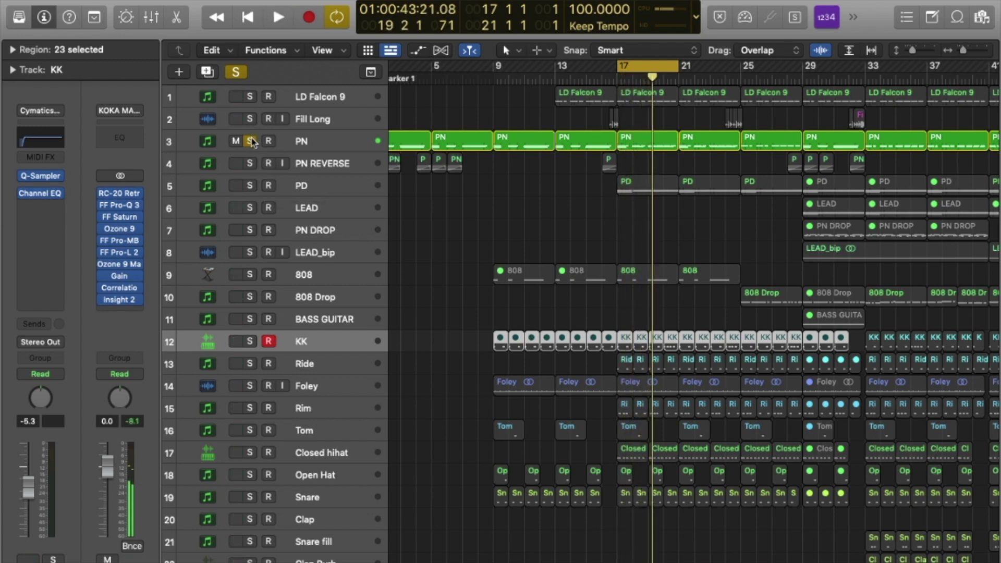
{"action": "left_click", "coordinate": [250, 274]}
{"action": "key", "text": "space"}
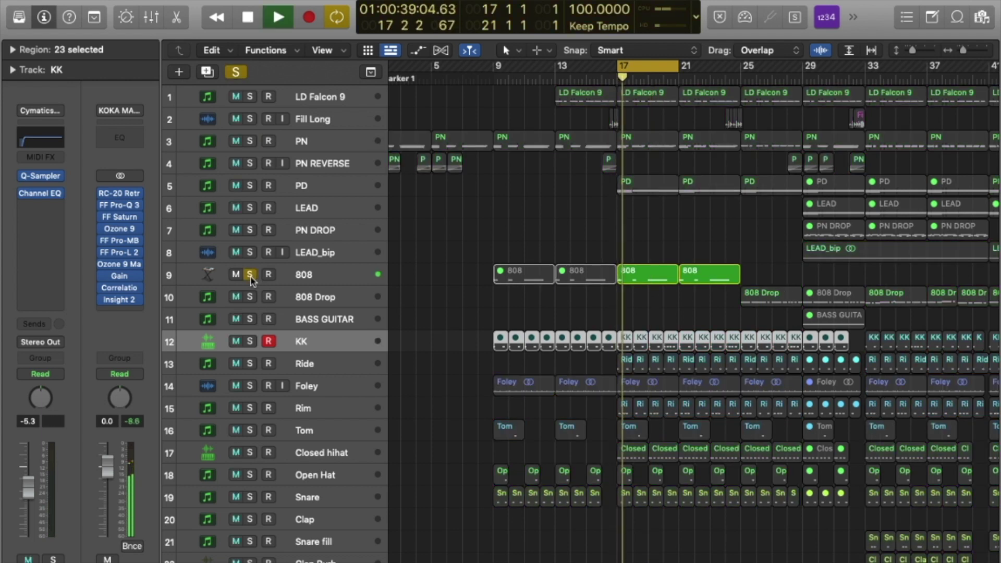
{"action": "key", "text": "space"}
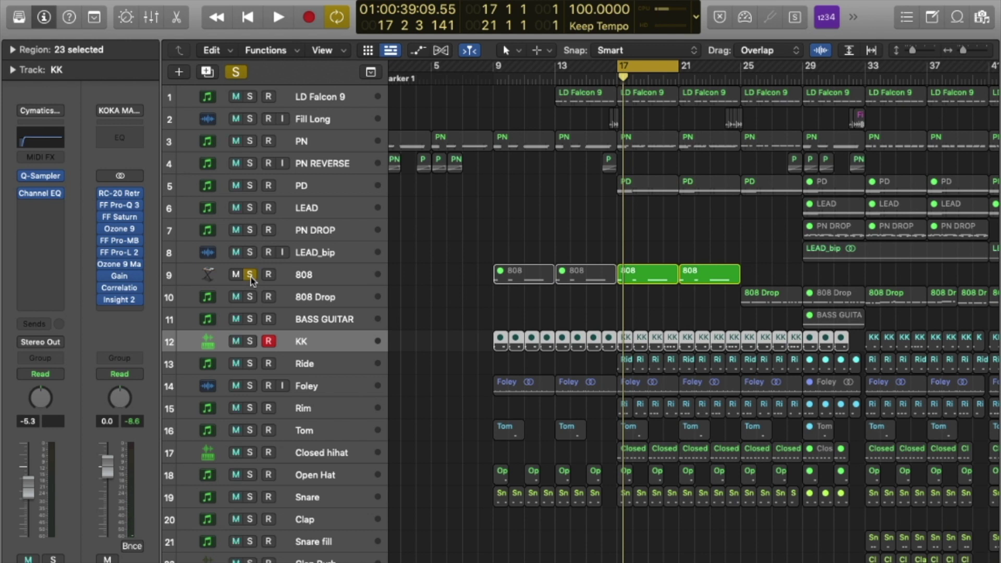
{"action": "left_click", "coordinate": [250, 275]}
Solo the Snare track among the drum tracks and clear all solos again.
{"action": "scroll", "coordinate": [484, 337], "scroll_direction": "down", "scroll_amount": 5}
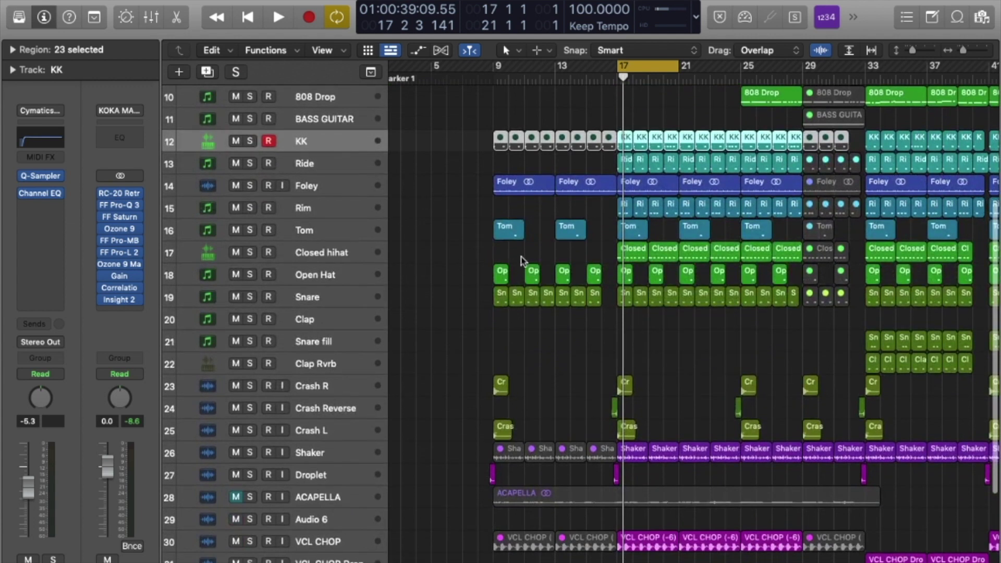
{"action": "scroll", "coordinate": [460, 416], "scroll_direction": "down", "scroll_amount": 4}
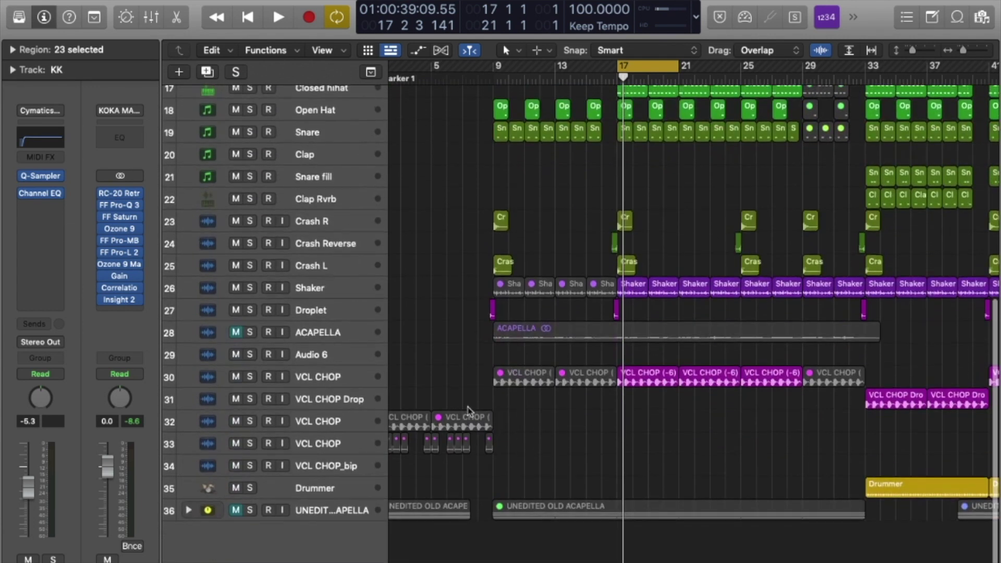
{"action": "scroll", "coordinate": [466, 376], "scroll_direction": "up", "scroll_amount": 2}
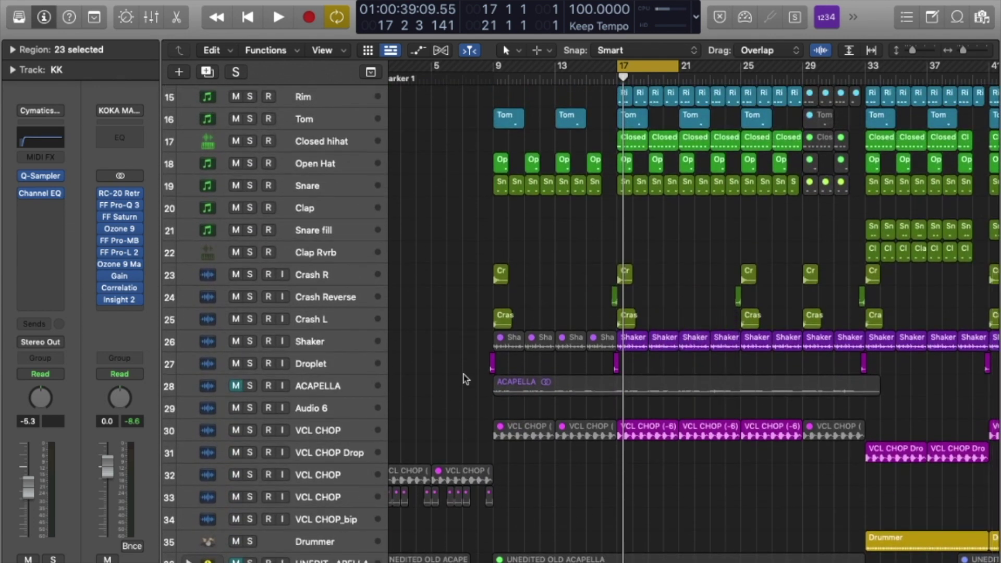
{"action": "scroll", "coordinate": [465, 374], "scroll_direction": "up", "scroll_amount": 3}
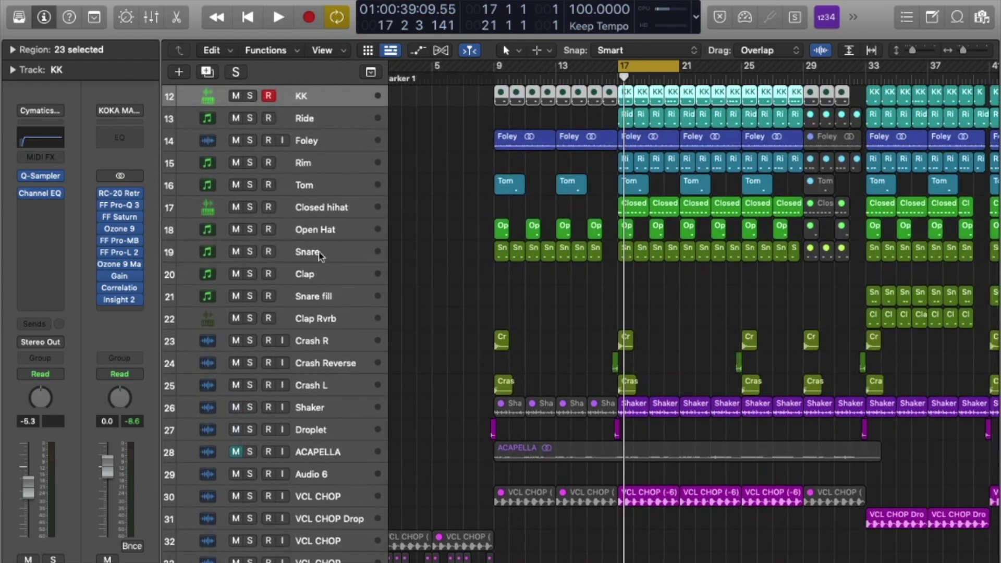
{"action": "left_click", "coordinate": [250, 253]}
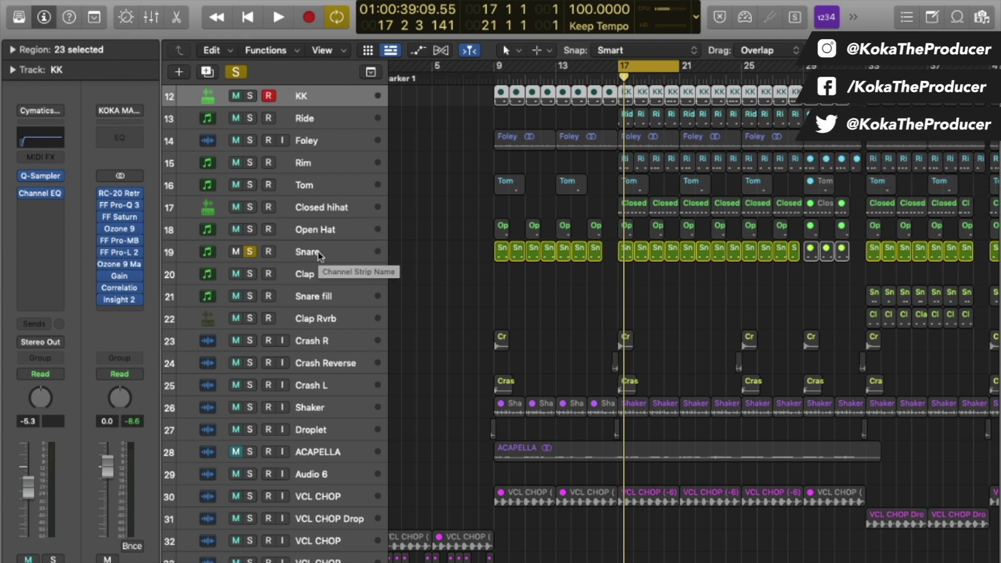
{"action": "left_click", "coordinate": [239, 72]}
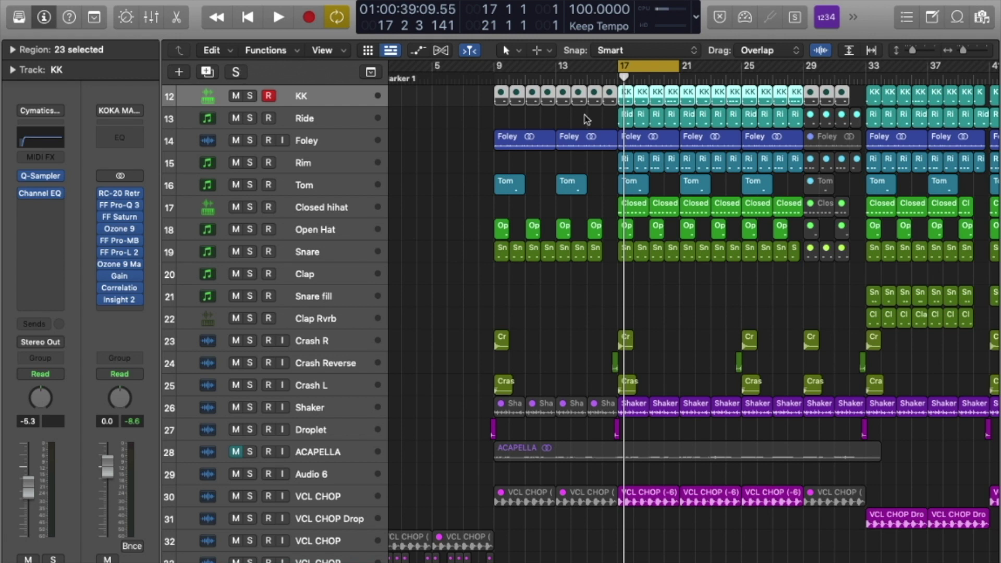
Insert a stereo Compressor from the Dynamics plug-ins after Gain on the LD Falcon 9 track, keeping its window clear of the channel strip.
{"action": "scroll", "coordinate": [621, 136], "scroll_direction": "up", "scroll_amount": 5}
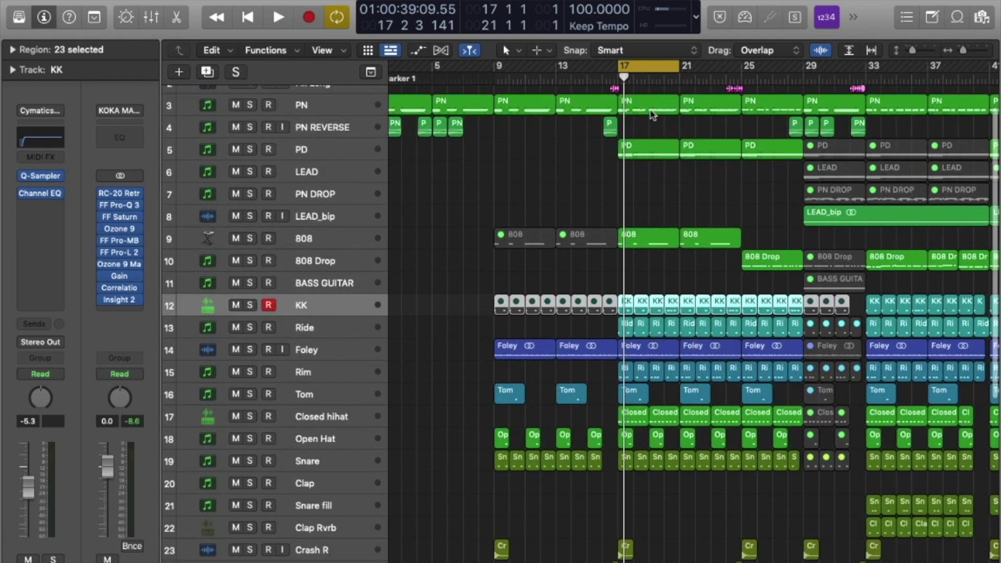
{"action": "scroll", "coordinate": [645, 150], "scroll_direction": "up", "scroll_amount": 2}
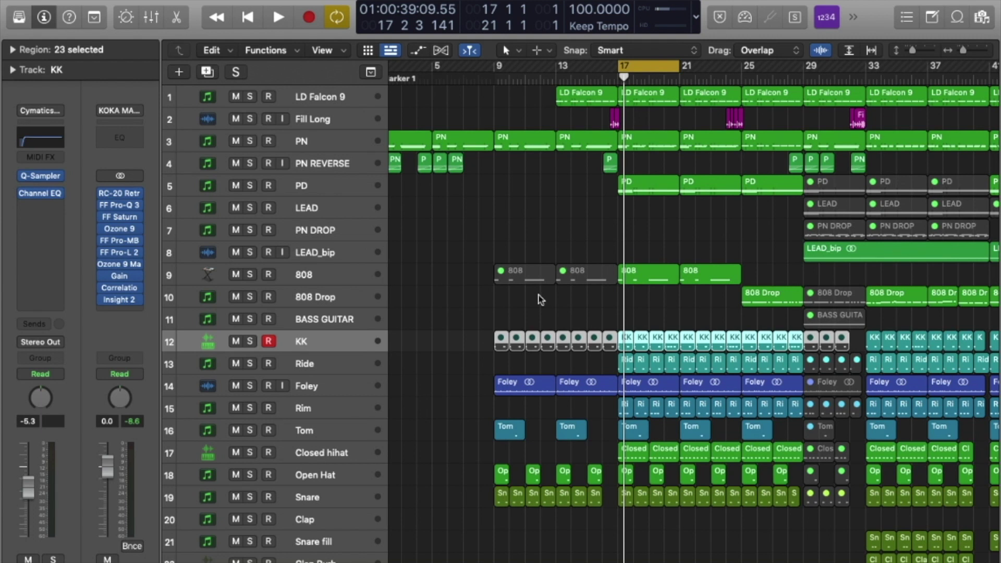
{"action": "left_click", "coordinate": [344, 99]}
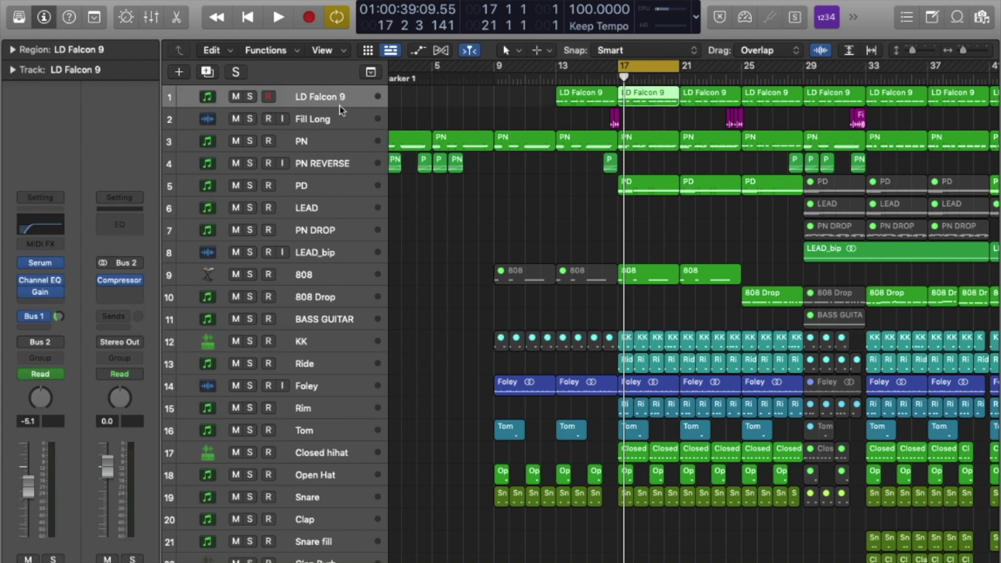
{"action": "left_click", "coordinate": [339, 119]}
{"action": "left_click", "coordinate": [329, 102]}
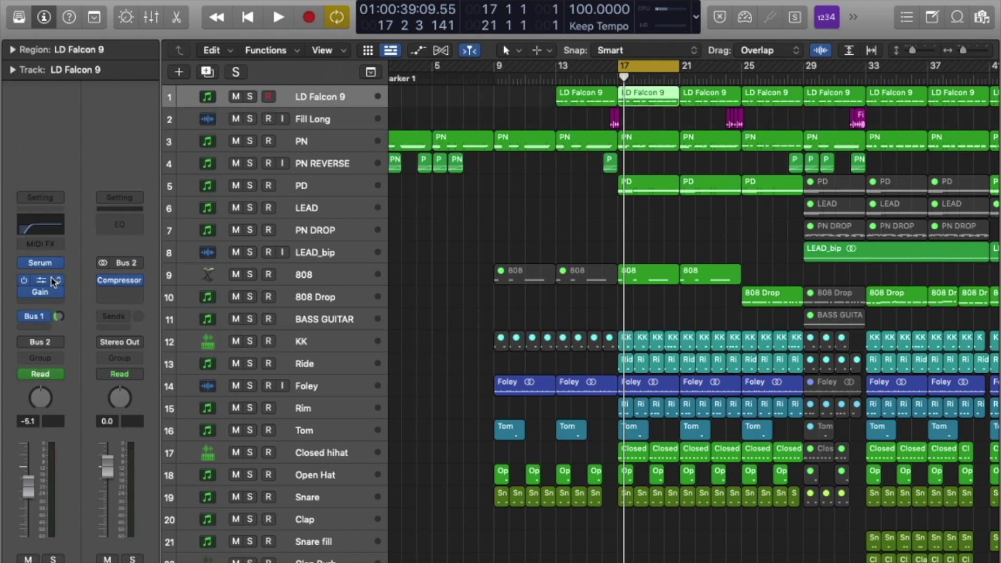
{"action": "left_click", "coordinate": [50, 304]}
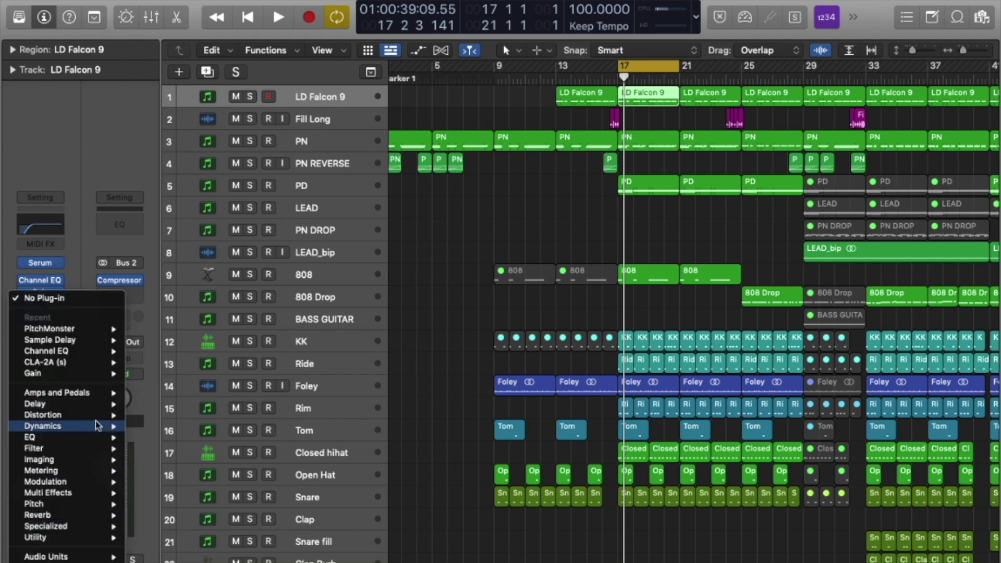
{"action": "mouse_move", "coordinate": [97, 427]}
{"action": "mouse_move", "coordinate": [185, 438]}
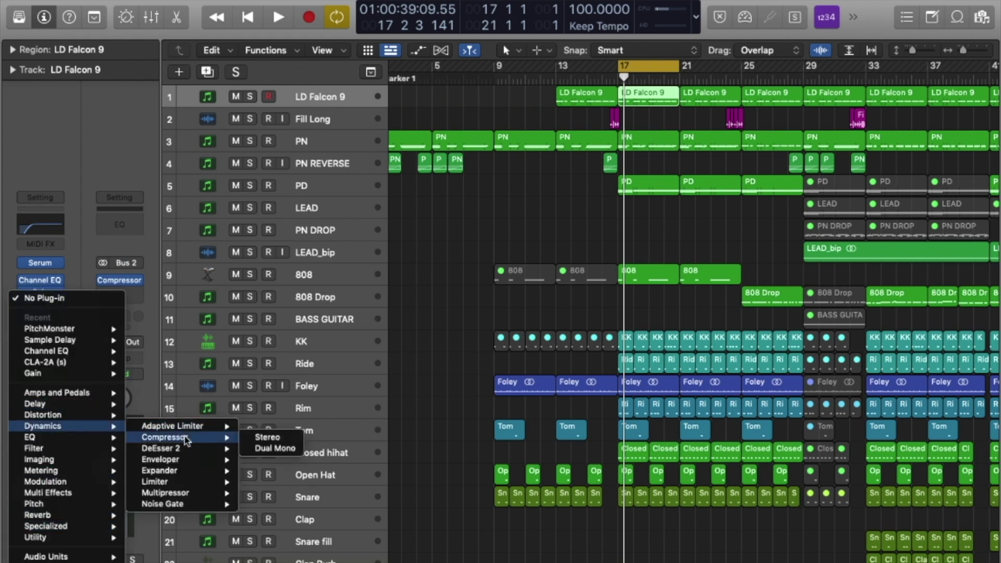
{"action": "left_click", "coordinate": [264, 437]}
{"action": "left_click_drag", "start_coordinate": [689, 173], "coordinate": [522, 100]}
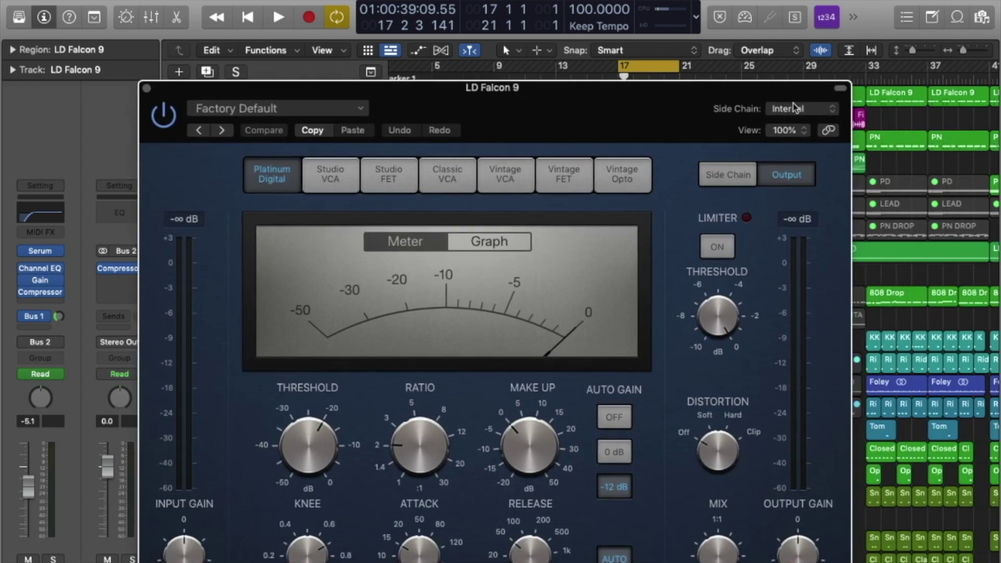
{"action": "left_click_drag", "start_coordinate": [589, 94], "coordinate": [605, 43]}
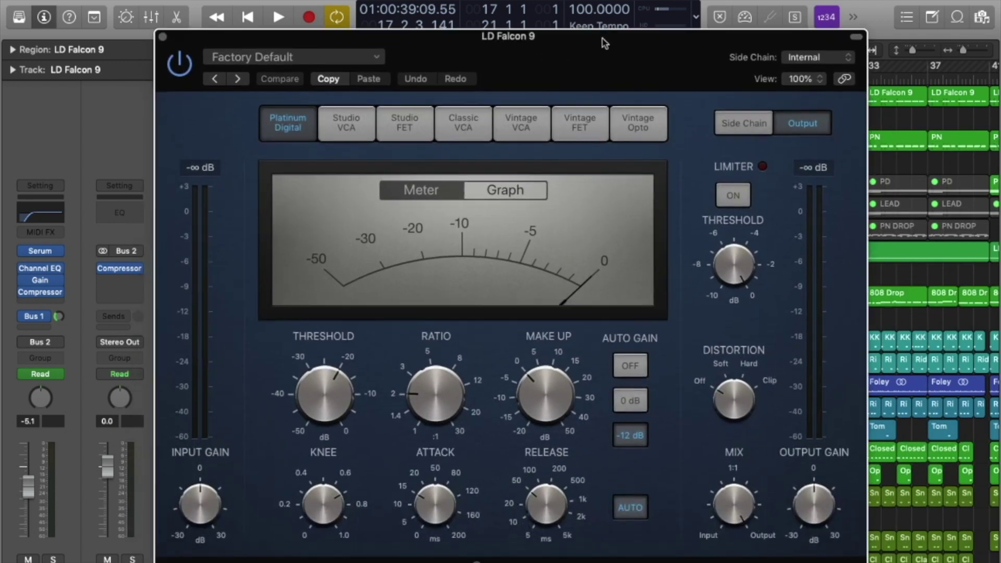
Look through the Audio Units plug-ins for alternative compressors such as FabFilter FF Pro-C 2 and Waves CLA-2A (s).
{"action": "left_click", "coordinate": [52, 304]}
{"action": "mouse_move", "coordinate": [78, 556]}
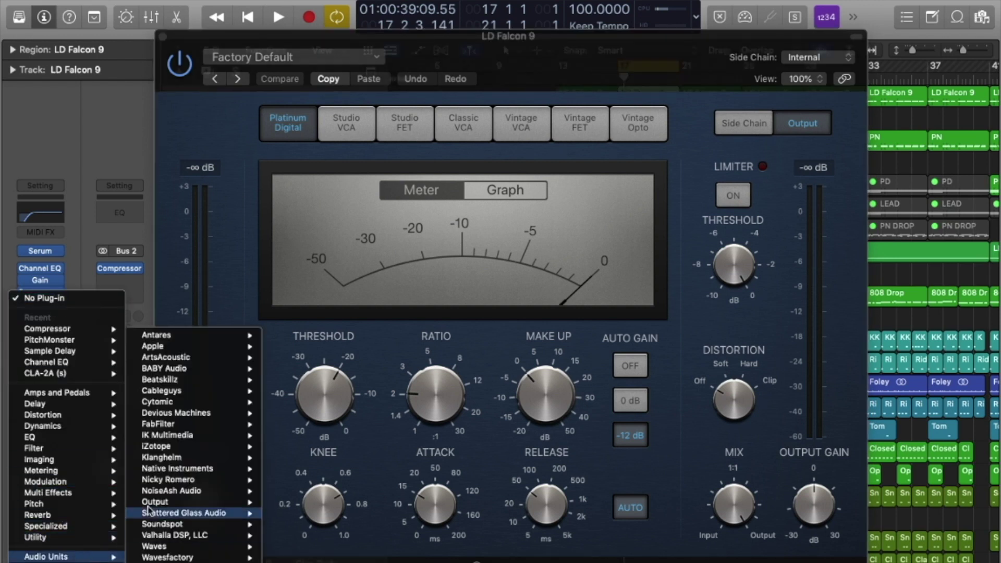
{"action": "mouse_move", "coordinate": [219, 424]}
{"action": "mouse_move", "coordinate": [387, 438]}
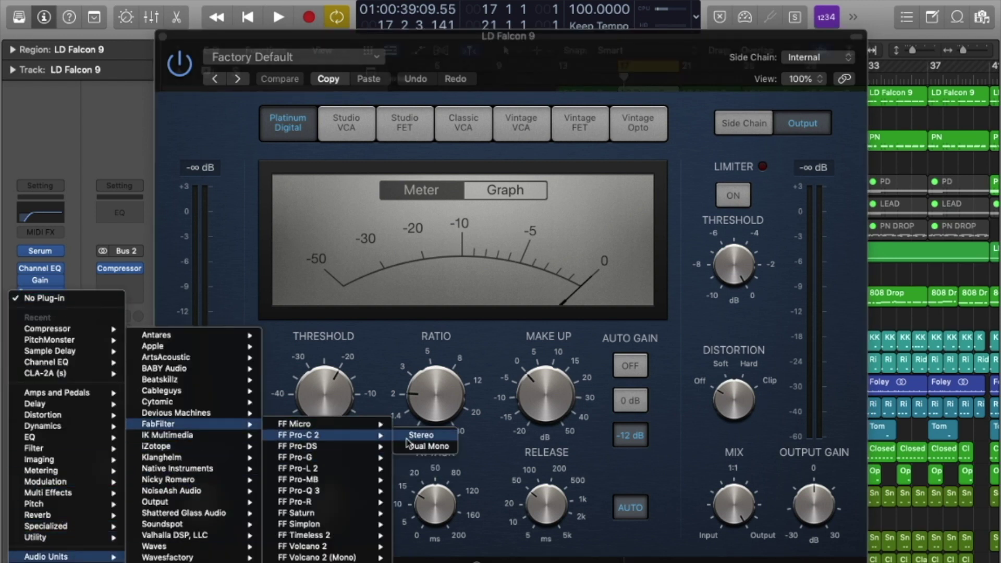
{"action": "mouse_move", "coordinate": [157, 546]}
{"action": "scroll", "coordinate": [334, 289], "scroll_direction": "down", "scroll_amount": 3}
{"action": "mouse_move", "coordinate": [339, 235]}
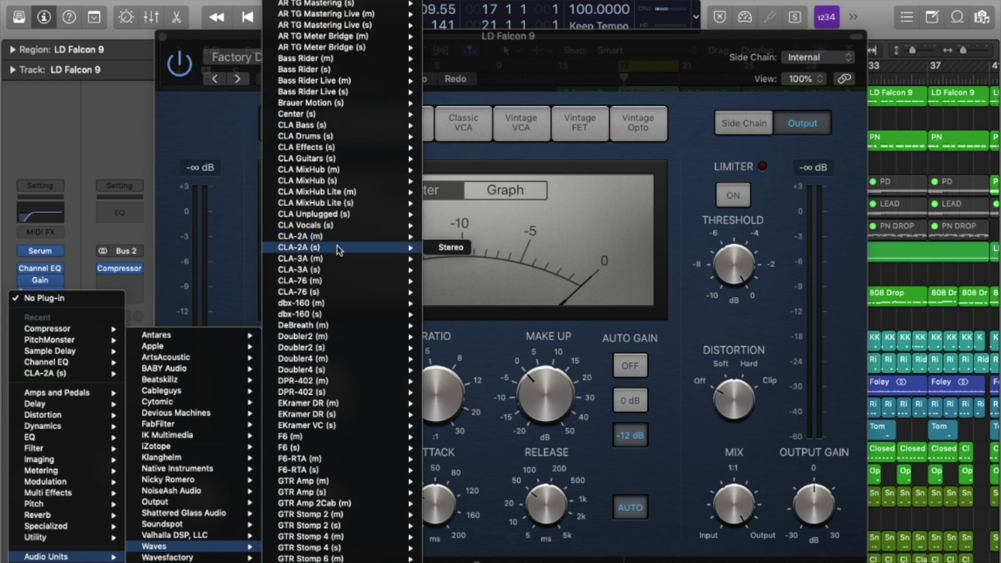
{"action": "left_click", "coordinate": [451, 248]}
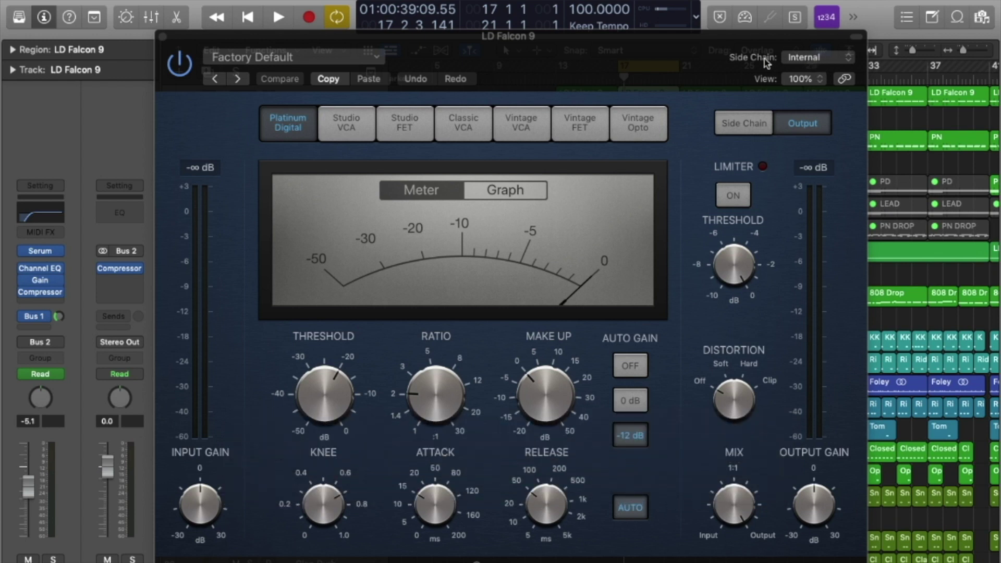
Examine the instrument tracks offered as side chain sources for the LD Falcon 9 compressor, and bring its whole window into view.
{"action": "left_click", "coordinate": [819, 62]}
{"action": "mouse_move", "coordinate": [810, 105]}
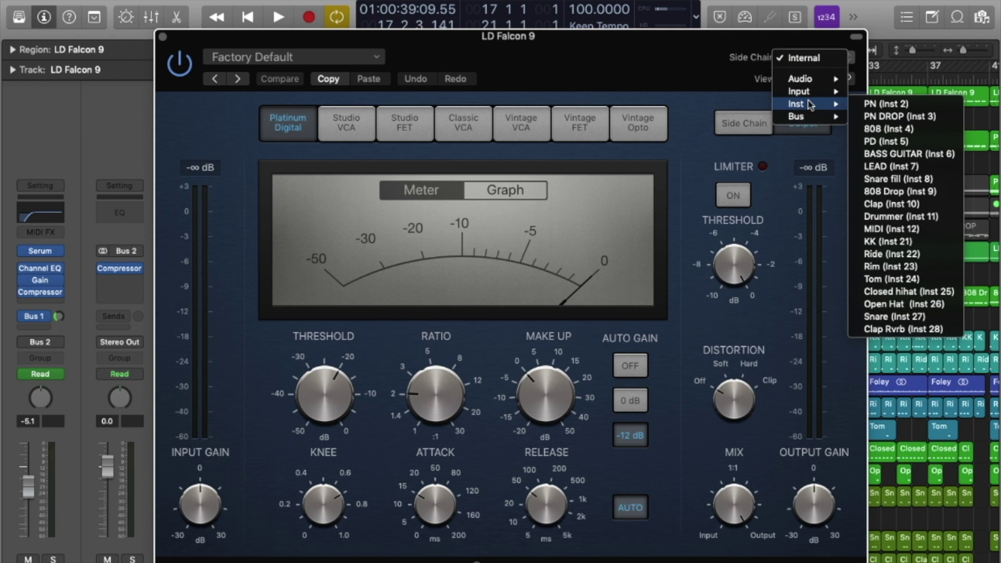
{"action": "left_click", "coordinate": [490, 42]}
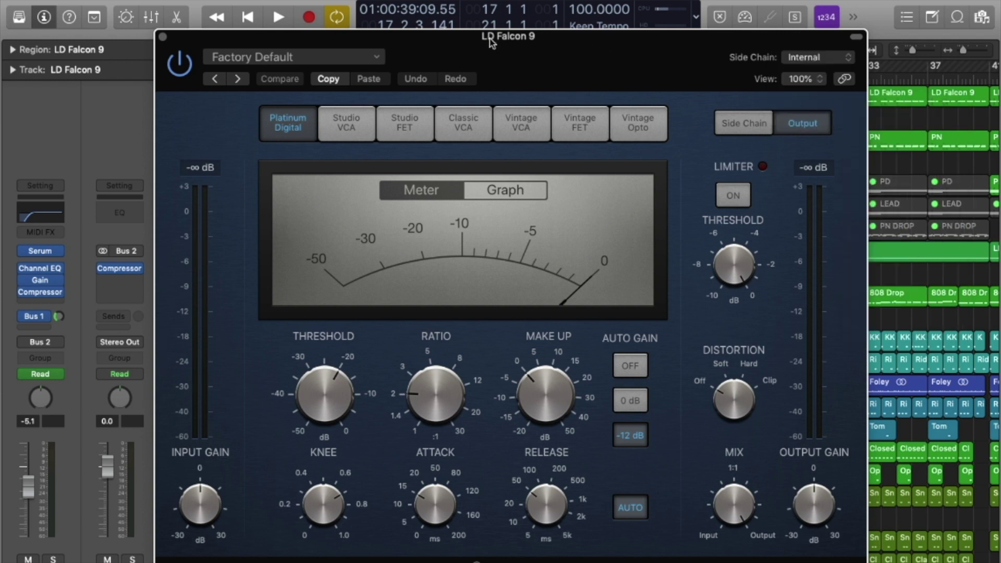
{"action": "left_click_drag", "start_coordinate": [491, 42], "coordinate": [507, 22]}
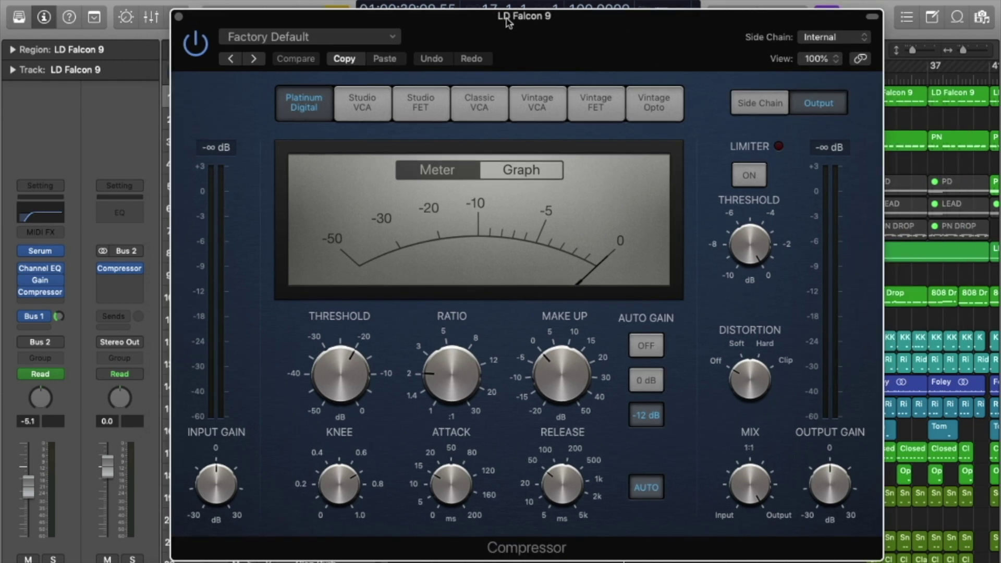
Set the side chain source of the LD Falcon 9 compressor to the KK (Inst 21) track.
{"action": "left_click", "coordinate": [838, 40]}
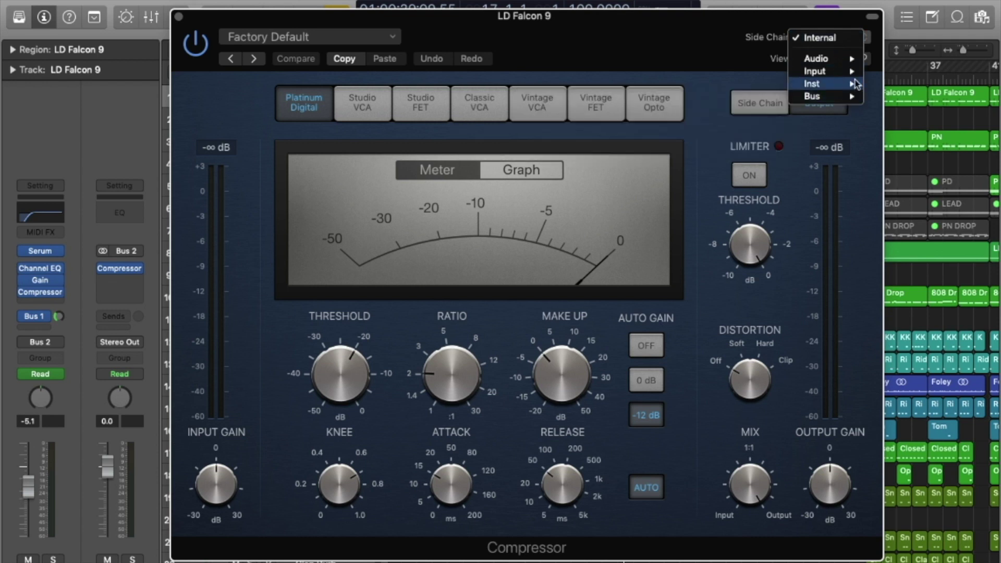
{"action": "mouse_move", "coordinate": [853, 88]}
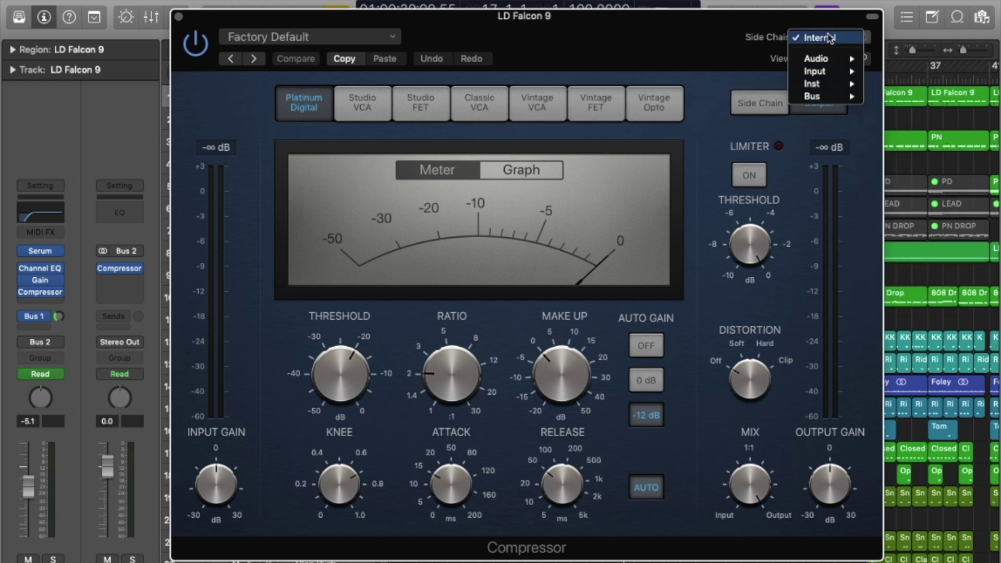
{"action": "left_click", "coordinate": [730, 35]}
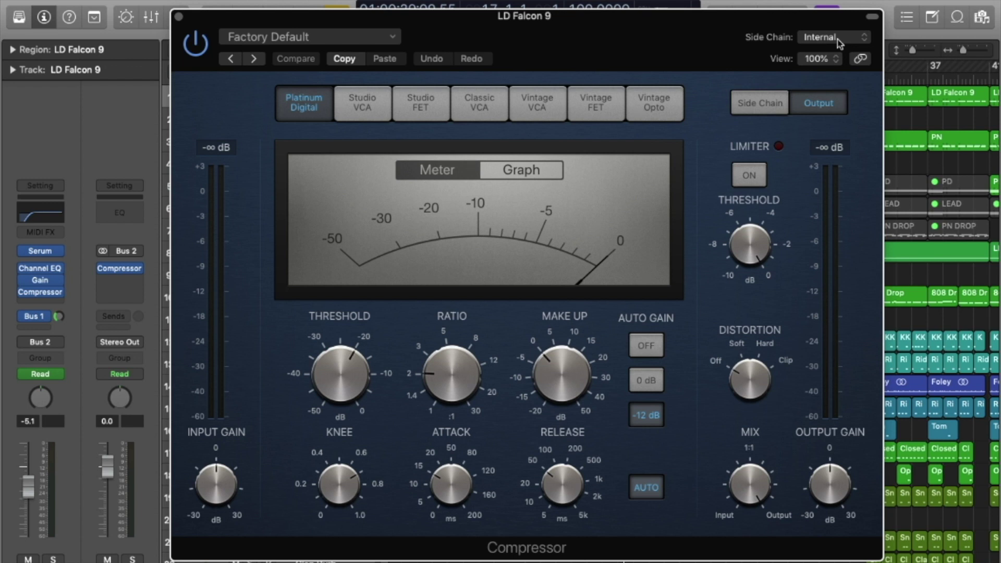
{"action": "left_click", "coordinate": [839, 42]}
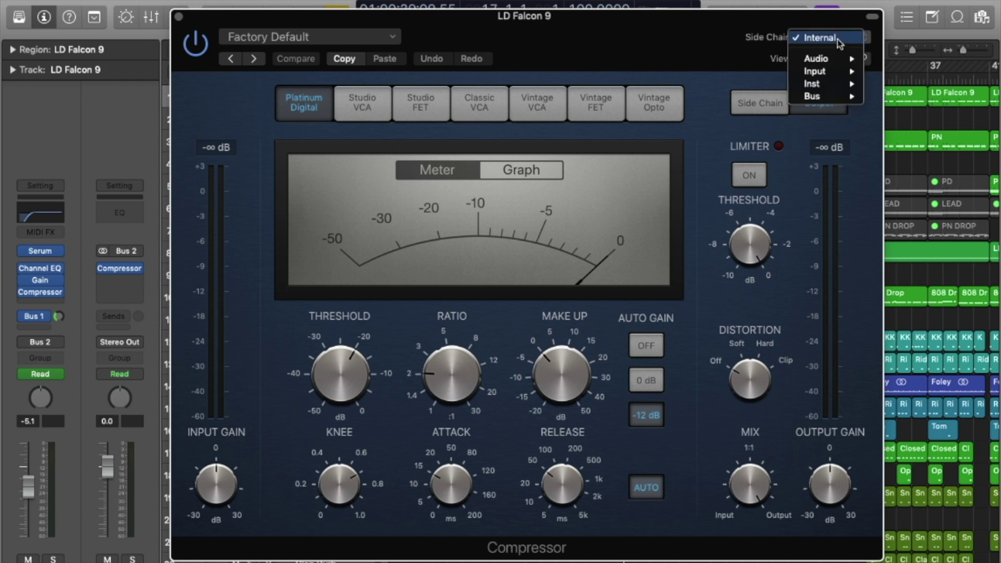
{"action": "mouse_move", "coordinate": [838, 86]}
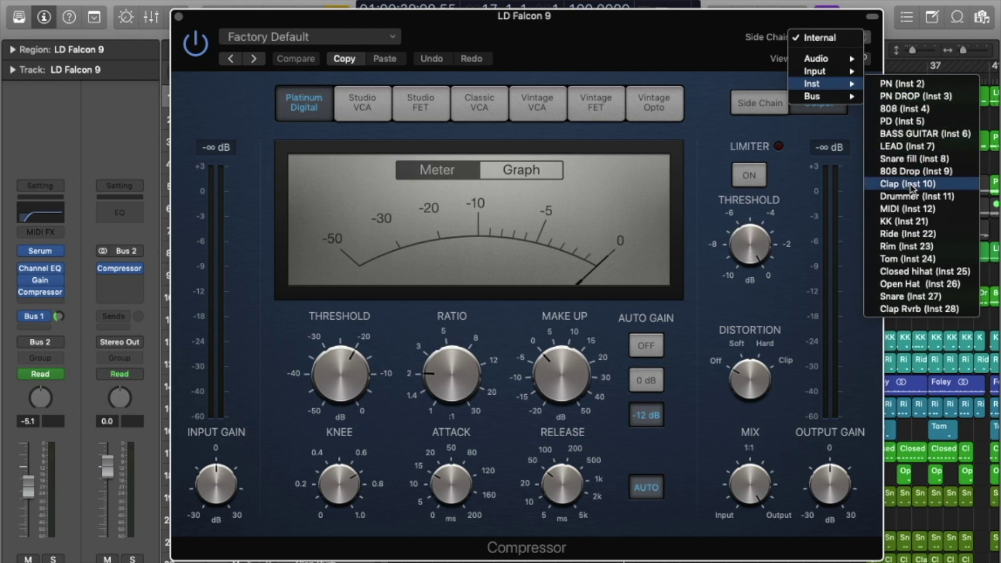
{"action": "left_click", "coordinate": [908, 221]}
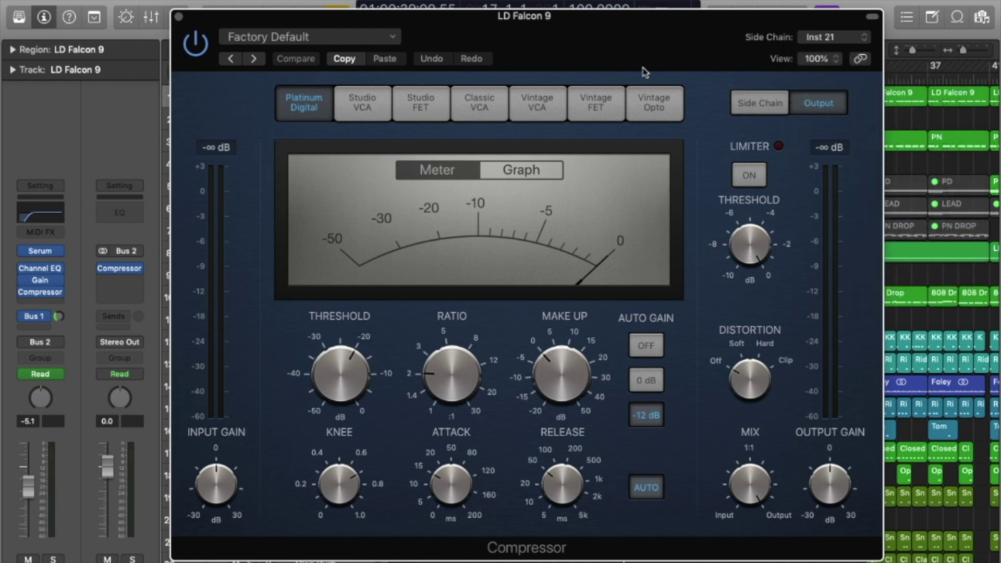
Move the compressor window off the channel strip and route the LD Falcon 9 track's output to Stereo Out.
{"action": "left_click_drag", "start_coordinate": [587, 22], "coordinate": [602, 241]}
{"action": "left_click", "coordinate": [55, 343]}
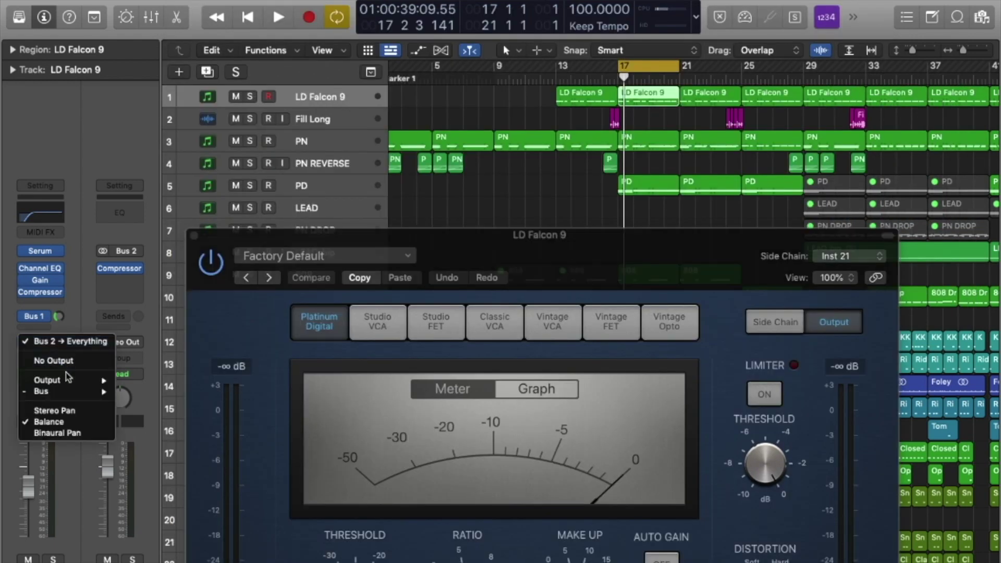
{"action": "mouse_move", "coordinate": [73, 386]}
{"action": "left_click", "coordinate": [150, 383]}
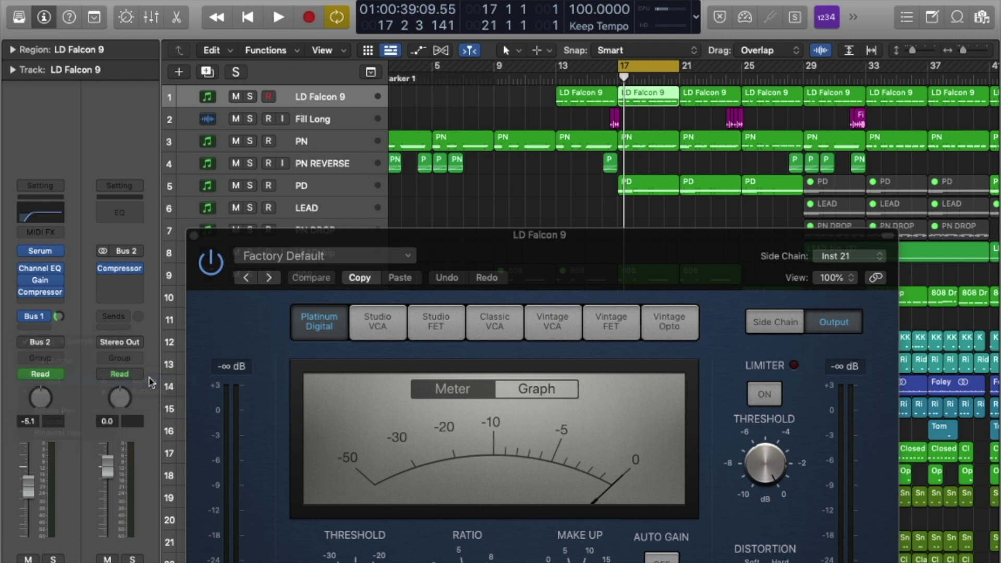
Solo the LD Falcon 9 track and start playback of the cycled section from bar 17.
{"action": "key", "text": "s"}
{"action": "scroll", "coordinate": [332, 165], "scroll_direction": "down", "scroll_amount": 8}
{"action": "scroll", "coordinate": [333, 165], "scroll_direction": "up", "scroll_amount": 8}
{"action": "scroll", "coordinate": [533, 118], "scroll_direction": "up", "scroll_amount": 5}
{"action": "key", "text": "space"}
Bring the compressor's meter area into view, switch its display to Graph, and stop playback.
{"action": "left_click_drag", "start_coordinate": [570, 237], "coordinate": [526, 98]}
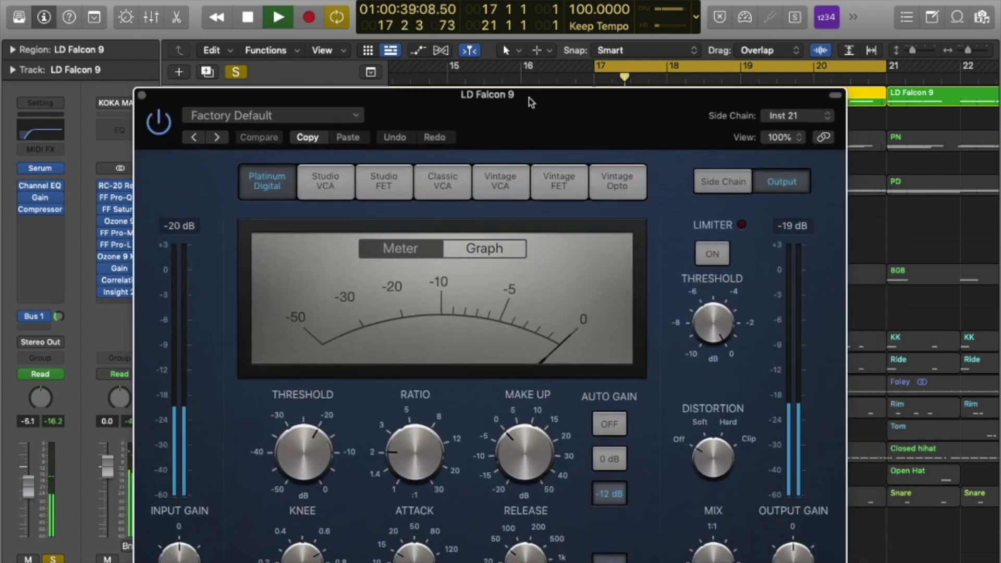
{"action": "left_click", "coordinate": [487, 246]}
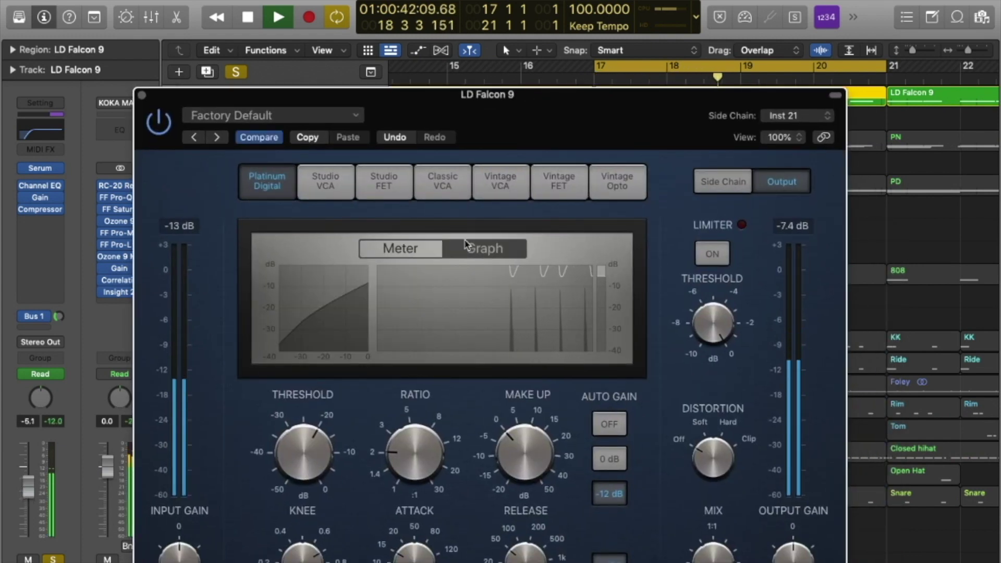
{"action": "key", "text": "space"}
Solo the KK track alongside LD Falcon 9 and play the section while the compressor graph is in view.
{"action": "left_click_drag", "start_coordinate": [206, 98], "coordinate": [309, 54]}
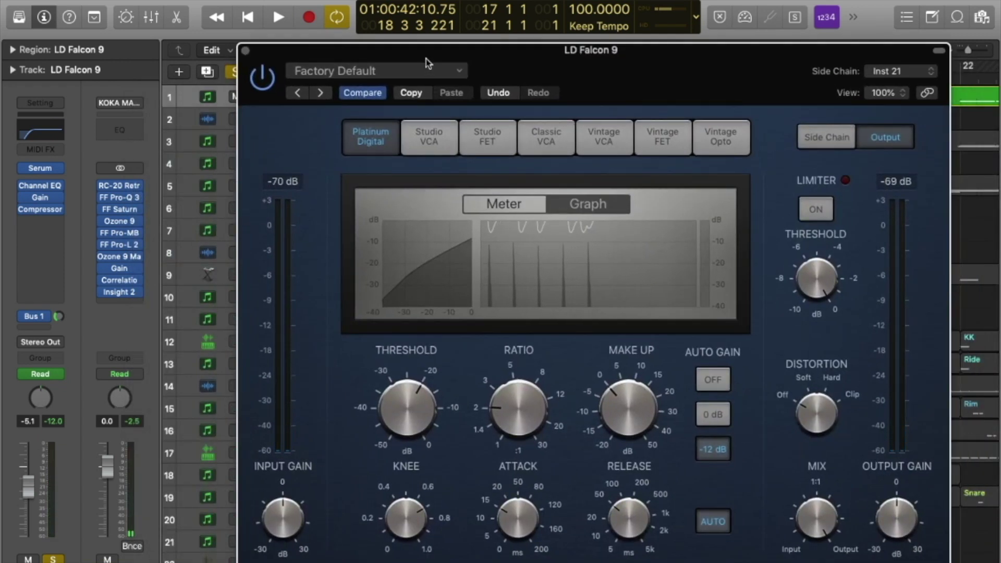
{"action": "left_click_drag", "start_coordinate": [426, 55], "coordinate": [573, 38]}
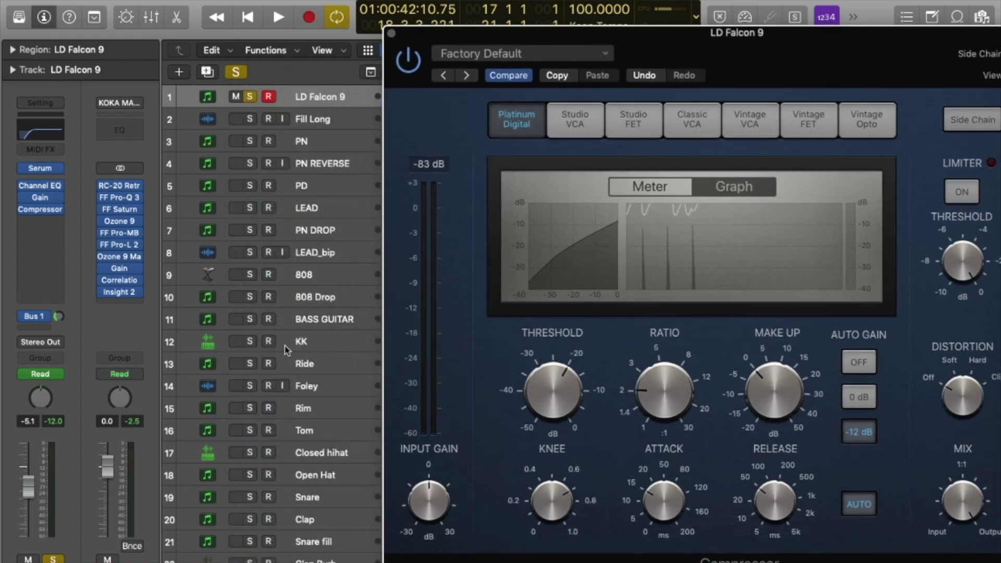
{"action": "left_click", "coordinate": [363, 276]}
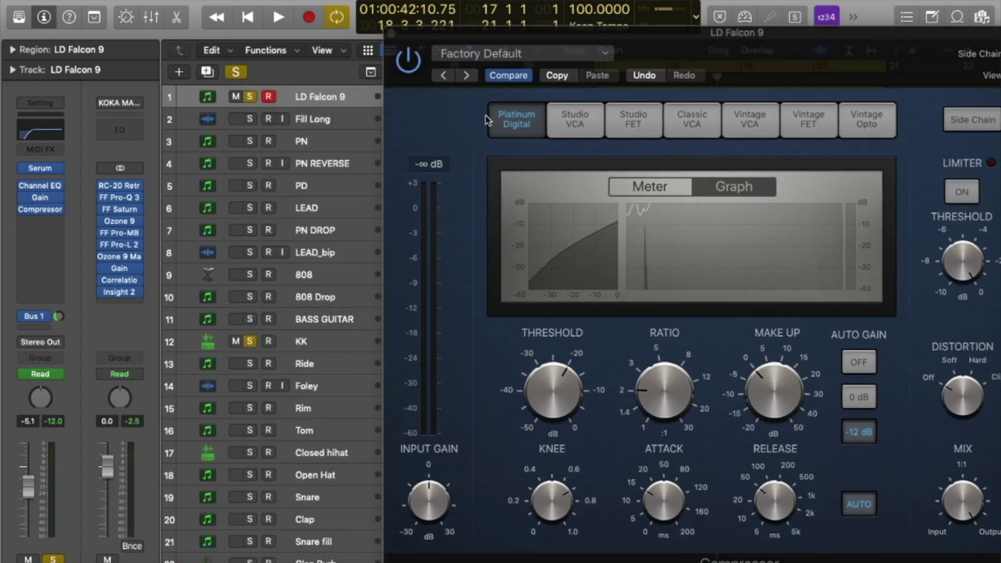
{"action": "left_click_drag", "start_coordinate": [557, 37], "coordinate": [287, 73]}
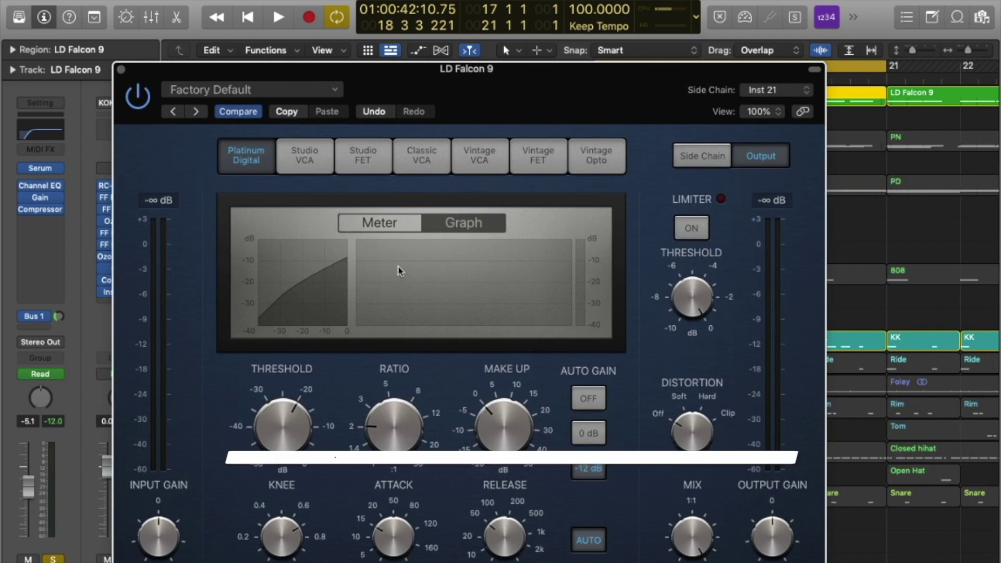
{"action": "key", "text": "space"}
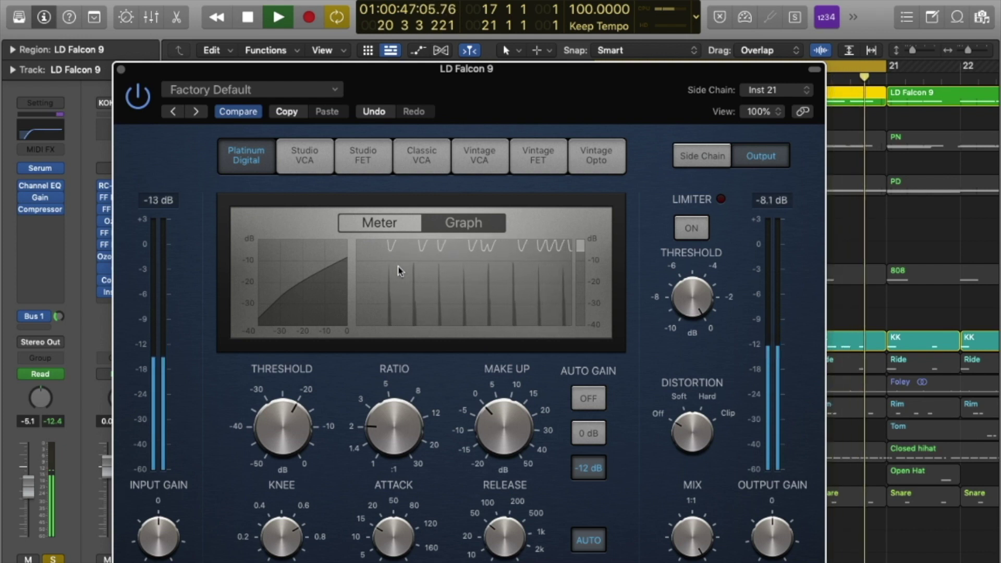
{"action": "key", "text": "space"}
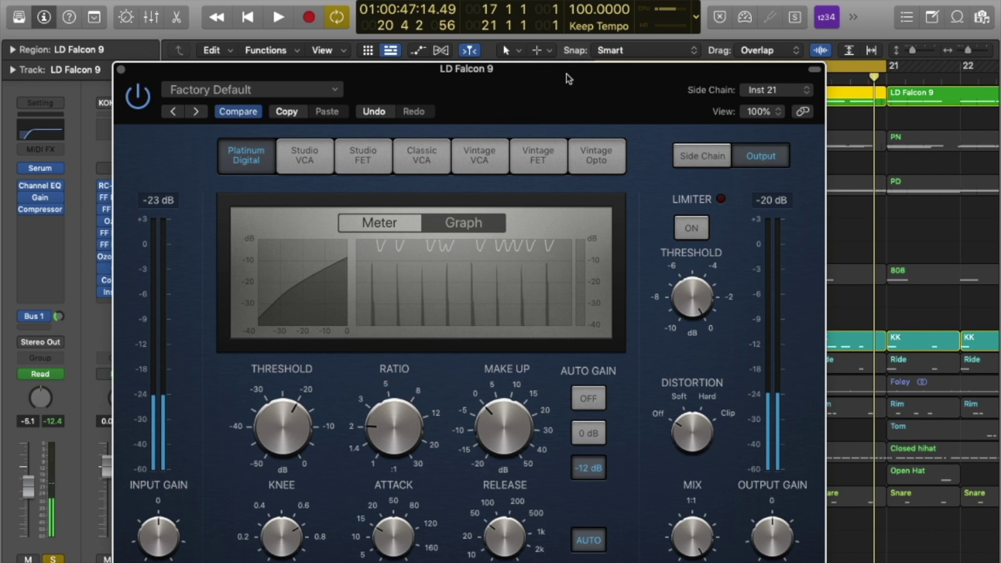
Hide the compressor window's header controls and move the window below the upper tracks.
{"action": "left_click_drag", "start_coordinate": [645, 80], "coordinate": [680, 19]}
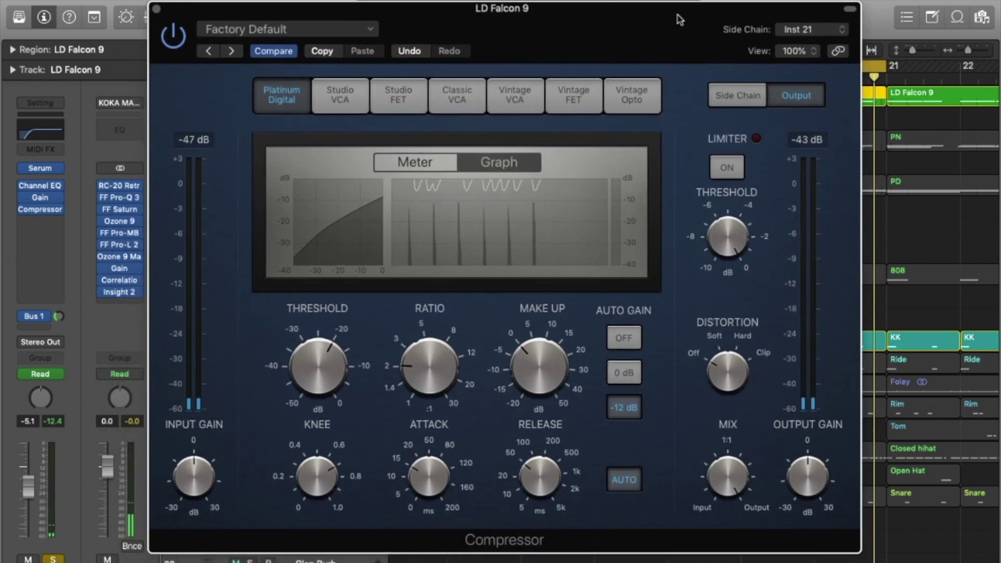
{"action": "left_click", "coordinate": [850, 9]}
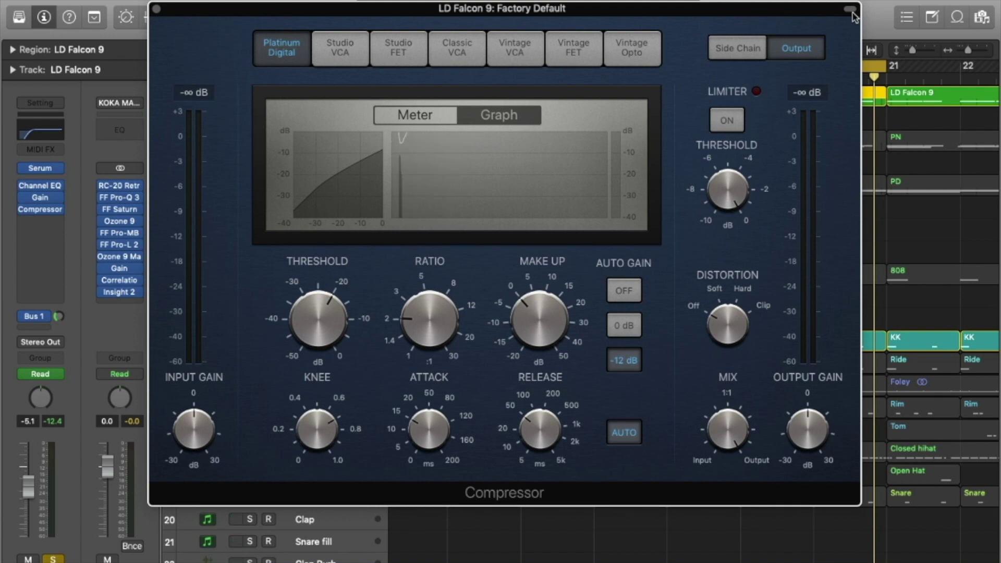
{"action": "left_click_drag", "start_coordinate": [528, 9], "coordinate": [520, 224]}
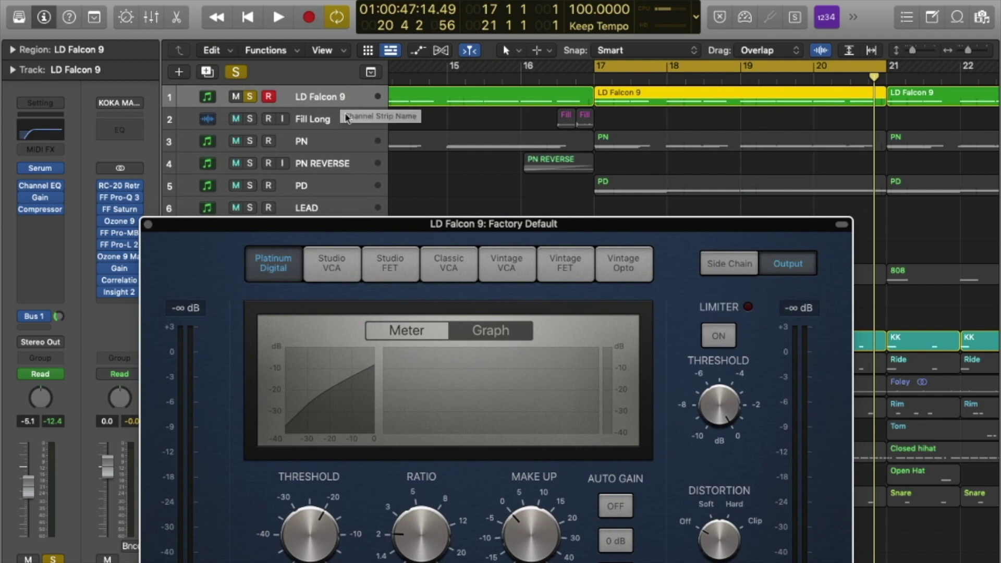
{"action": "scroll", "coordinate": [432, 201], "scroll_direction": "down", "scroll_amount": 10}
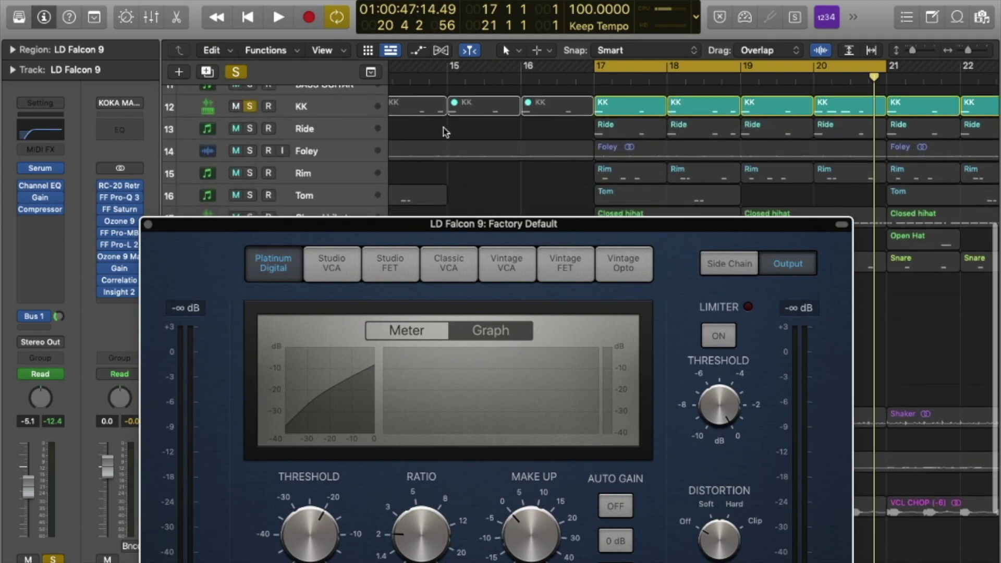
{"action": "scroll", "coordinate": [530, 117], "scroll_direction": "up", "scroll_amount": 10}
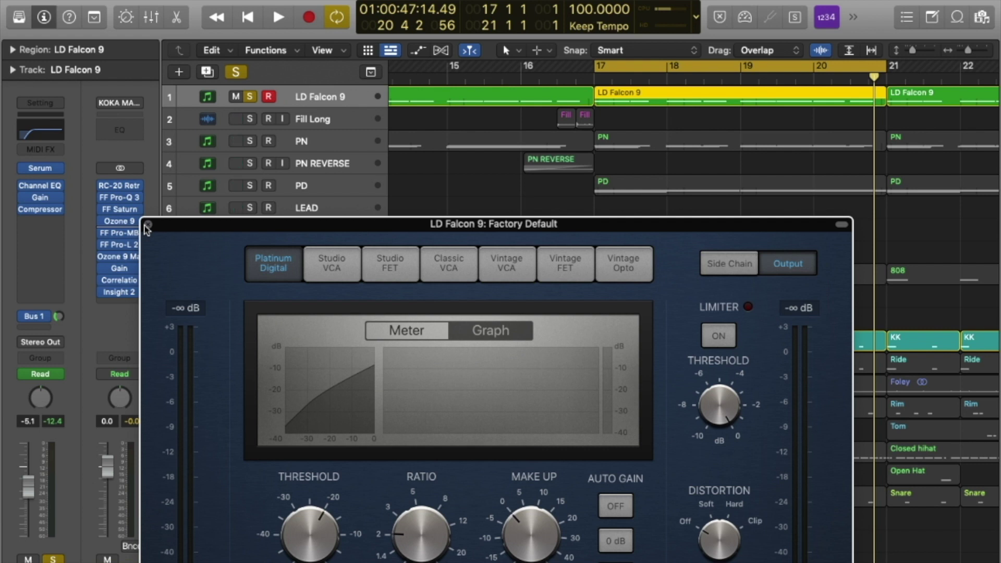
Close the LD Falcon 9 compressor window and clear all track solos.
{"action": "left_click", "coordinate": [148, 225]}
{"action": "left_click", "coordinate": [240, 73]}
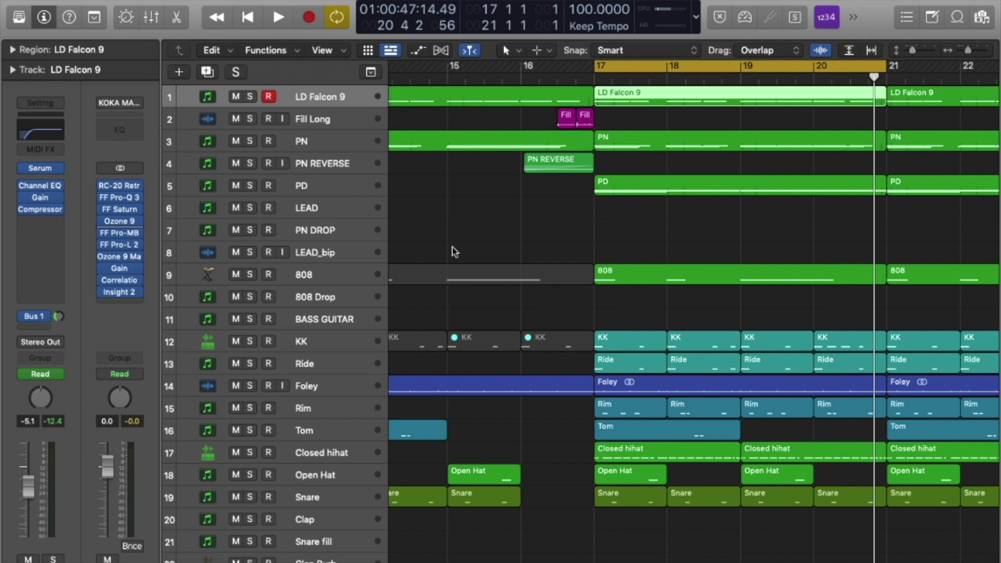
Shift the cycle range forward so it spans bars 25 to 29, where the 808 Drop region starts.
{"action": "scroll", "coordinate": [363, 174], "scroll_direction": "down", "scroll_amount": 5}
{"action": "scroll", "coordinate": [364, 174], "scroll_direction": "up", "scroll_amount": 5}
{"action": "scroll", "coordinate": [487, 156], "scroll_direction": "right", "scroll_amount": 5}
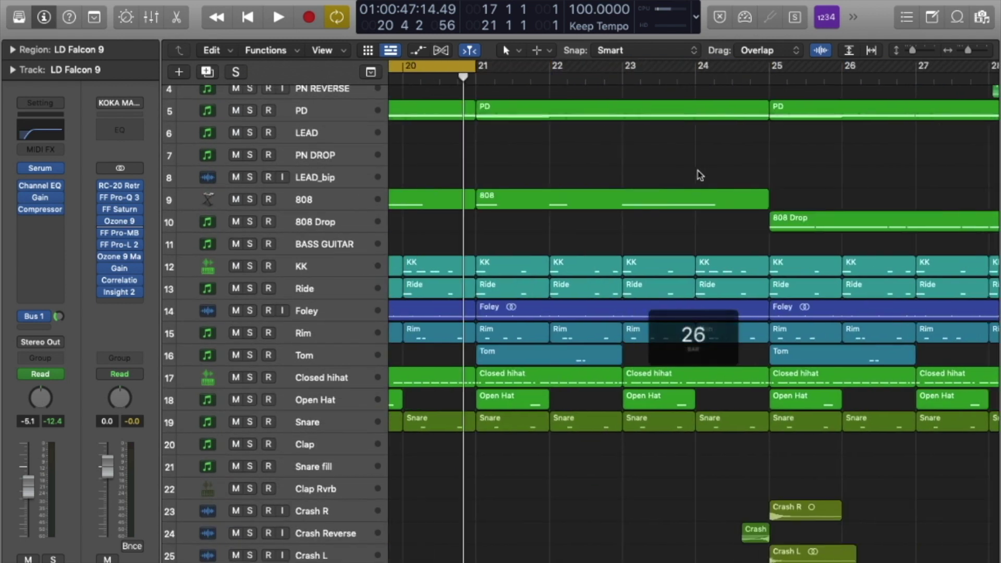
{"action": "scroll", "coordinate": [469, 219], "scroll_direction": "right", "scroll_amount": 1}
{"action": "key", "text": "super+shift+period"}
{"action": "key", "text": "super+shift+period"}
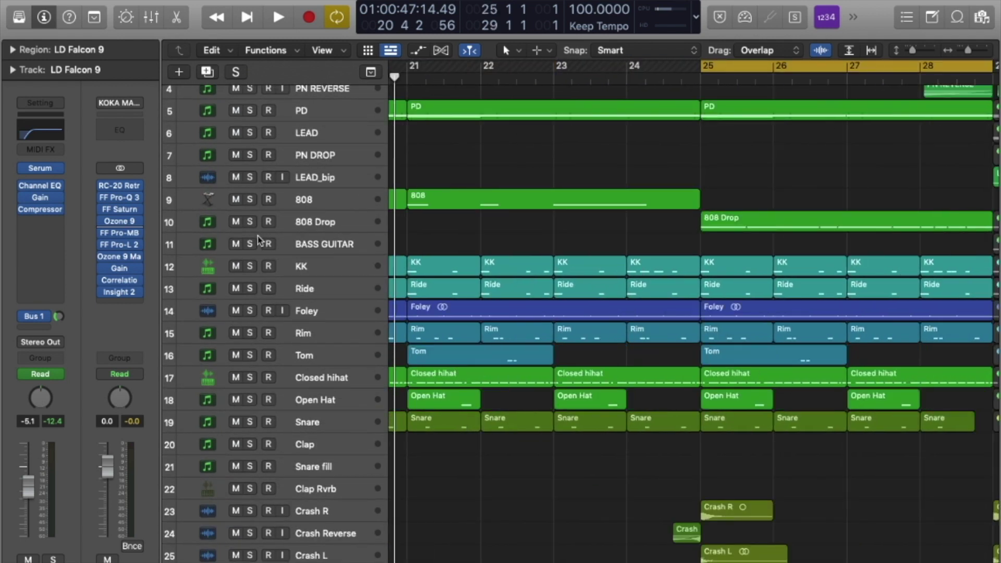
Solo the 808 Drop track, play the cycle with KK unsoloed, and select 808 Drop to show its channel strip.
{"action": "left_click", "coordinate": [250, 222]}
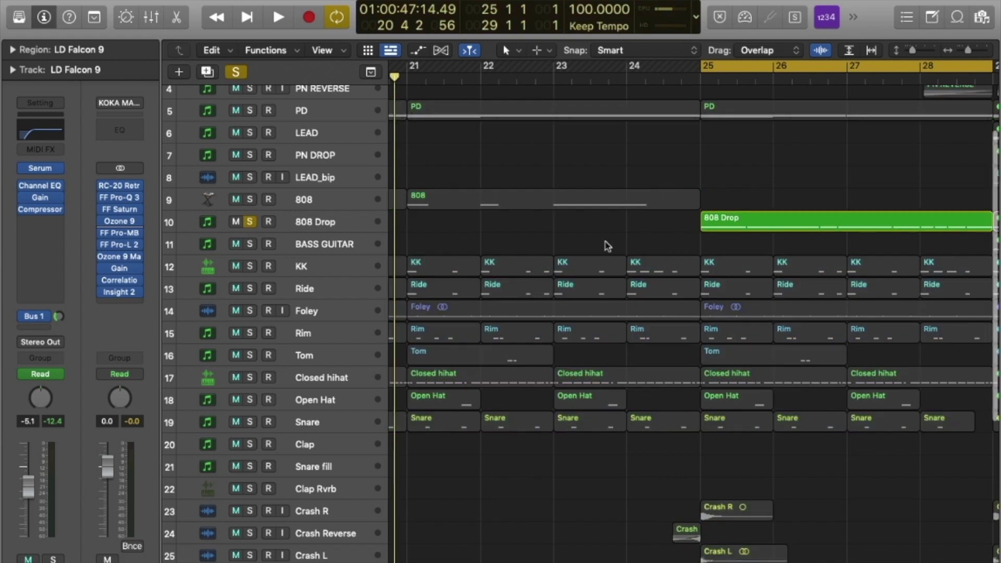
{"action": "scroll", "coordinate": [600, 246], "scroll_direction": "down", "scroll_amount": 2}
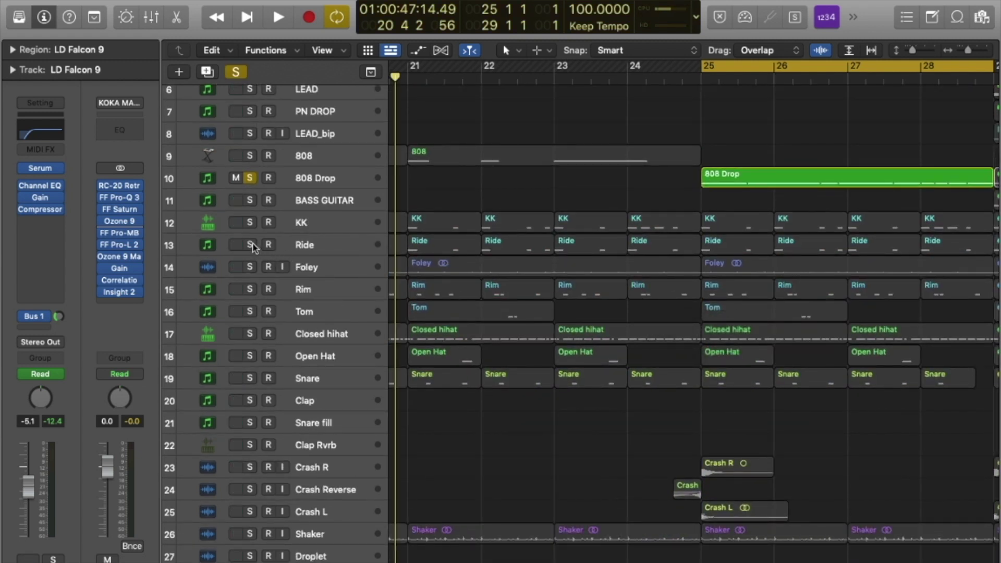
{"action": "left_click", "coordinate": [251, 223]}
{"action": "key", "text": "space"}
{"action": "left_click", "coordinate": [251, 222]}
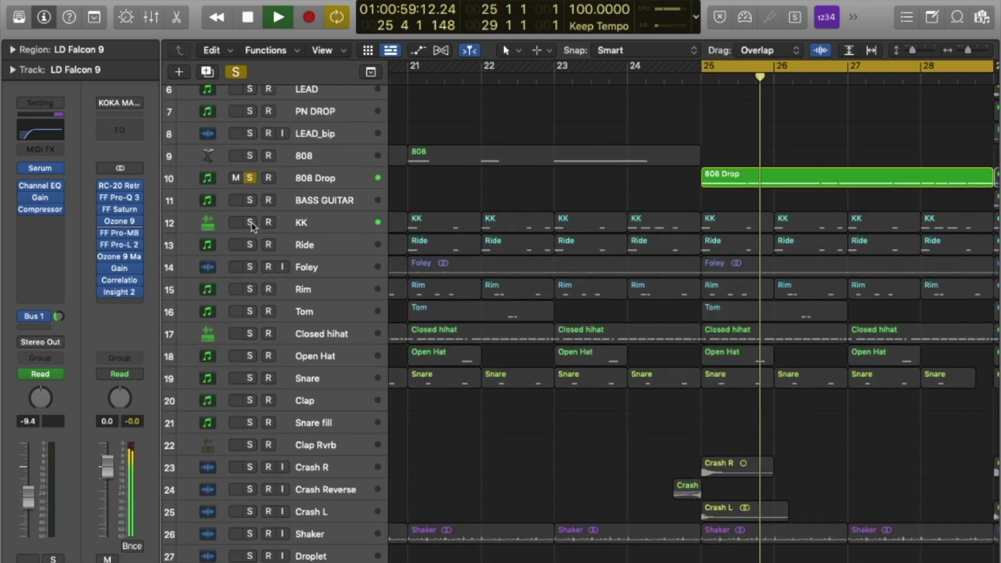
{"action": "left_click", "coordinate": [328, 178]}
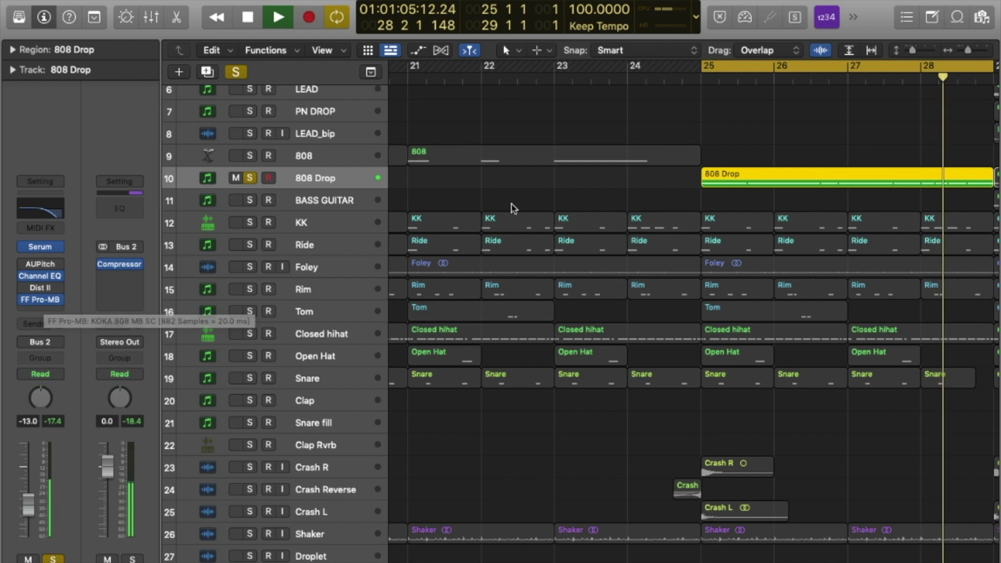
{"action": "key", "text": "space"}
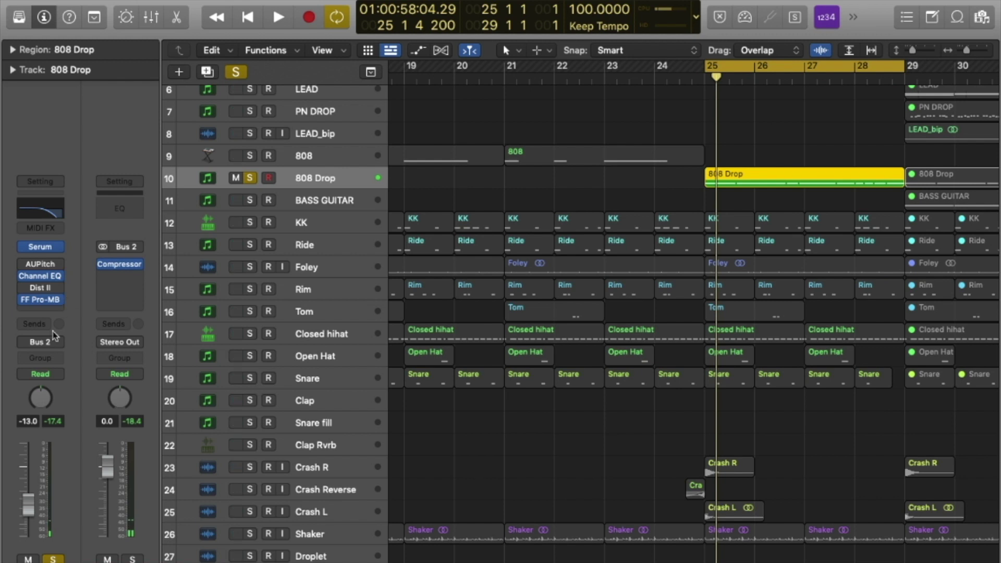
Choose Bus 2 → Everything as the output of the 808 Drop track.
{"action": "left_click", "coordinate": [43, 347]}
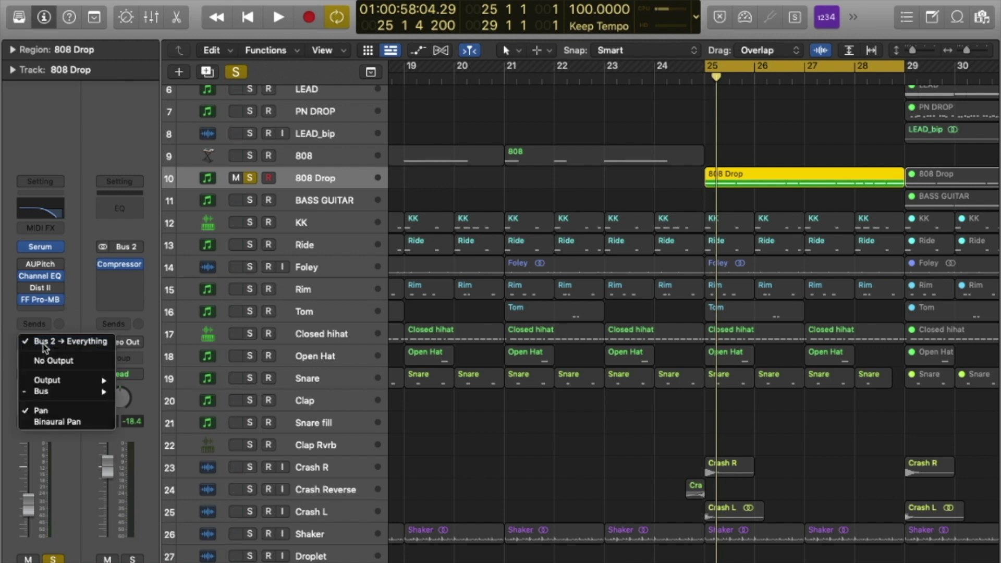
{"action": "mouse_move", "coordinate": [52, 394]}
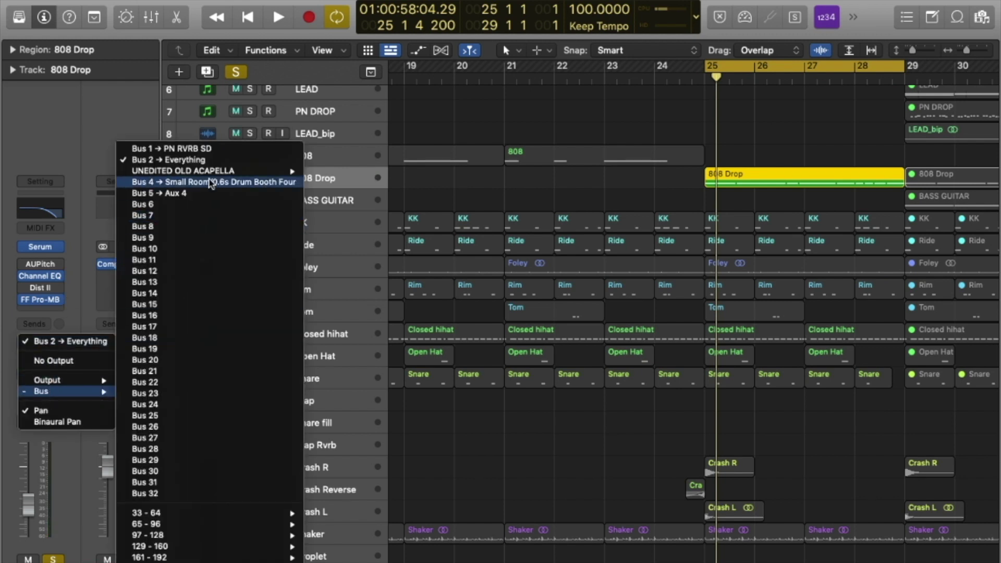
{"action": "left_click", "coordinate": [210, 159]}
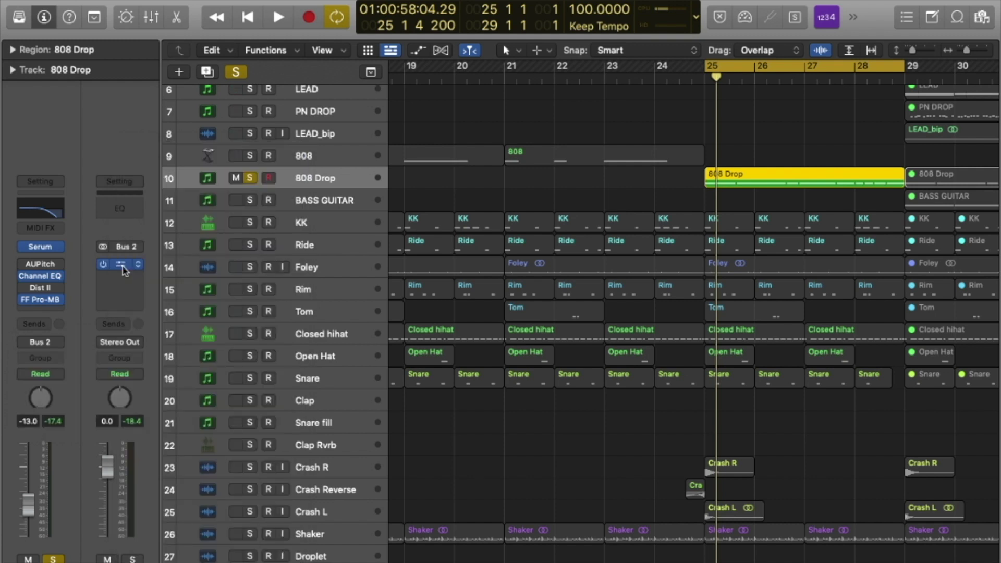
Open the compressor on the Everything bus, set its side chain source to KK (Inst 21), and hide the plug-in window's header.
{"action": "left_click", "coordinate": [119, 264]}
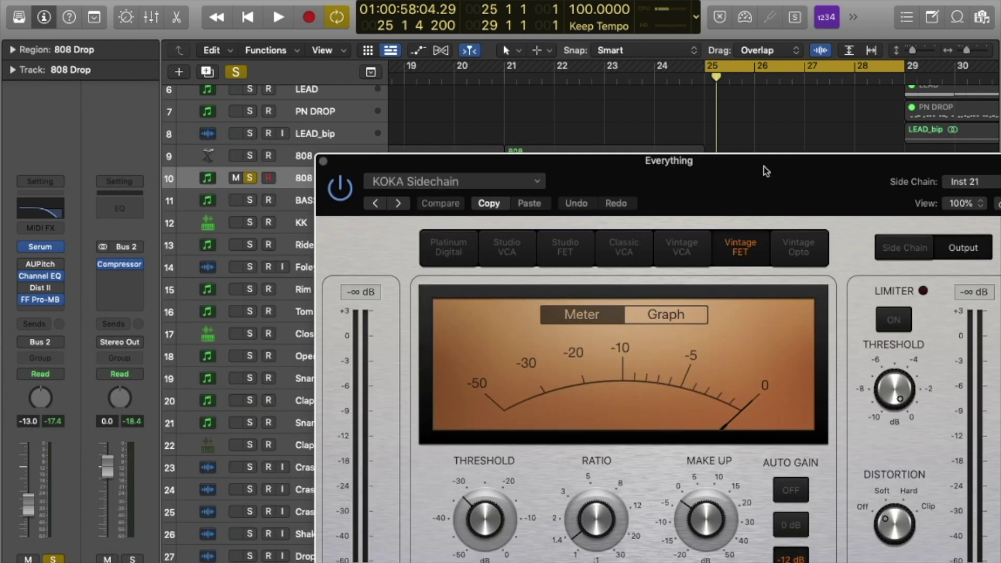
{"action": "left_click_drag", "start_coordinate": [760, 172], "coordinate": [599, 53]}
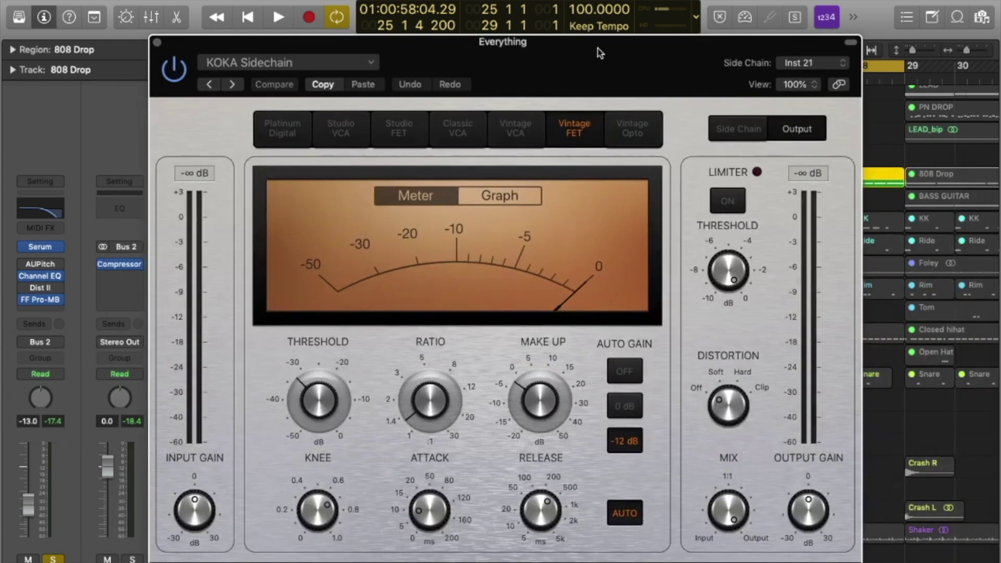
{"action": "left_click", "coordinate": [813, 63]}
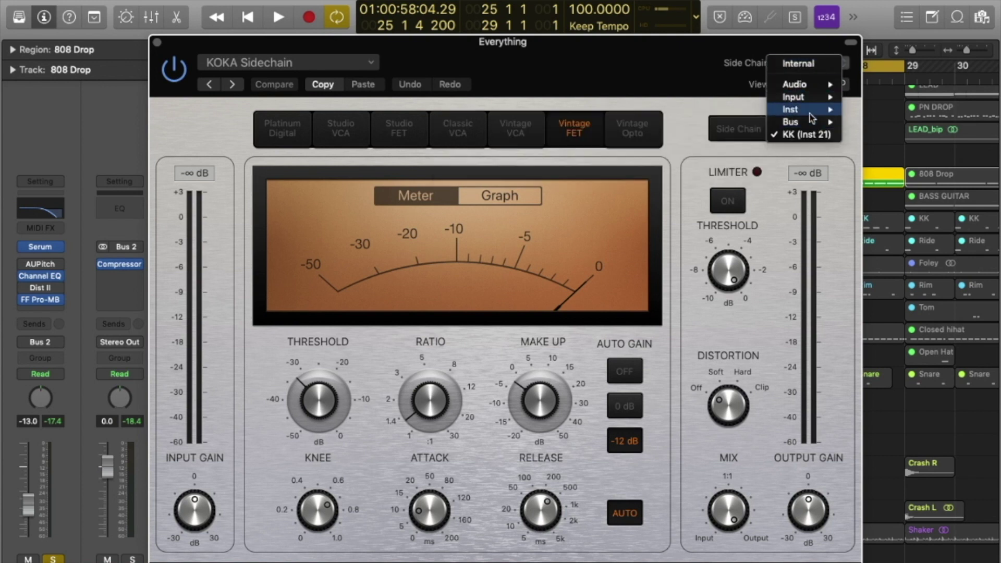
{"action": "mouse_move", "coordinate": [812, 118]}
{"action": "left_click", "coordinate": [887, 257]}
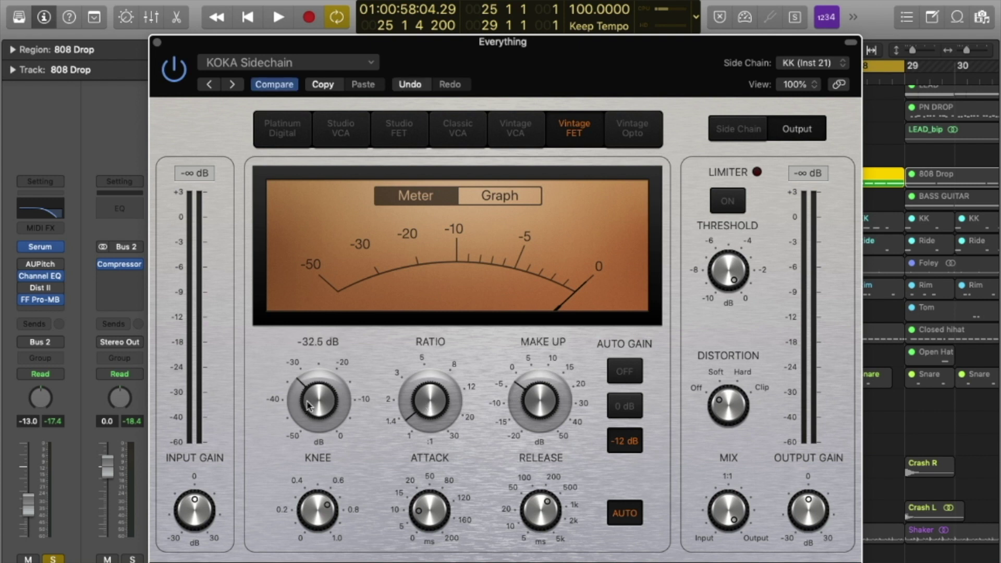
{"action": "left_click", "coordinate": [851, 44]}
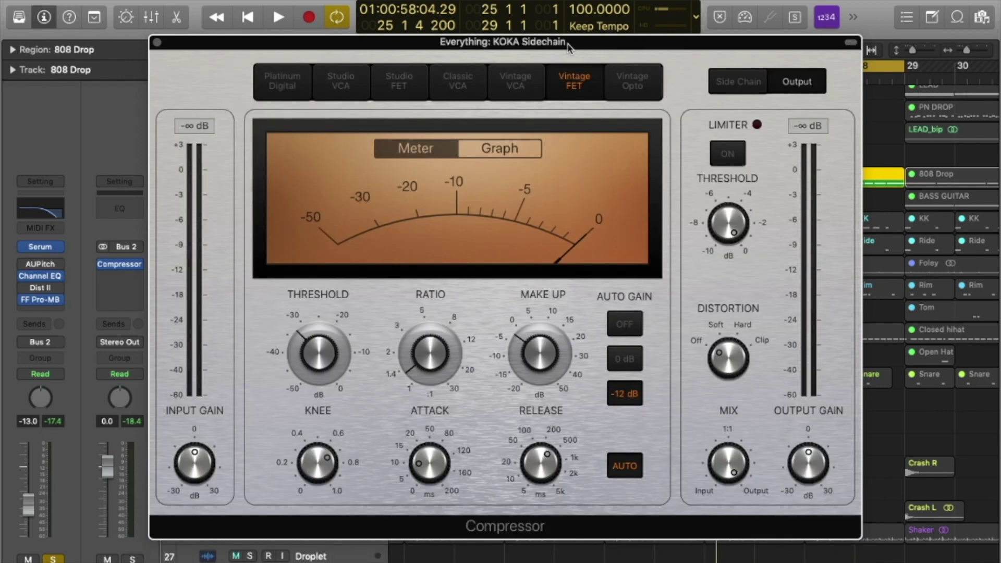
{"action": "left_click_drag", "start_coordinate": [569, 44], "coordinate": [569, 28]}
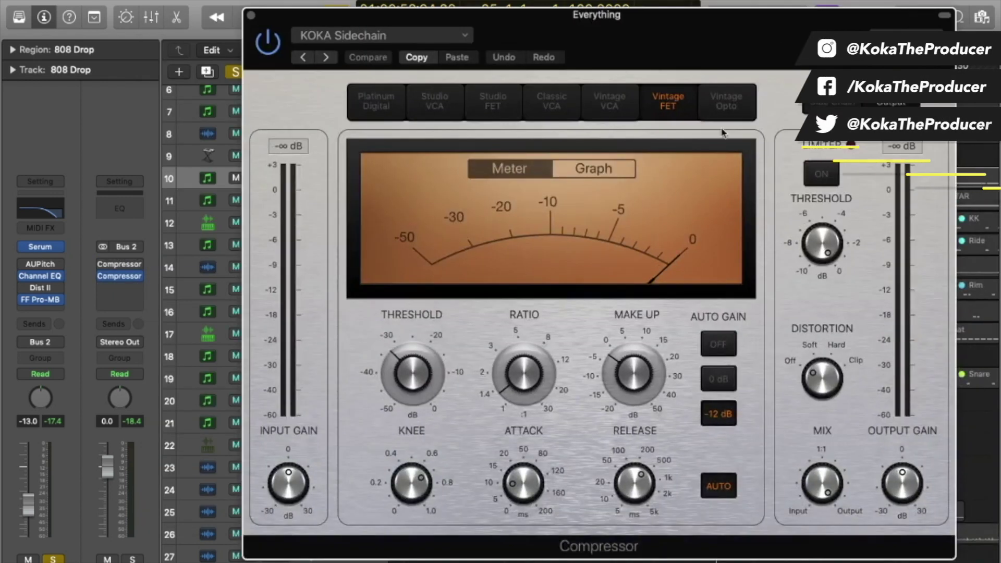
On the second Everything bus compressor, raise the ratio to 4.1:1 and lower the threshold to near -50 dB, and play the cycle.
{"action": "left_click_drag", "start_coordinate": [528, 372], "coordinate": [527, 295]}
{"action": "left_click_drag", "start_coordinate": [412, 386], "coordinate": [403, 450]}
{"action": "key", "text": "space"}
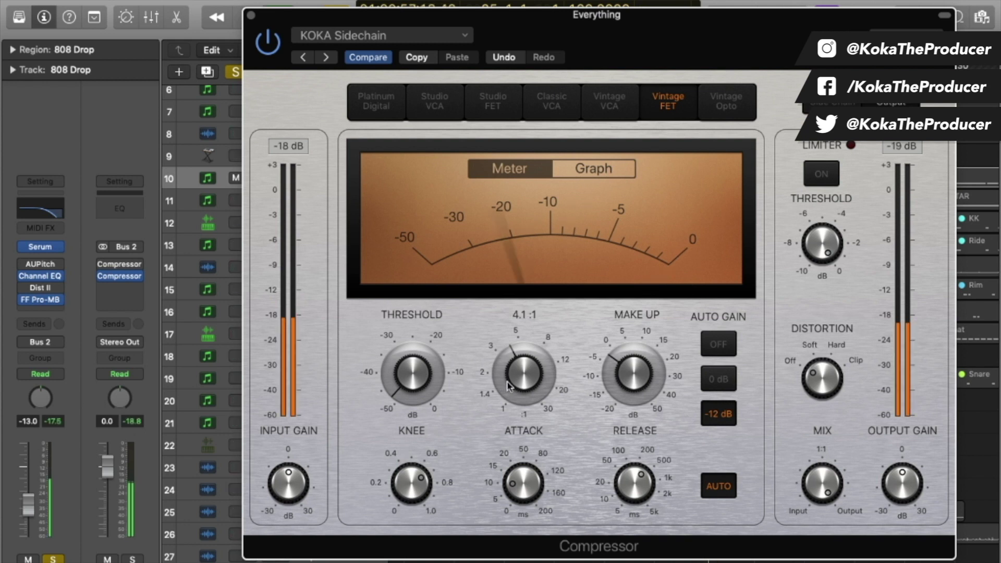
{"action": "left_click_drag", "start_coordinate": [455, 21], "coordinate": [384, 5]}
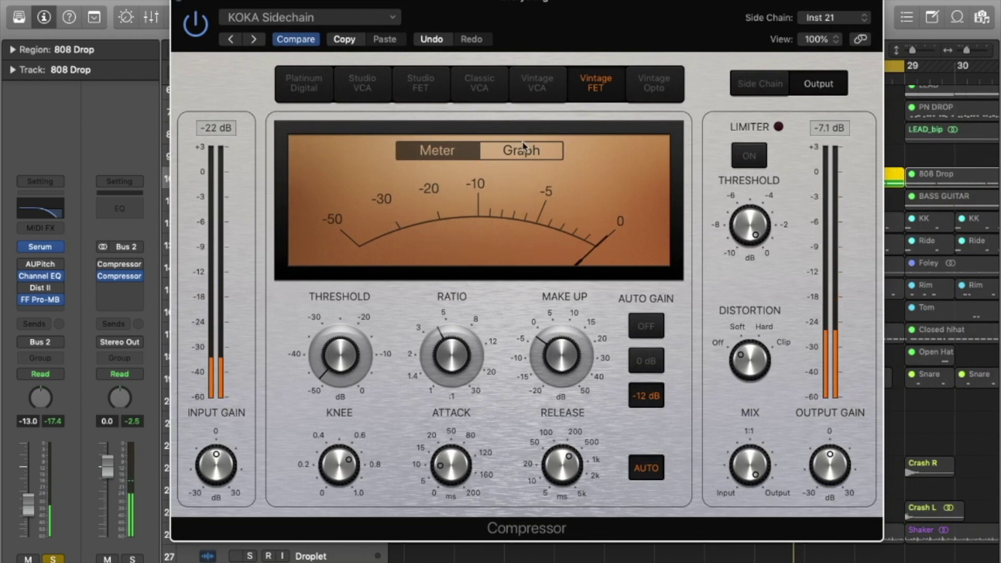
Show the compressor's gain reduction graph and try a threshold of -32.5 dB with a ratio of 1.6:1 during playback.
{"action": "left_click", "coordinate": [488, 151]}
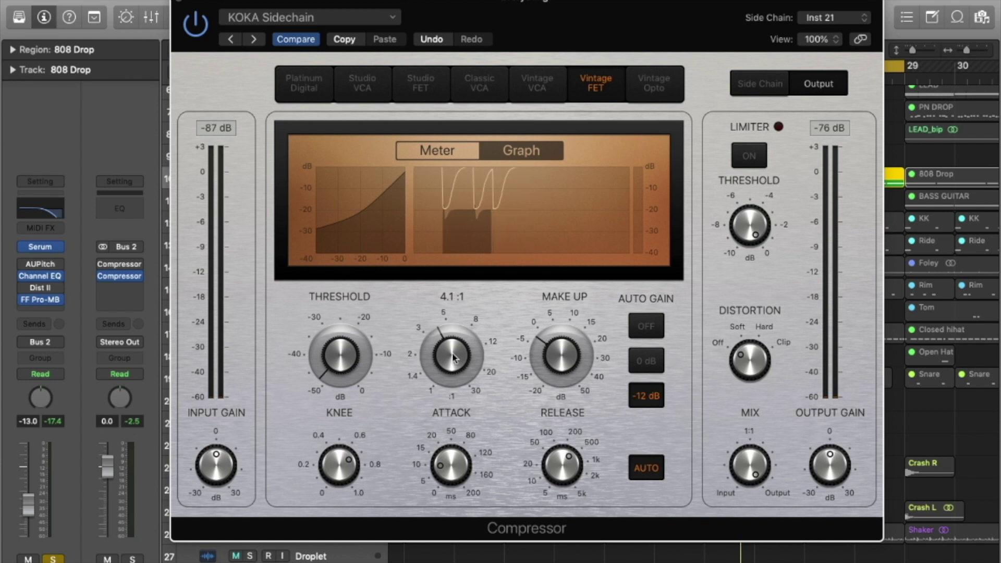
{"action": "mouse_move", "coordinate": [354, 359]}
{"action": "left_click_drag", "start_coordinate": [353, 359], "coordinate": [344, 289]}
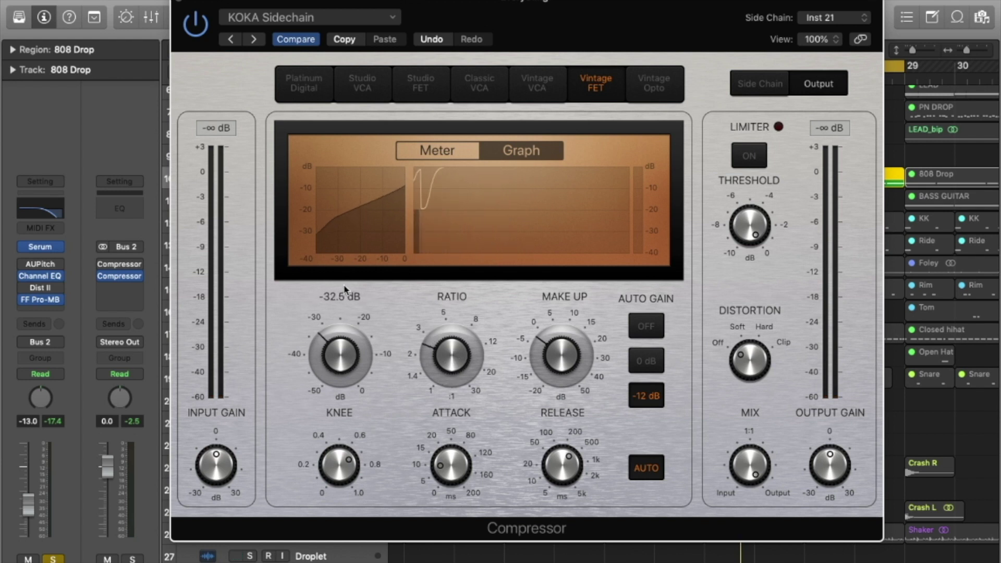
{"action": "key", "text": "space"}
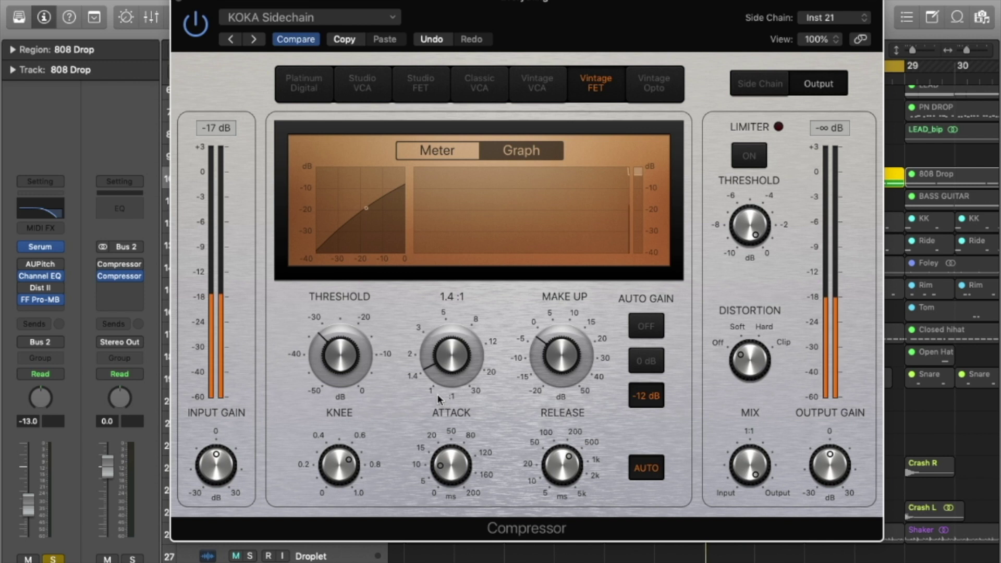
{"action": "left_click_drag", "start_coordinate": [449, 357], "coordinate": [447, 354]}
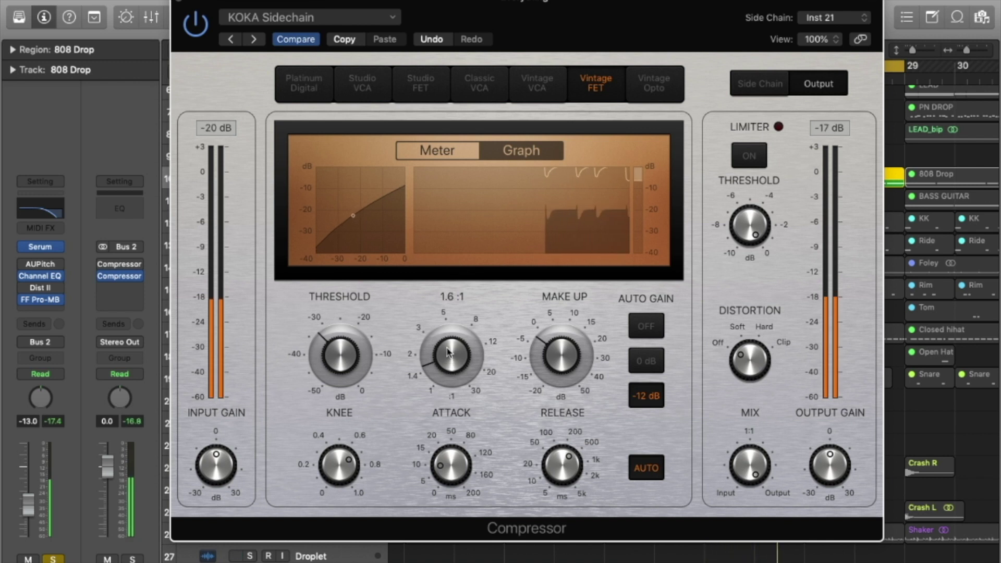
Close the compressor window and remove the second compressor from the Everything bus.
{"action": "left_click", "coordinate": [181, 3]}
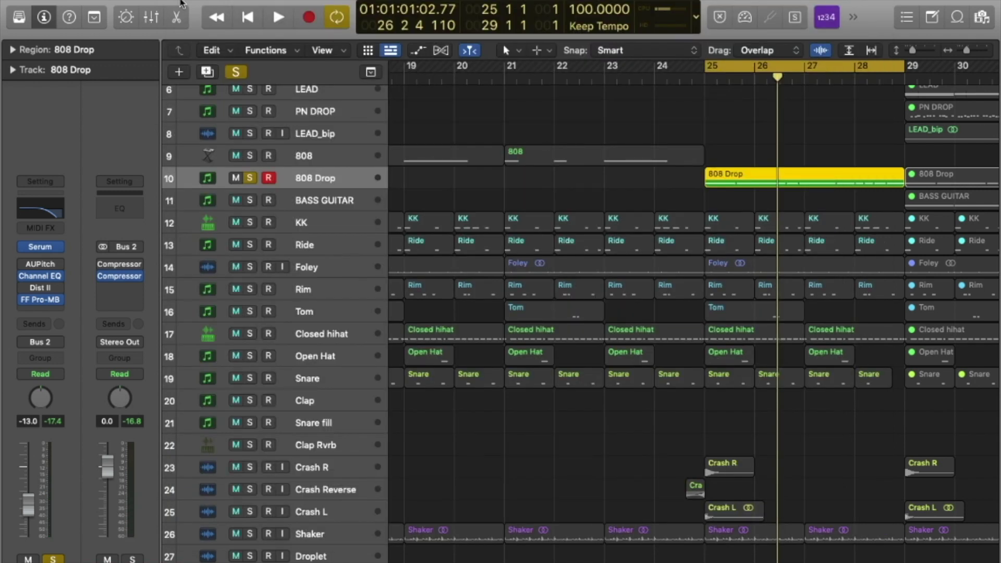
{"action": "mouse_move", "coordinate": [140, 278]}
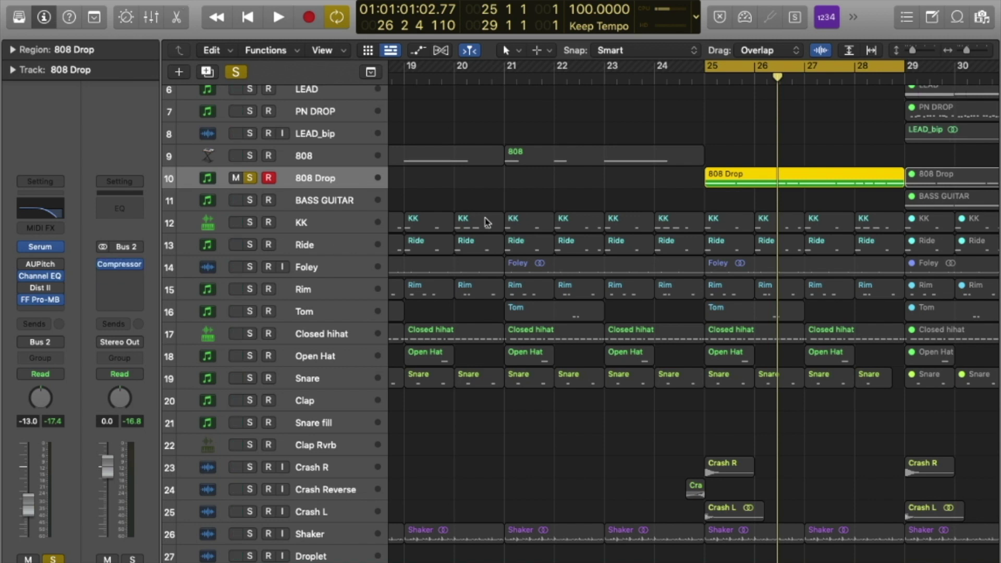
Go through the tracks from LD Falcon 9 down to 808 and check each channel strip's output routing.
{"action": "scroll", "coordinate": [485, 222], "scroll_direction": "down", "scroll_amount": 2}
{"action": "scroll", "coordinate": [474, 147], "scroll_direction": "up", "scroll_amount": 5}
{"action": "scroll", "coordinate": [474, 147], "scroll_direction": "left", "scroll_amount": 5}
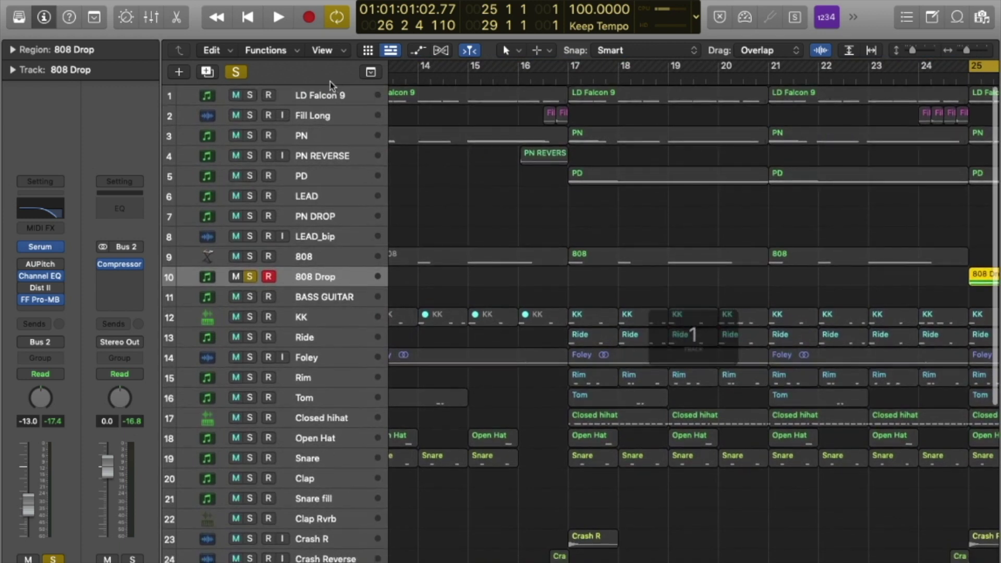
{"action": "left_click", "coordinate": [324, 95]}
{"action": "key", "text": "Down"}
{"action": "key", "text": "Down"}
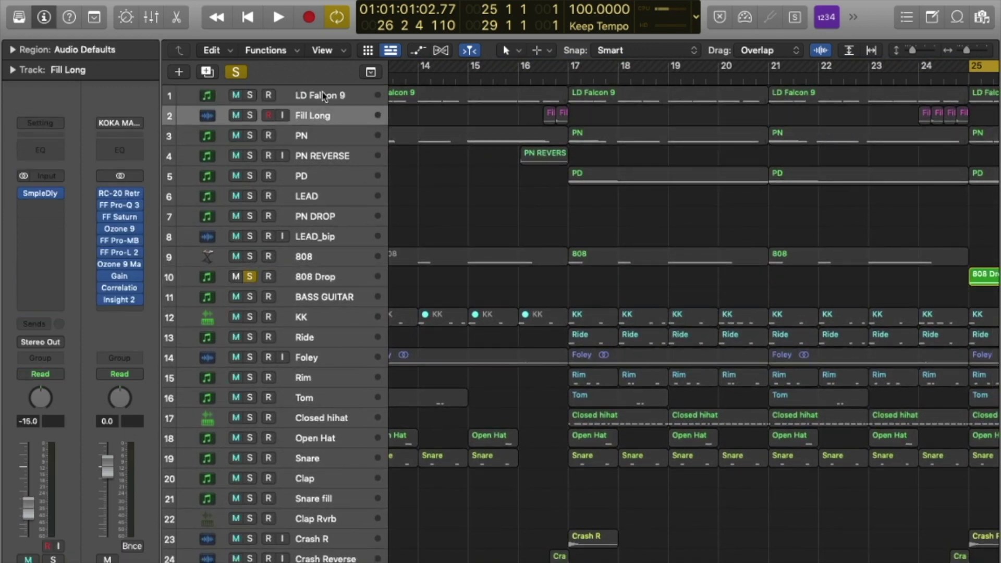
{"action": "key", "text": "Down"}
{"action": "key", "text": "Down"}
{"action": "key", "text": "Up"}
{"action": "key", "text": "Up"}
{"action": "key", "text": "Down"}
{"action": "key", "text": "Down"}
{"action": "key", "text": "Down"}
{"action": "key", "text": "Down"}
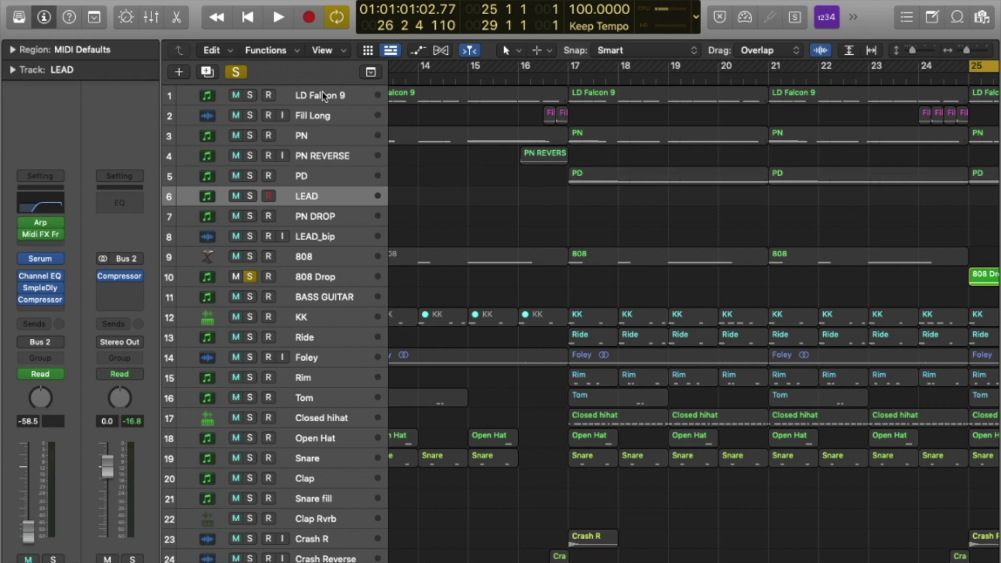
{"action": "key", "text": "Down"}
{"action": "key", "text": "Down"}
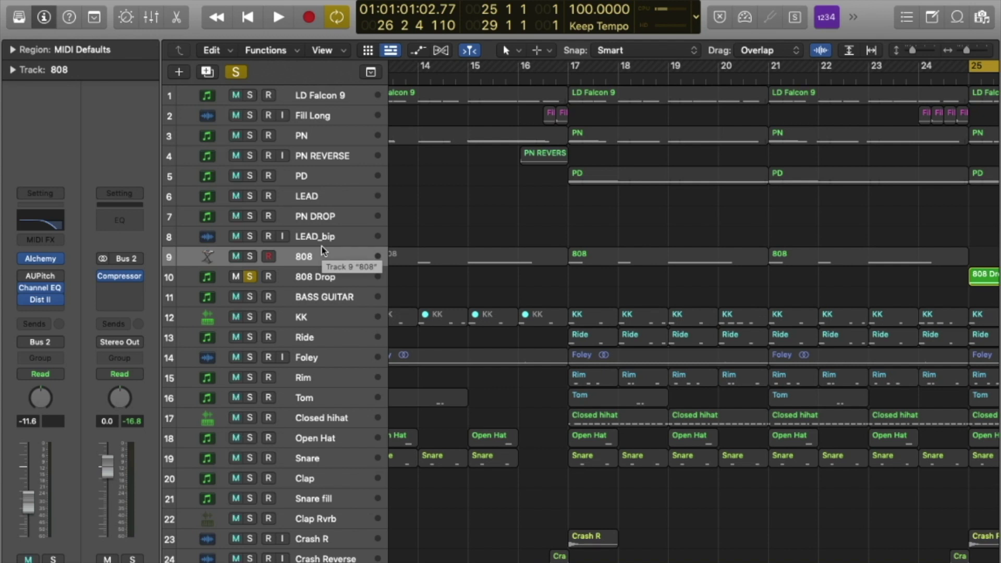
Select LD Falcon 9 and all regions in the project, and show the Mixer with the inspector hidden.
{"action": "key", "text": "super+Left"}
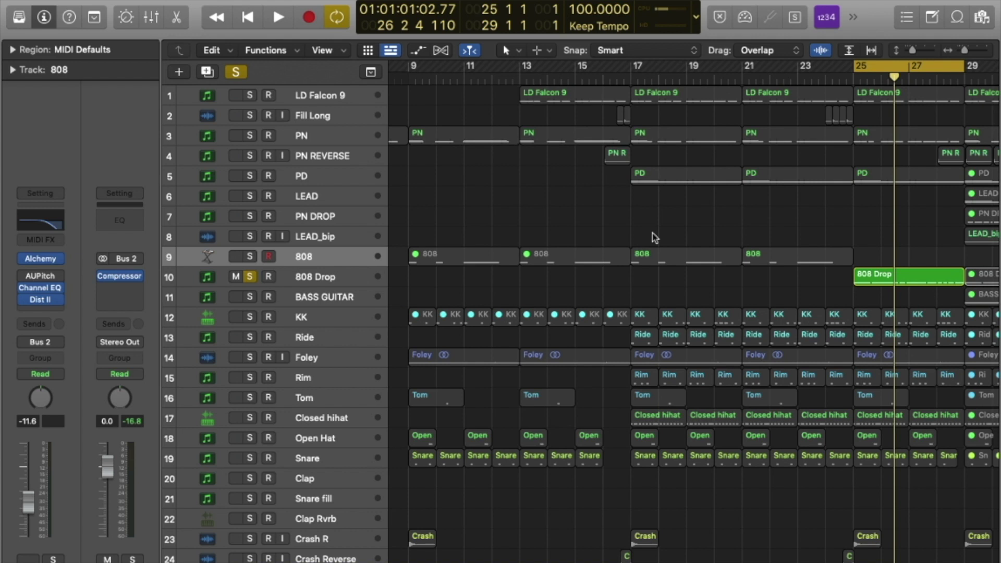
{"action": "left_click", "coordinate": [326, 98]}
{"action": "key", "text": "super+a"}
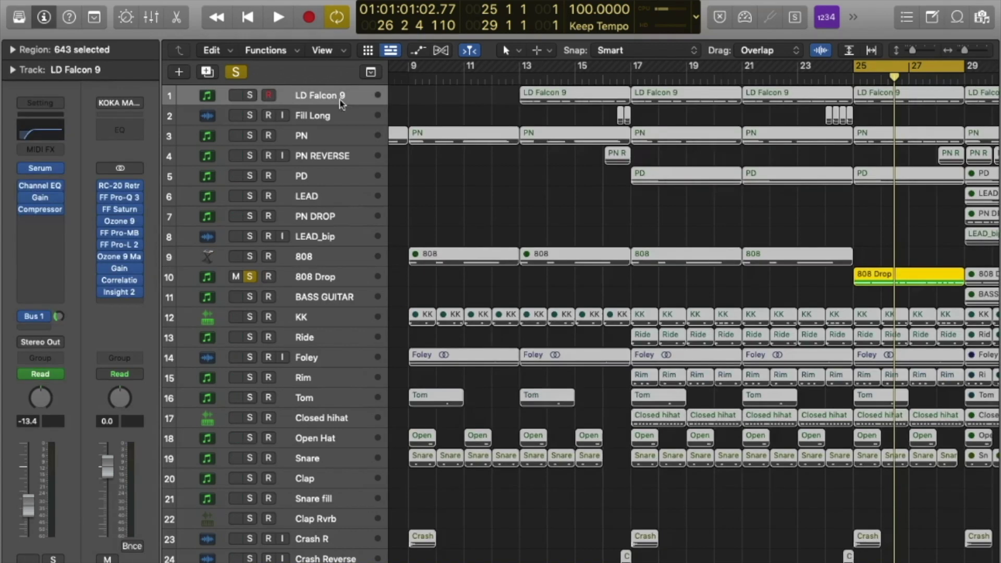
{"action": "key", "text": "x"}
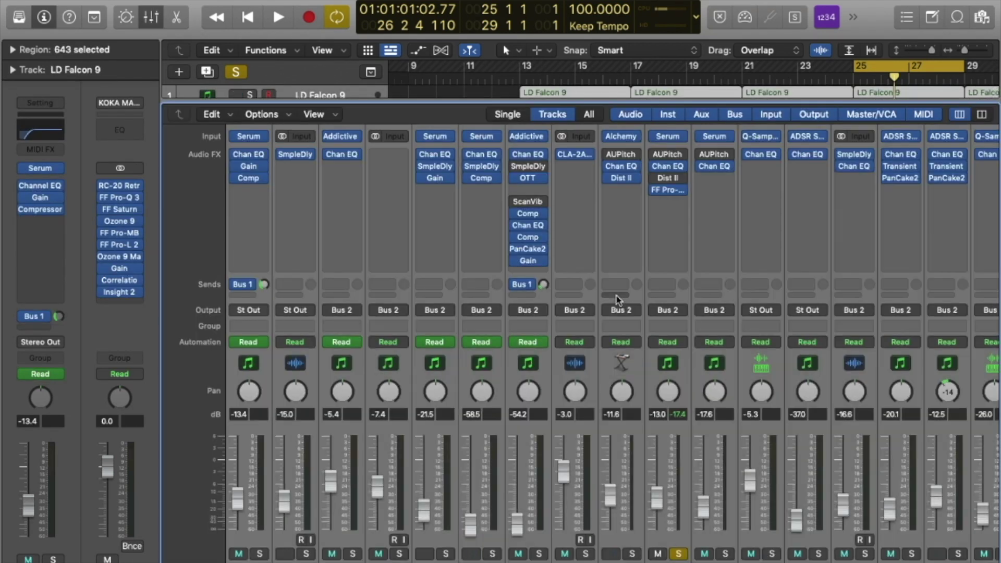
{"action": "scroll", "coordinate": [617, 299], "scroll_direction": "right", "scroll_amount": 7}
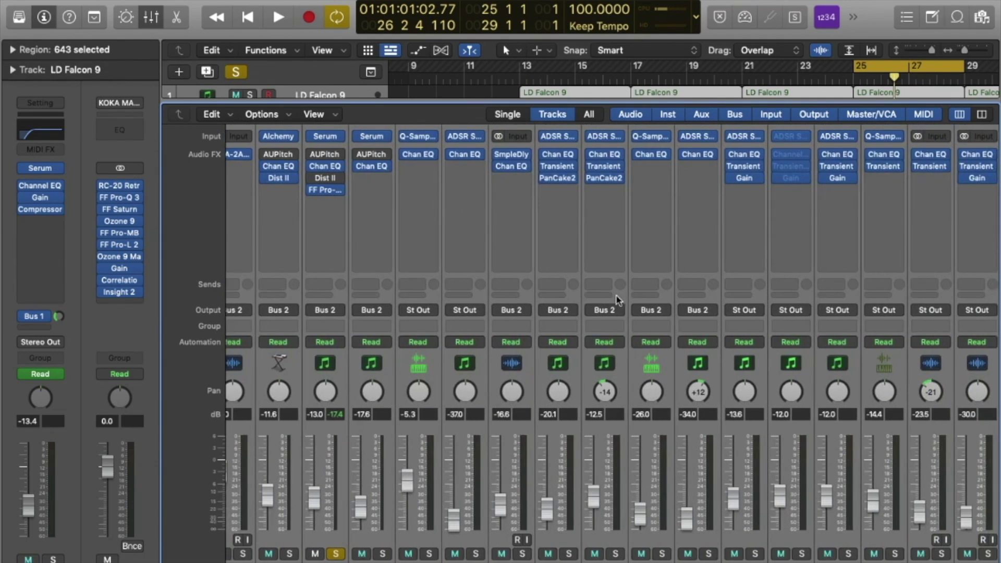
{"action": "key", "text": "i"}
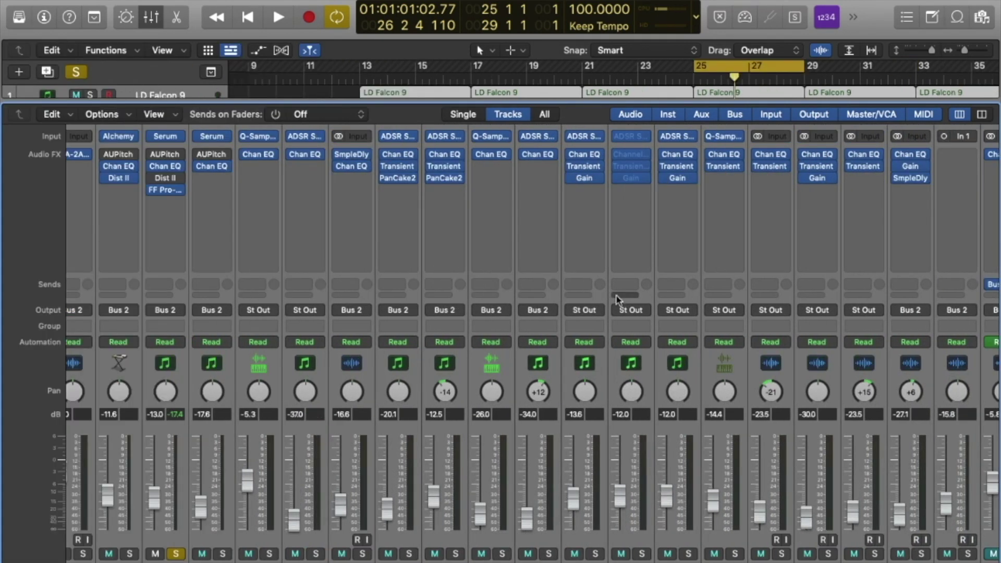
Remove the KK and Ride channel strips from the Mixer selection.
{"action": "scroll", "coordinate": [617, 299], "scroll_direction": "left", "scroll_amount": 6}
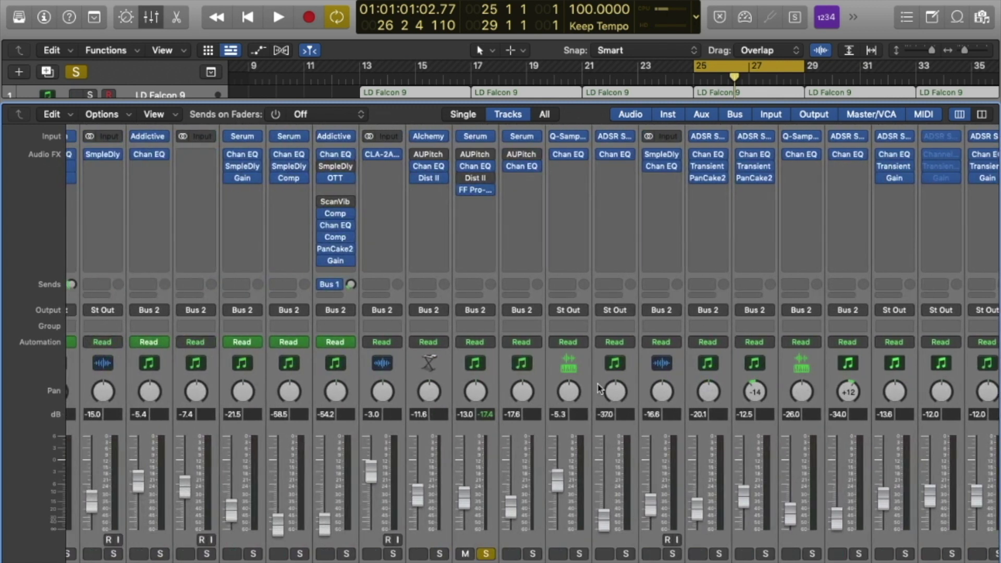
{"action": "left_click", "coordinate": [587, 389]}
{"action": "scroll", "coordinate": [655, 382], "scroll_direction": "right", "scroll_amount": 1}
{"action": "left_click", "coordinate": [603, 359], "text": "shift"}
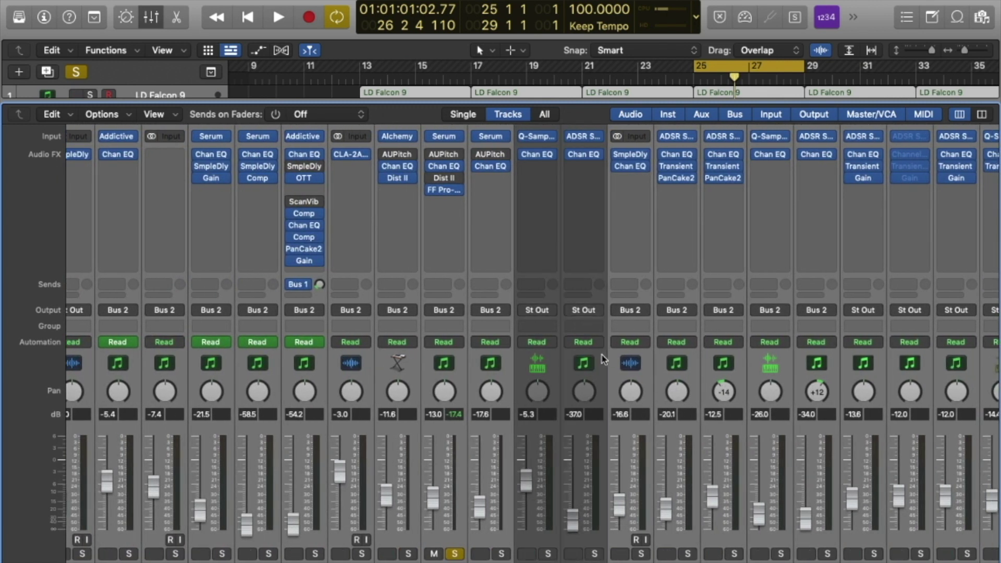
{"action": "scroll", "coordinate": [604, 359], "scroll_direction": "right", "scroll_amount": 1}
{"action": "scroll", "coordinate": [604, 359], "scroll_direction": "right", "scroll_amount": 2}
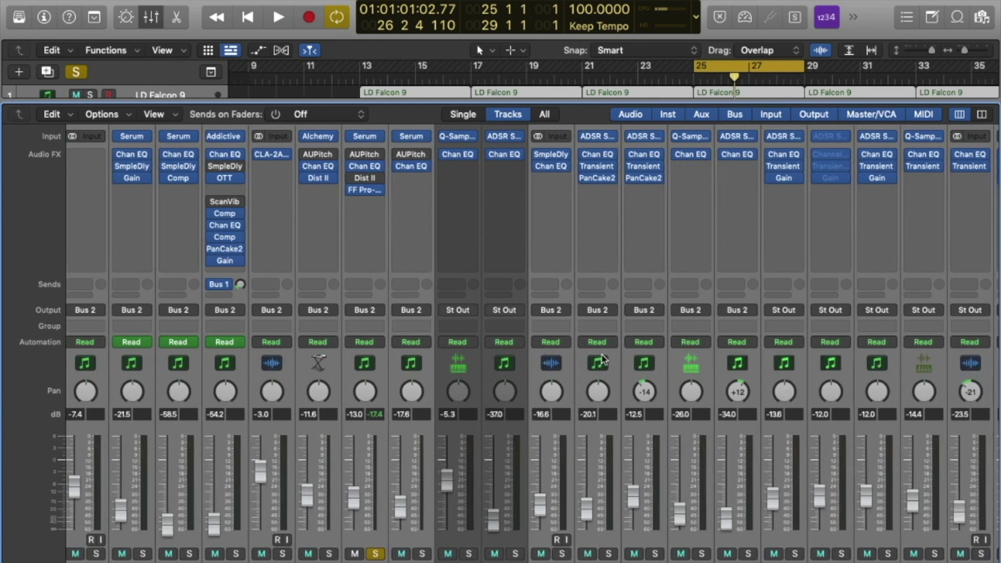
Remove the Snare, Clap, Snare fill and Clap Rvrb channel strips from the Mixer selection.
{"action": "scroll", "coordinate": [645, 360], "scroll_direction": "right", "scroll_amount": 3}
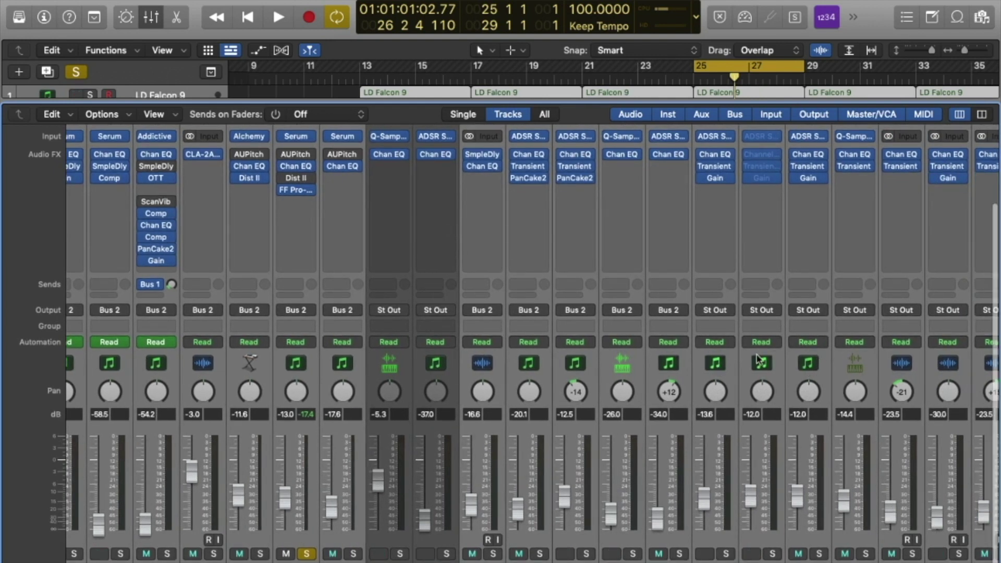
{"action": "left_click", "coordinate": [732, 371], "text": "shift"}
{"action": "left_click", "coordinate": [782, 375], "text": "shift"}
{"action": "scroll", "coordinate": [782, 375], "scroll_direction": "right", "scroll_amount": 5}
{"action": "left_click", "coordinate": [692, 376], "text": "shift"}
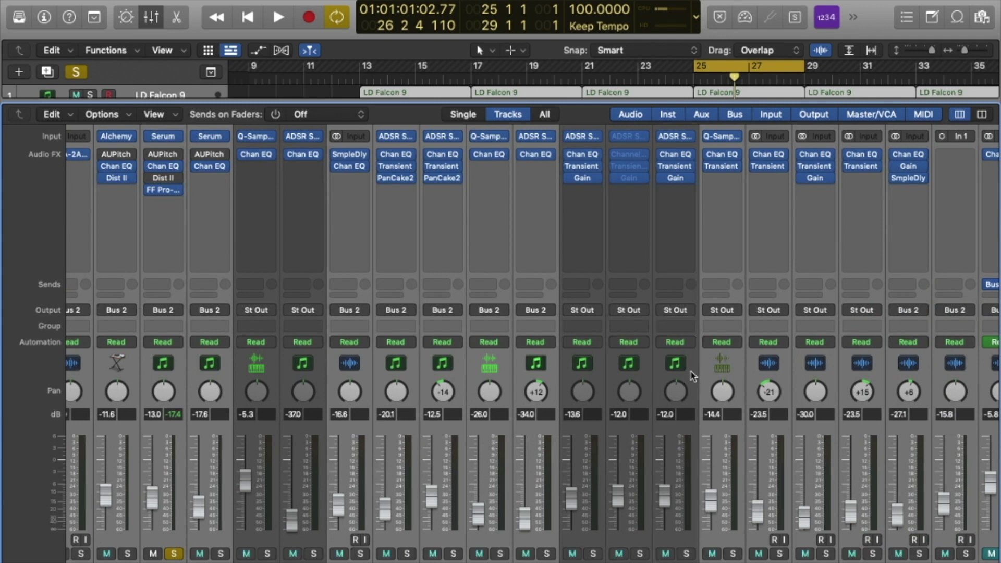
{"action": "left_click", "coordinate": [729, 376], "text": "shift"}
{"action": "scroll", "coordinate": [740, 379], "scroll_direction": "right", "scroll_amount": 7}
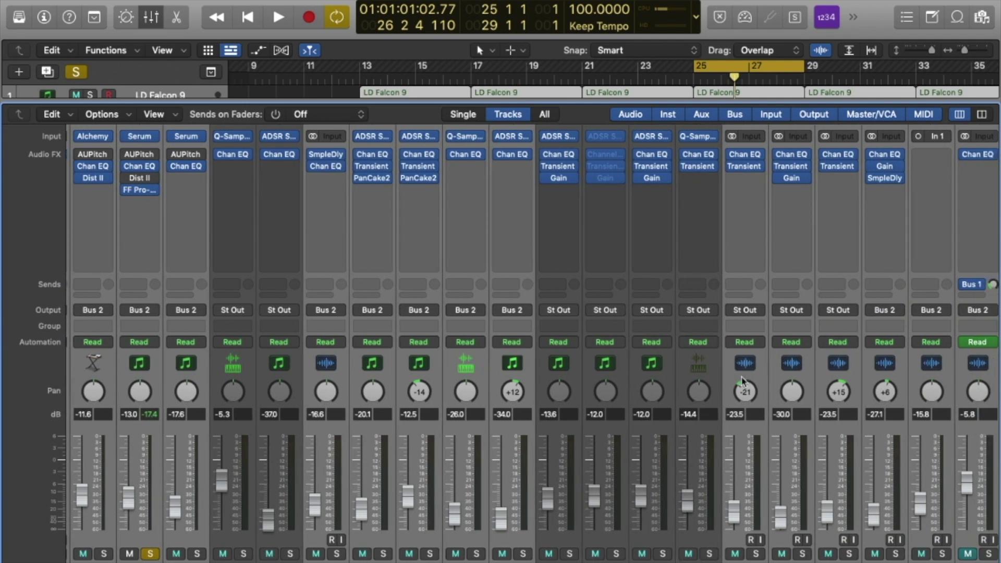
Route the output of all selected channel strips to Bus 6.
{"action": "scroll", "coordinate": [743, 379], "scroll_direction": "left", "scroll_amount": 10}
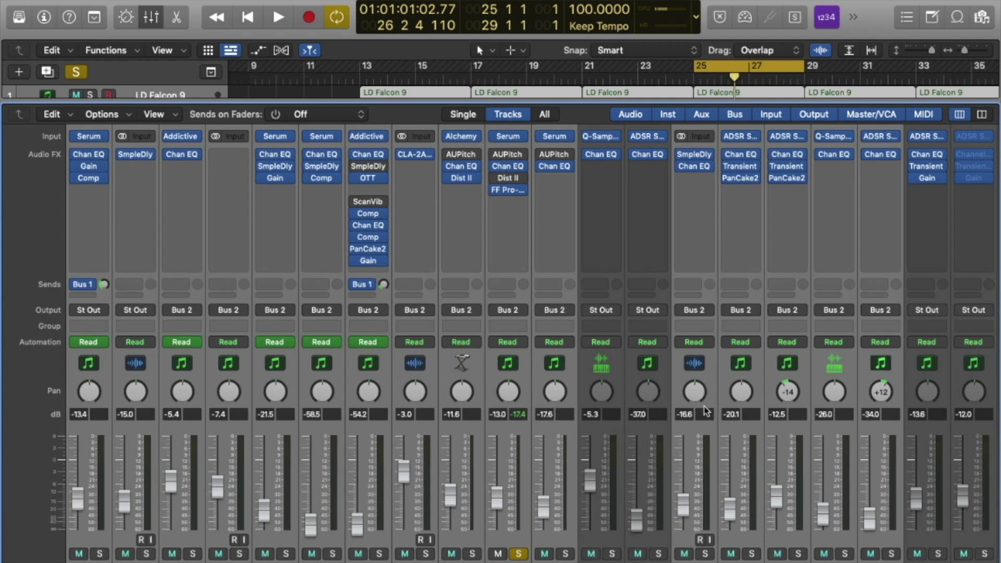
{"action": "left_click", "coordinate": [567, 308]}
{"action": "left_click", "coordinate": [557, 313]}
{"action": "left_click", "coordinate": [562, 312]}
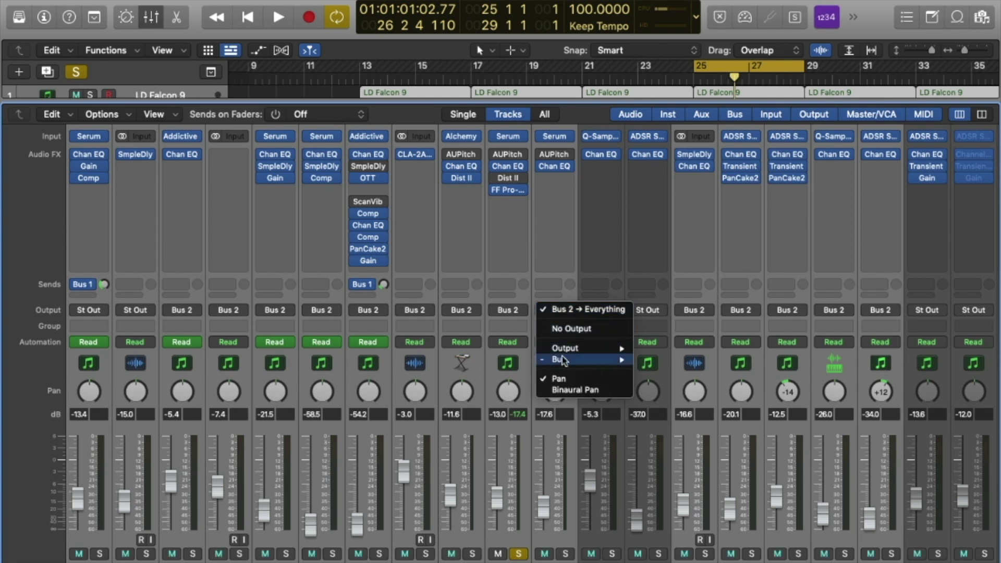
{"action": "mouse_move", "coordinate": [564, 360]}
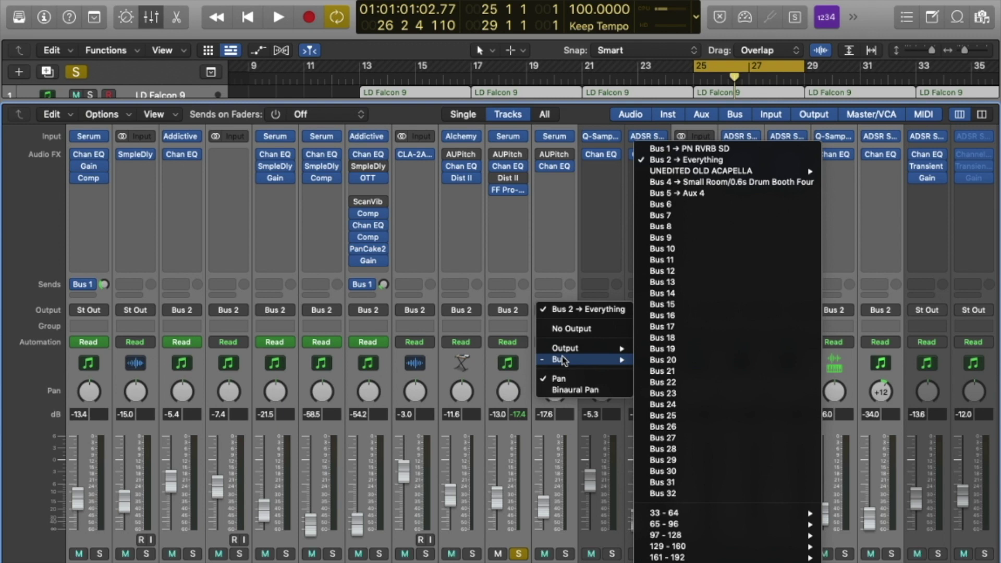
{"action": "left_click", "coordinate": [684, 206]}
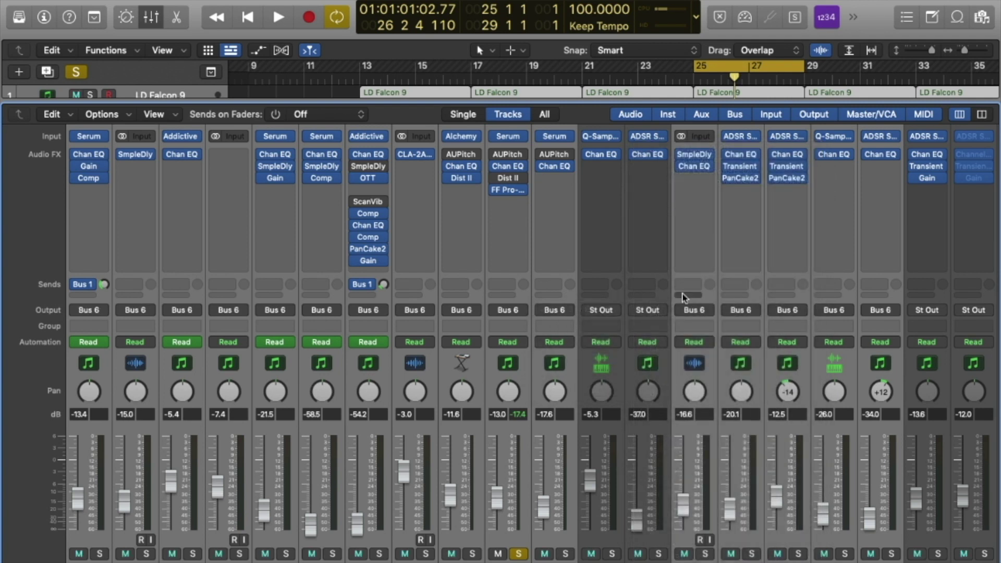
Select only the auxiliary channel strip fed by Bus 6 in the Mixer.
{"action": "scroll", "coordinate": [678, 292], "scroll_direction": "right", "scroll_amount": 10}
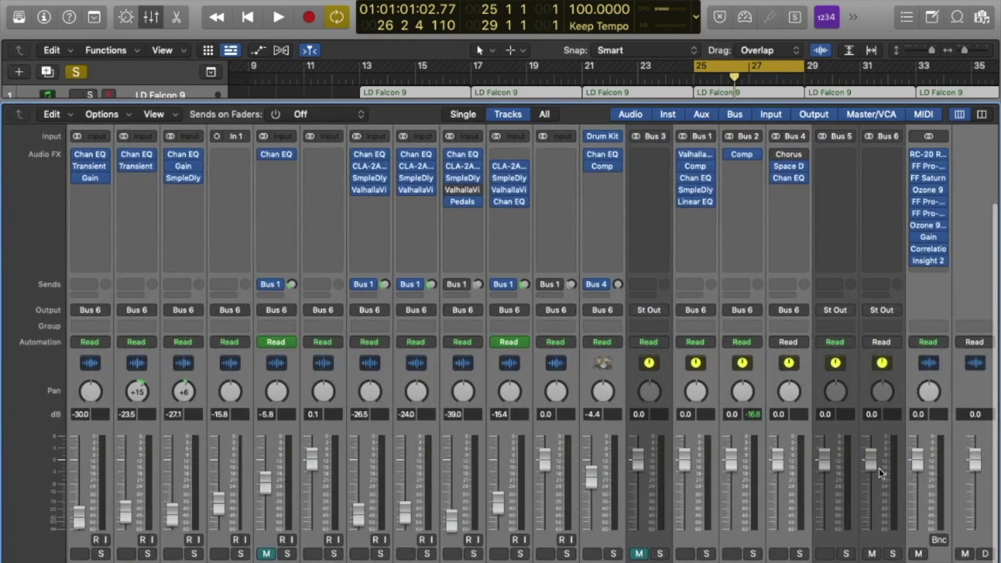
{"action": "left_click", "coordinate": [881, 504]}
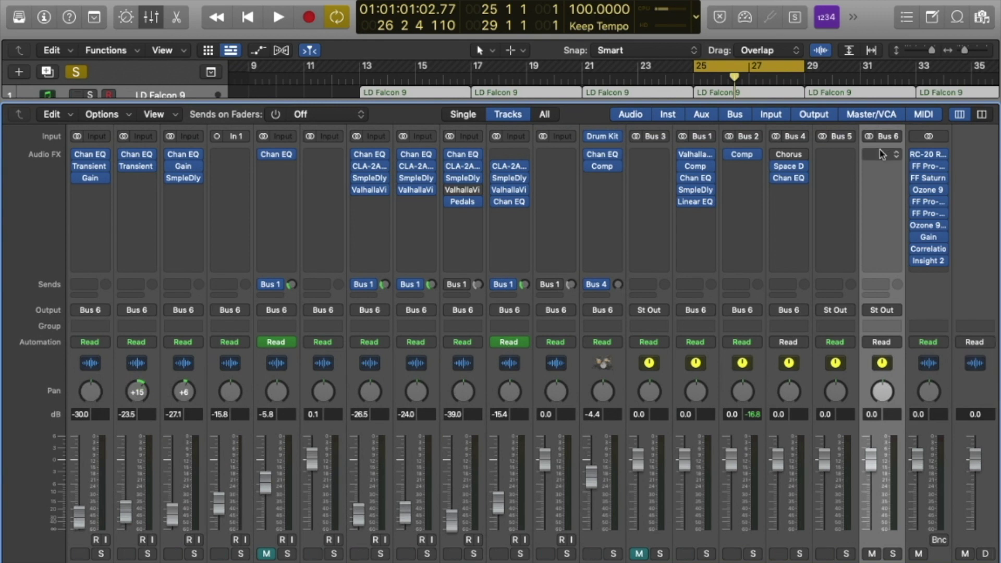
Turn off solo for the 808 Drop track and play a short stretch of the full arrangement.
{"action": "key", "text": "x"}
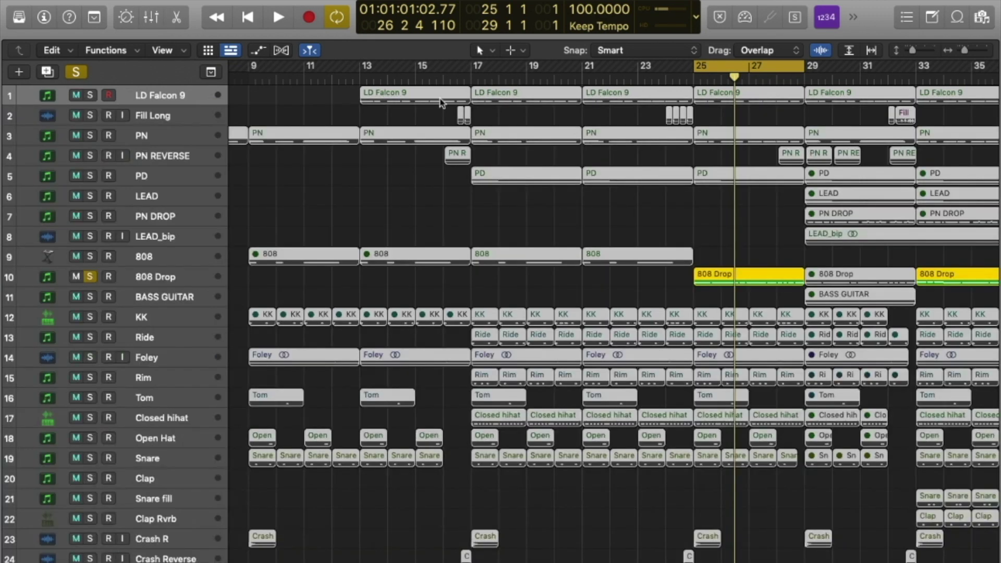
{"action": "left_click", "coordinate": [73, 72]}
{"action": "key", "text": "space"}
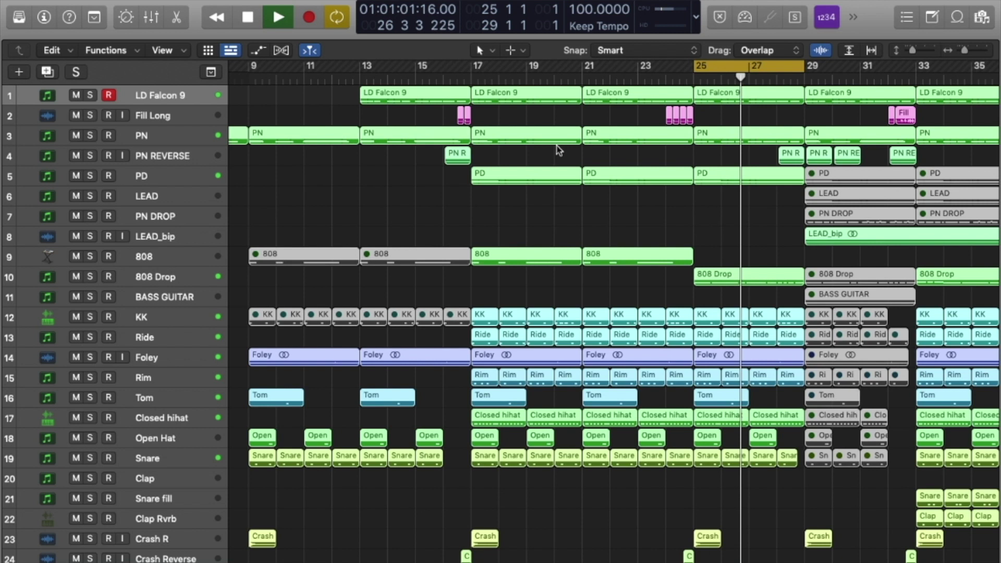
{"action": "key", "text": "space"}
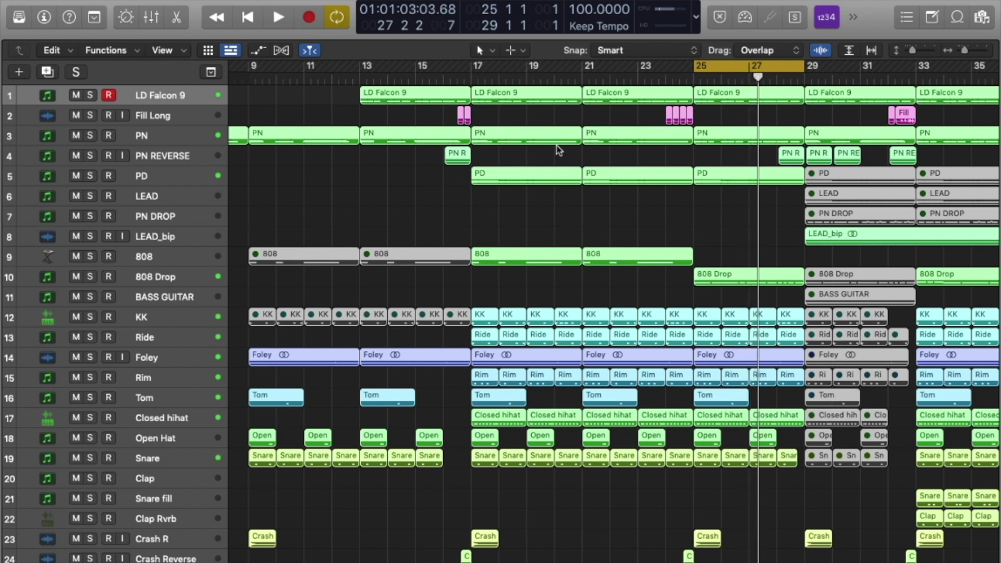
Move the cycle range to bars 21 to 25.
{"action": "left_click_drag", "start_coordinate": [719, 69], "coordinate": [604, 71]}
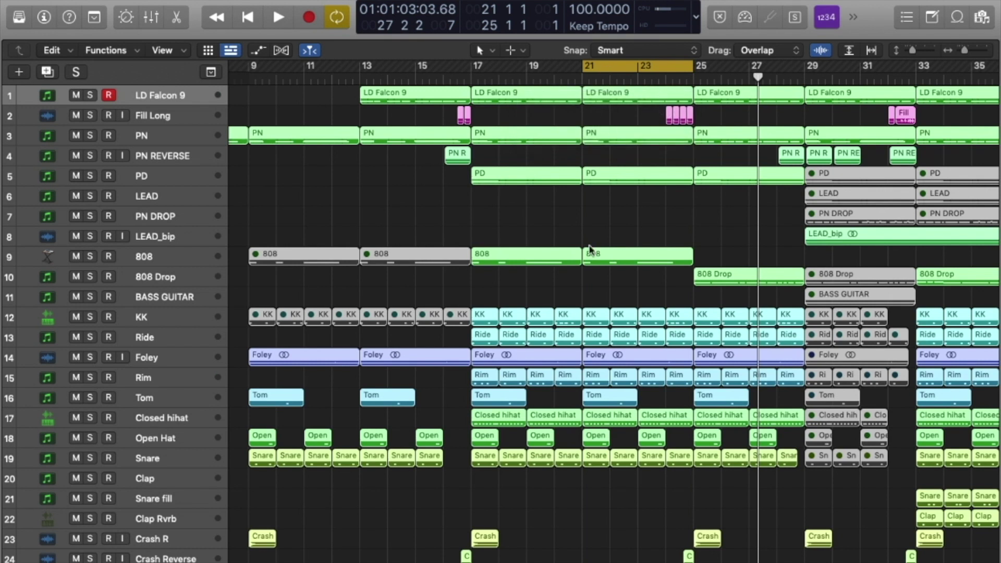
{"action": "key", "text": "super+Tab"}
{"action": "key", "text": "super+Tab"}
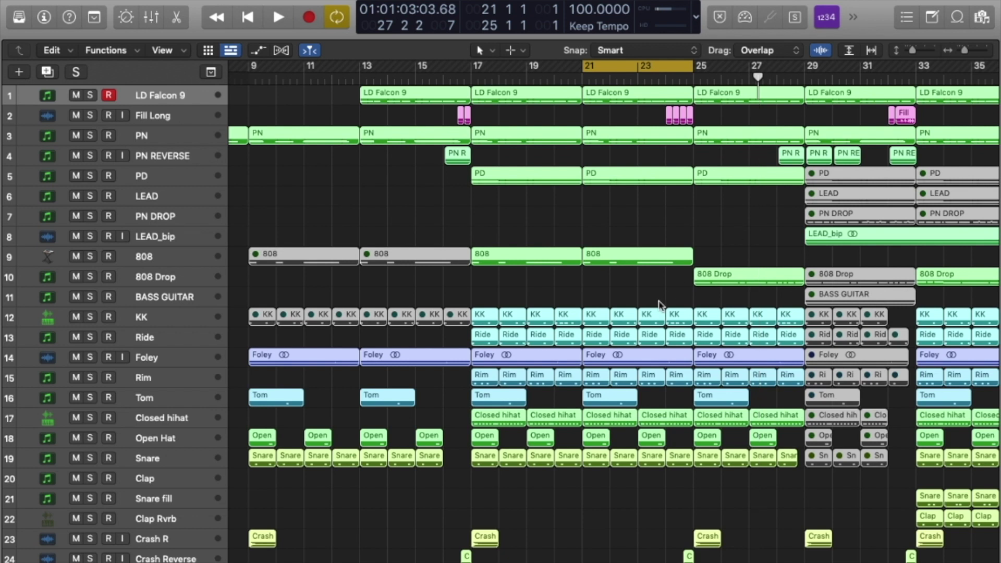
Insert a Compressor on the Bus 6 auxiliary channel strip and move its window so all controls are accessible.
{"action": "key", "text": "x"}
{"action": "scroll", "coordinate": [897, 278], "scroll_direction": "right", "scroll_amount": 10}
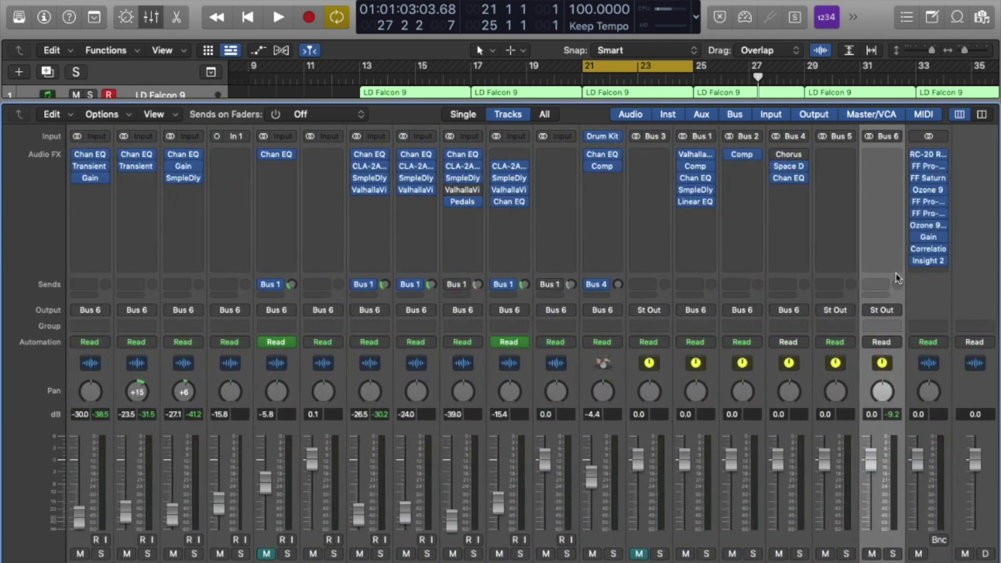
{"action": "left_click", "coordinate": [881, 155]}
{"action": "mouse_move", "coordinate": [892, 280]}
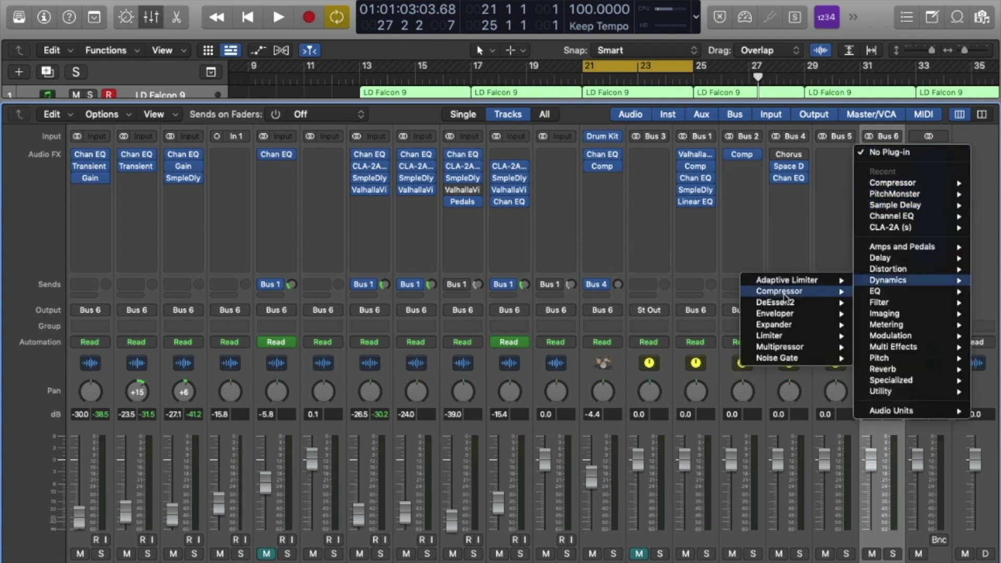
{"action": "mouse_move", "coordinate": [784, 297]}
{"action": "left_click", "coordinate": [697, 294]}
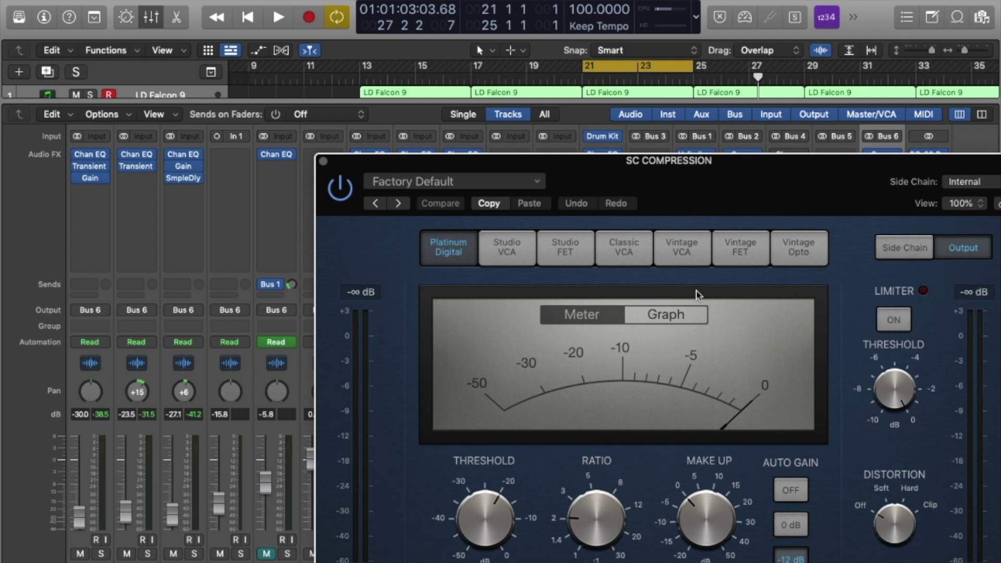
{"action": "left_click_drag", "start_coordinate": [738, 163], "coordinate": [590, 49]}
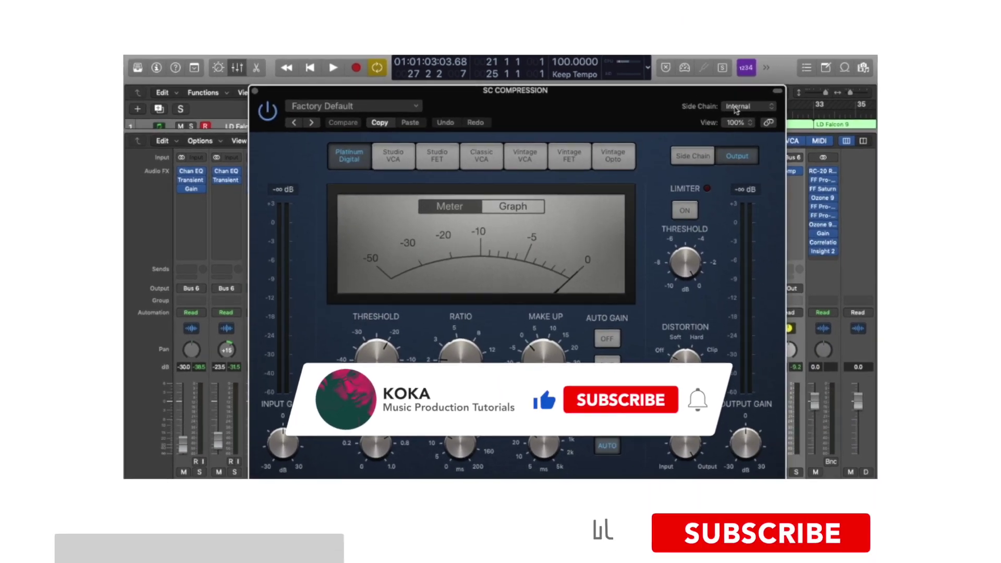
Set the compressor's side chain source to the KK instrument track (Inst 21).
{"action": "left_click", "coordinate": [794, 77]}
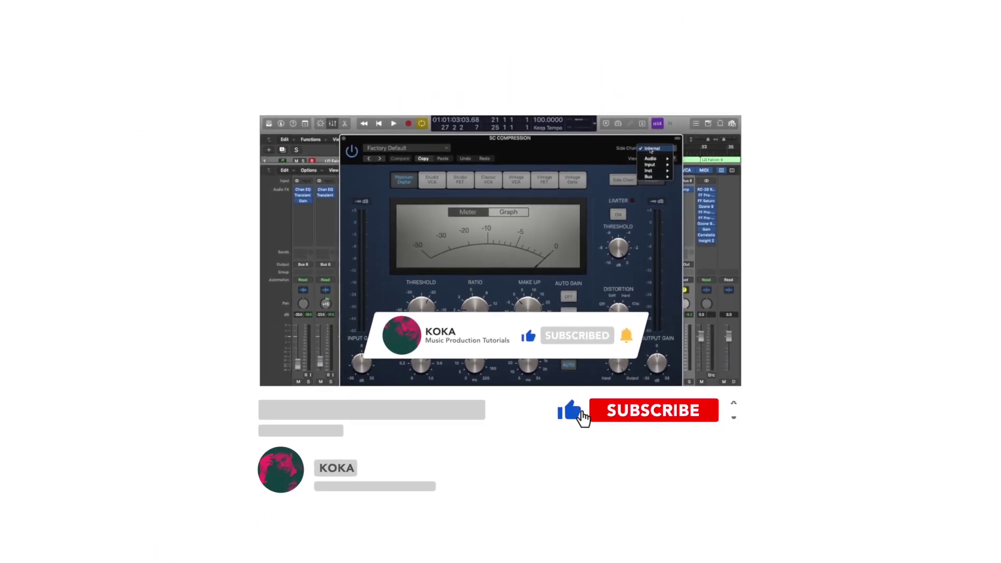
{"action": "left_click", "coordinate": [653, 149]}
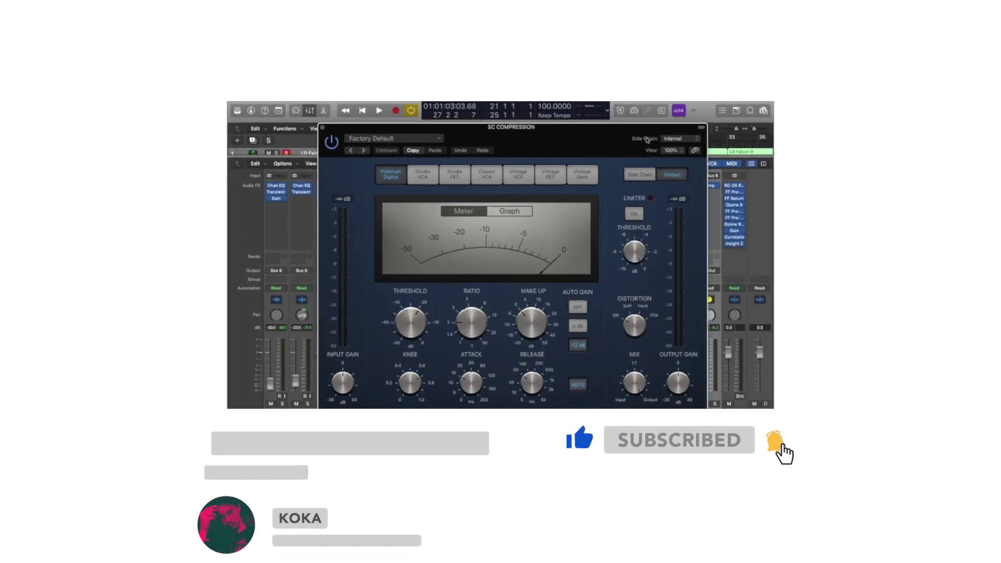
{"action": "left_click", "coordinate": [676, 138]}
{"action": "mouse_move", "coordinate": [678, 158]}
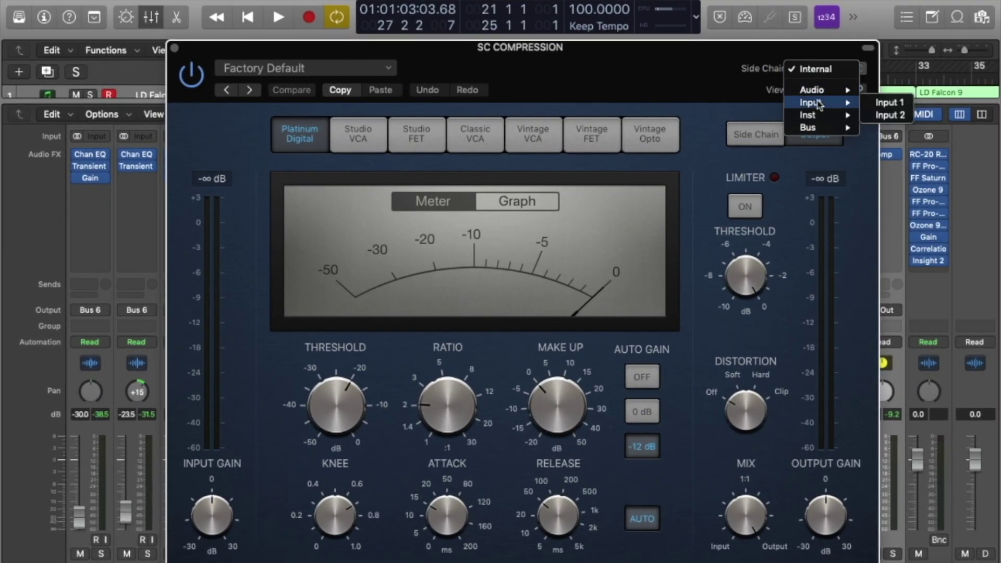
{"action": "mouse_move", "coordinate": [823, 121]}
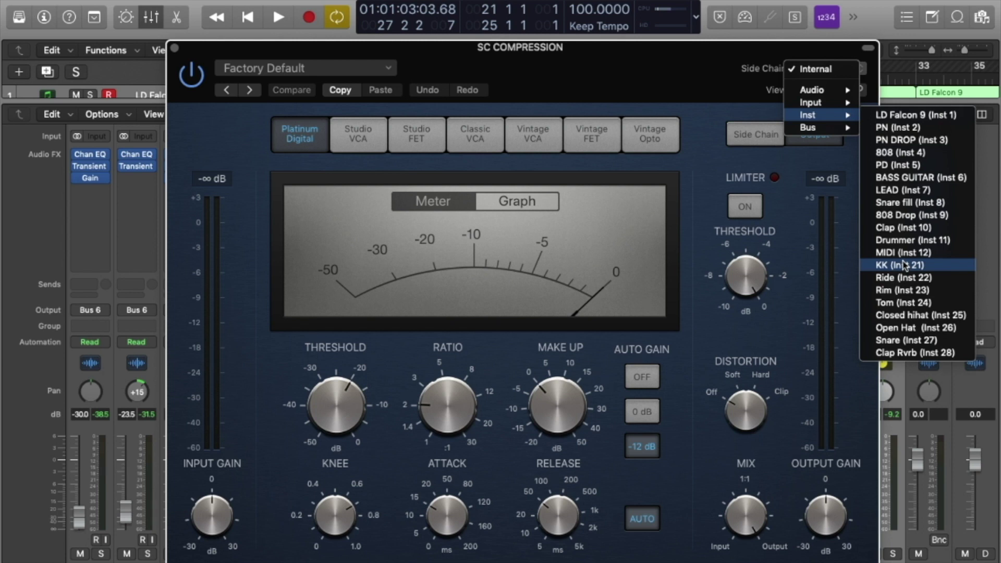
{"action": "mouse_move", "coordinate": [816, 90]}
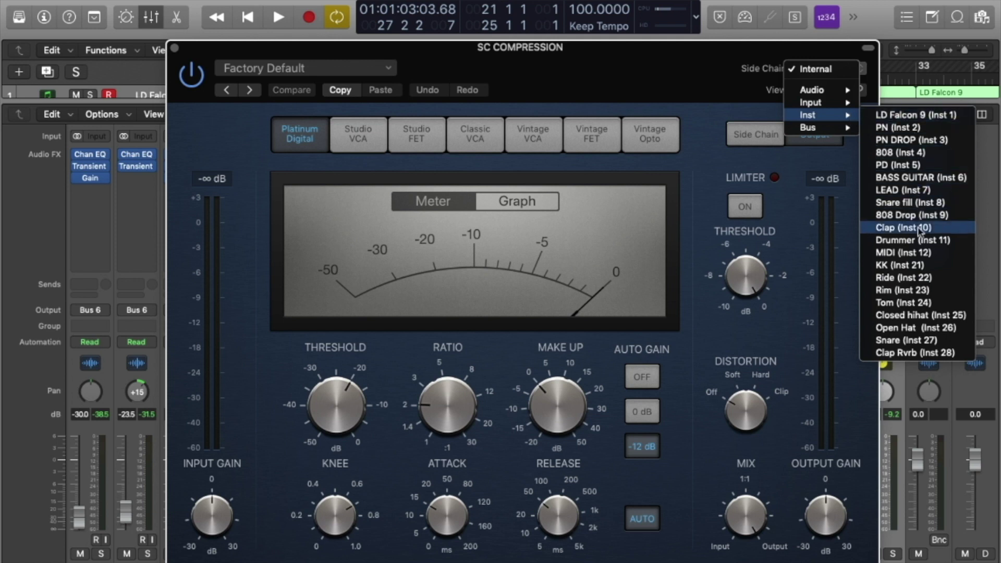
{"action": "left_click", "coordinate": [900, 265]}
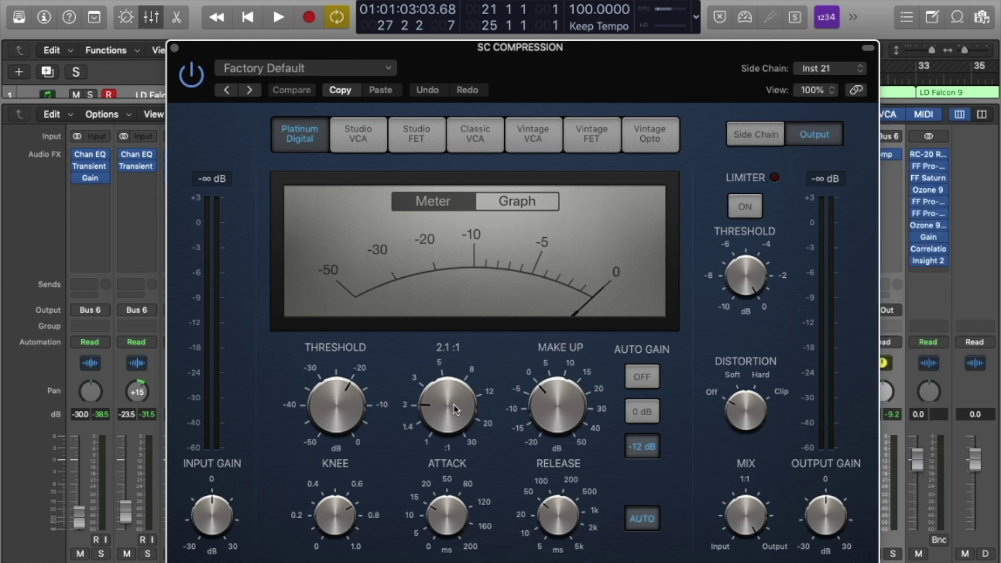
Try a threshold of about -31.5 dB, a make-up gain of -1.0 dB and a higher ratio while playing the cycle.
{"action": "left_click_drag", "start_coordinate": [455, 410], "coordinate": [457, 417]}
{"action": "mouse_move", "coordinate": [309, 401]}
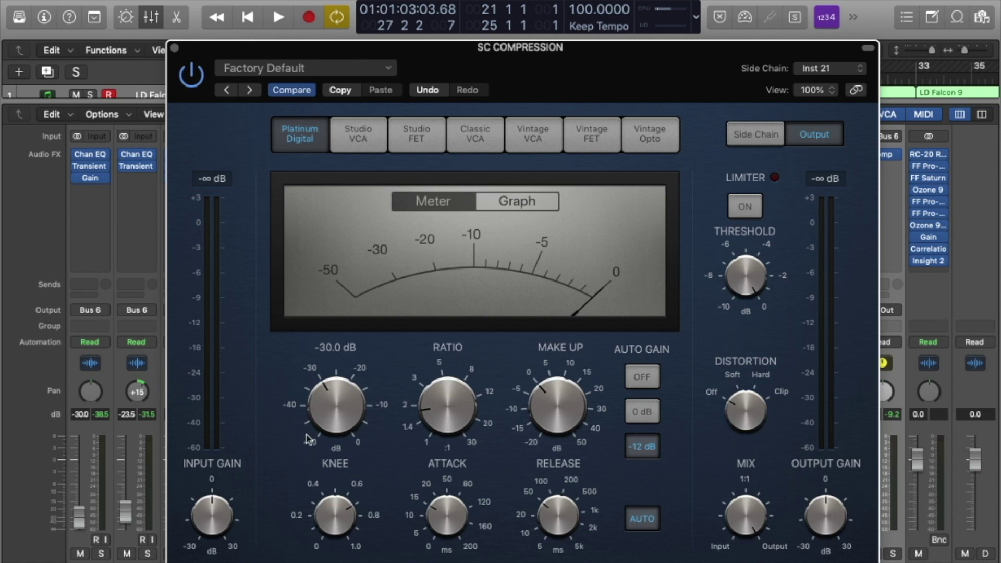
{"action": "key", "text": "space"}
{"action": "mouse_move", "coordinate": [553, 395]}
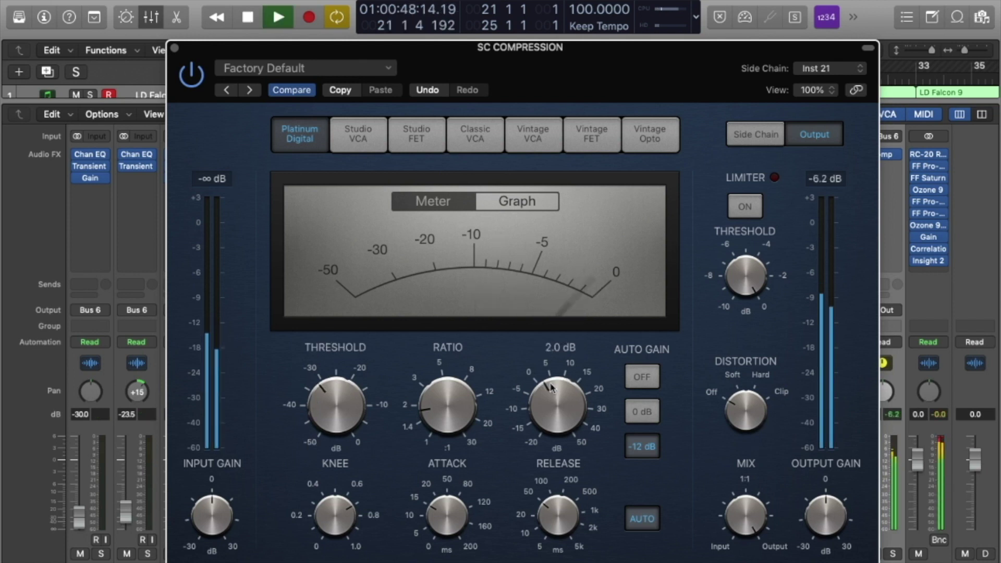
{"action": "left_click_drag", "start_coordinate": [553, 395], "coordinate": [553, 401]}
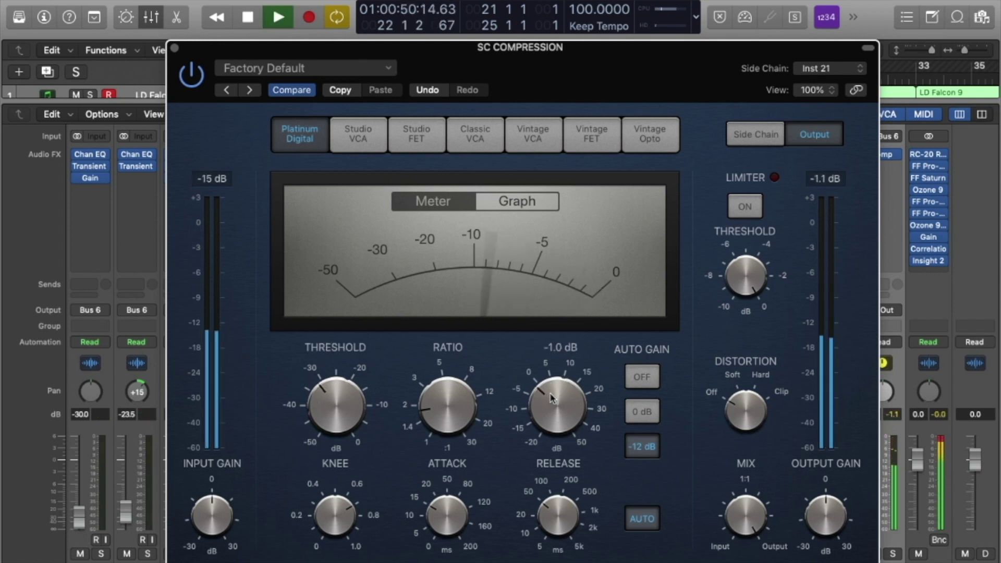
{"action": "left_click_drag", "start_coordinate": [439, 401], "coordinate": [440, 369]}
{"action": "key", "text": "space"}
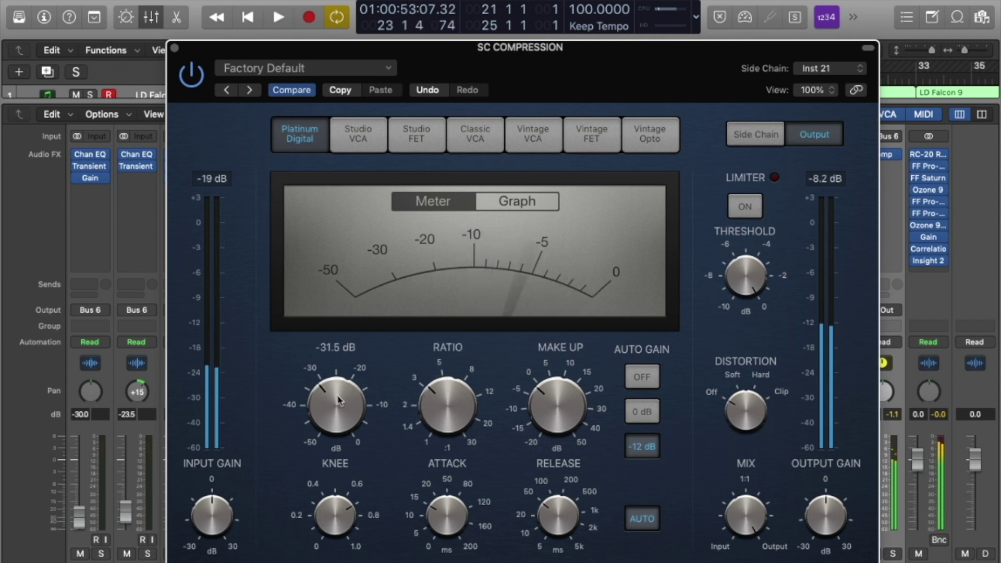
Exaggerate the ducking during playback with a -40.5 dB threshold, a higher ratio and -8.0 dB make-up gain.
{"action": "left_click_drag", "start_coordinate": [335, 412], "coordinate": [333, 435]}
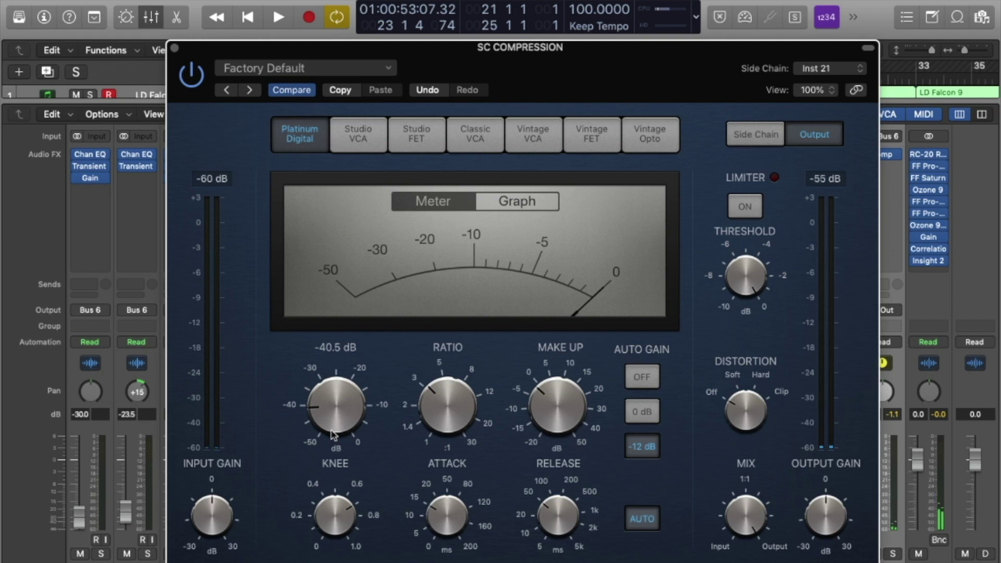
{"action": "key", "text": "space"}
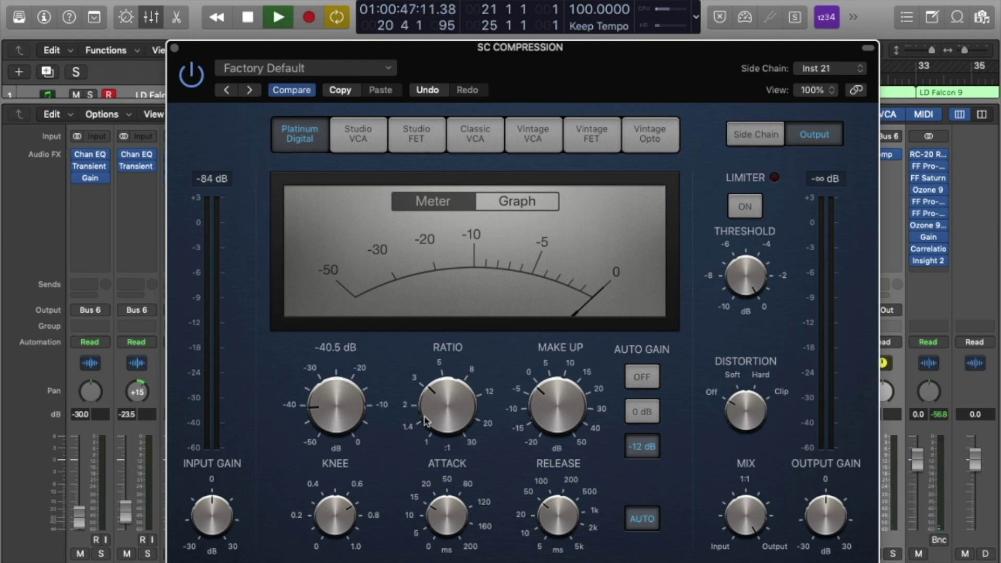
{"action": "left_click_drag", "start_coordinate": [451, 403], "coordinate": [452, 393]}
{"action": "left_click_drag", "start_coordinate": [537, 397], "coordinate": [540, 428]}
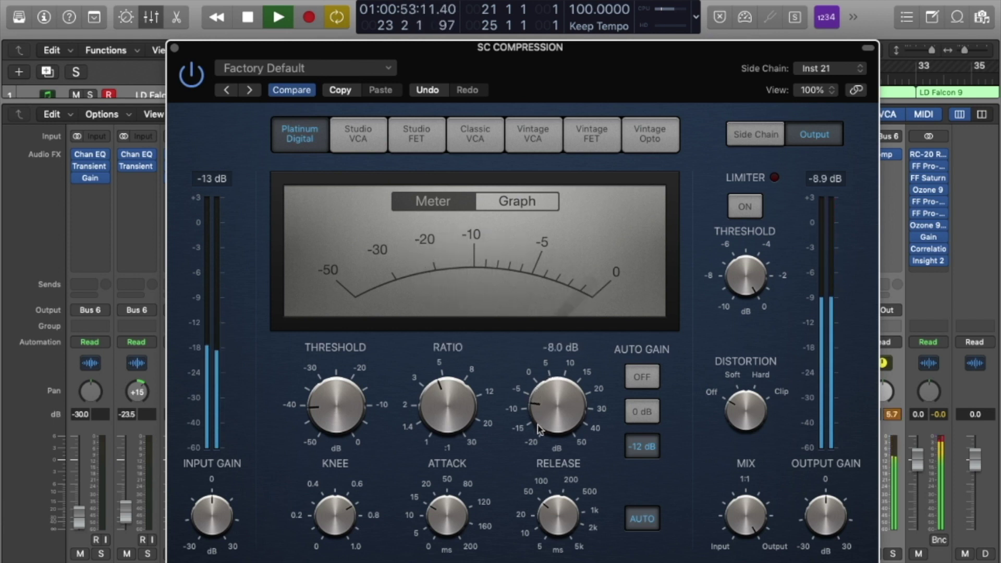
{"action": "key", "text": "space"}
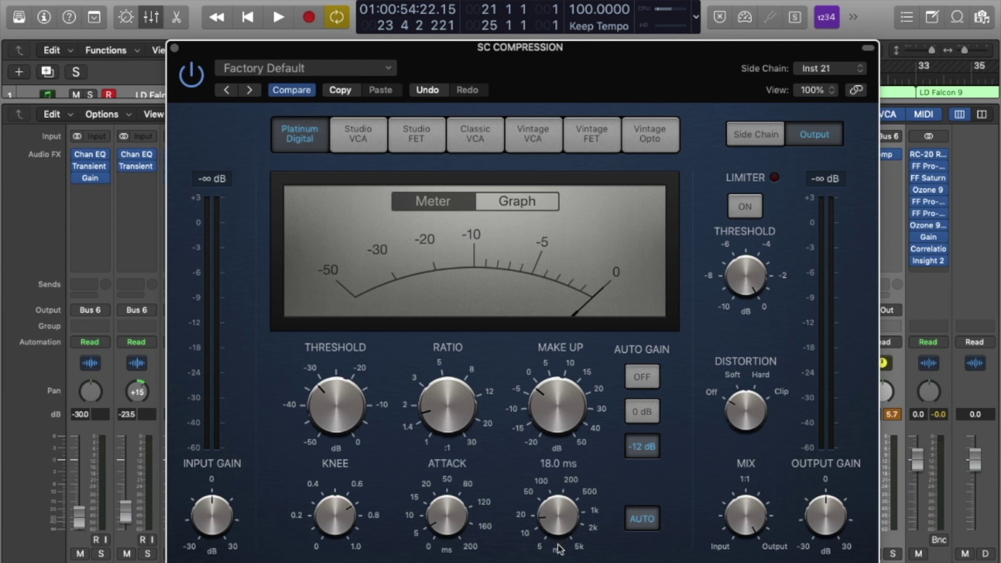
Fine-tune the sidechain compressor during playback with a -29.0 dB threshold, a slightly lower ratio, 1.5 ms attack and 24 ms release.
{"action": "key", "text": "space"}
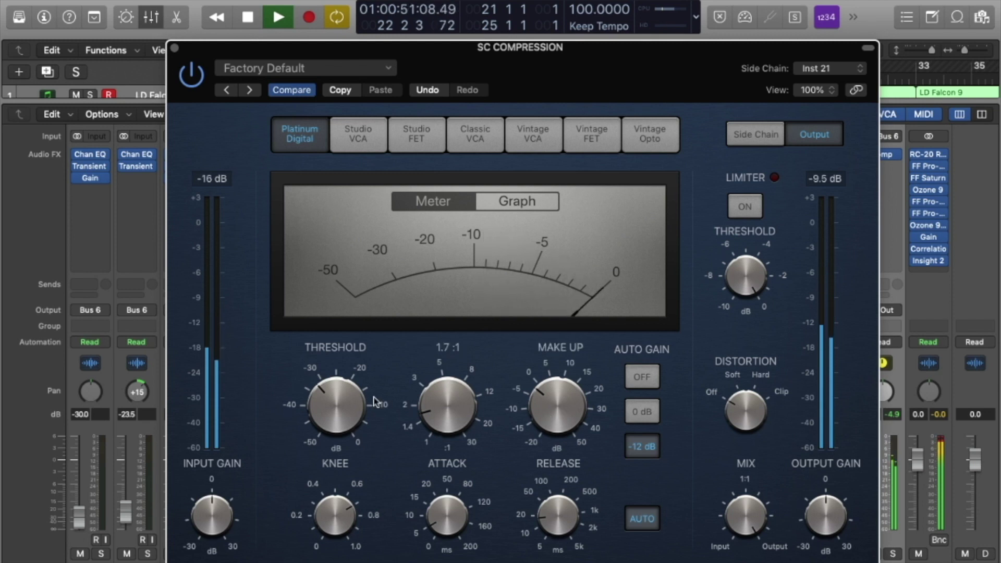
{"action": "left_click_drag", "start_coordinate": [341, 410], "coordinate": [341, 404]}
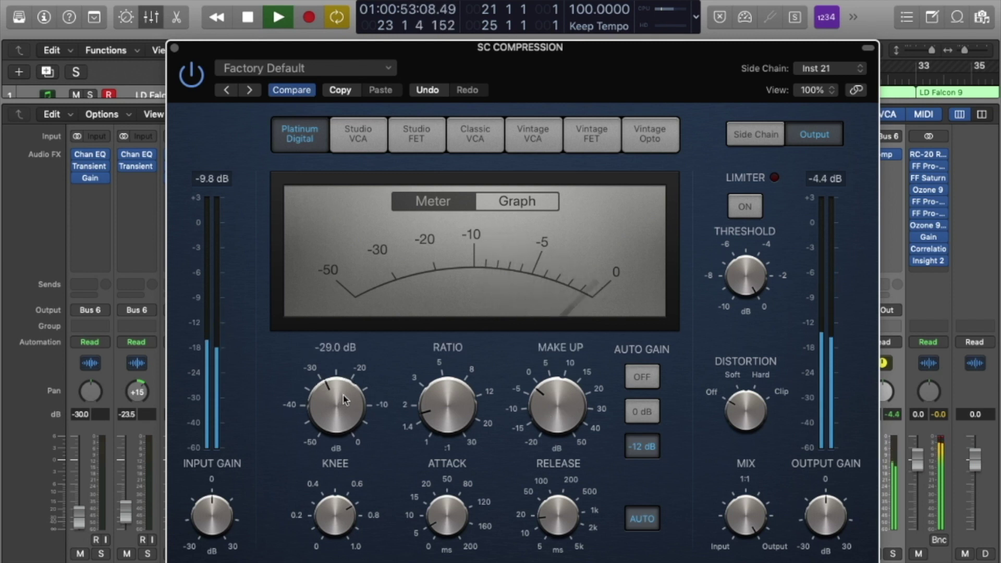
{"action": "left_click_drag", "start_coordinate": [434, 405], "coordinate": [435, 411]}
{"action": "mouse_move", "coordinate": [442, 520]}
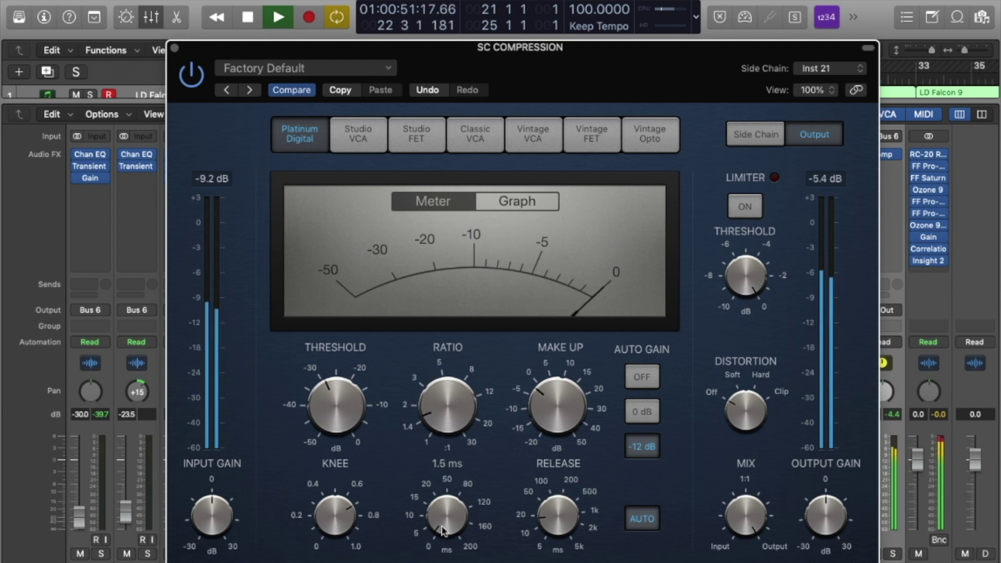
{"action": "left_click_drag", "start_coordinate": [562, 524], "coordinate": [564, 520]}
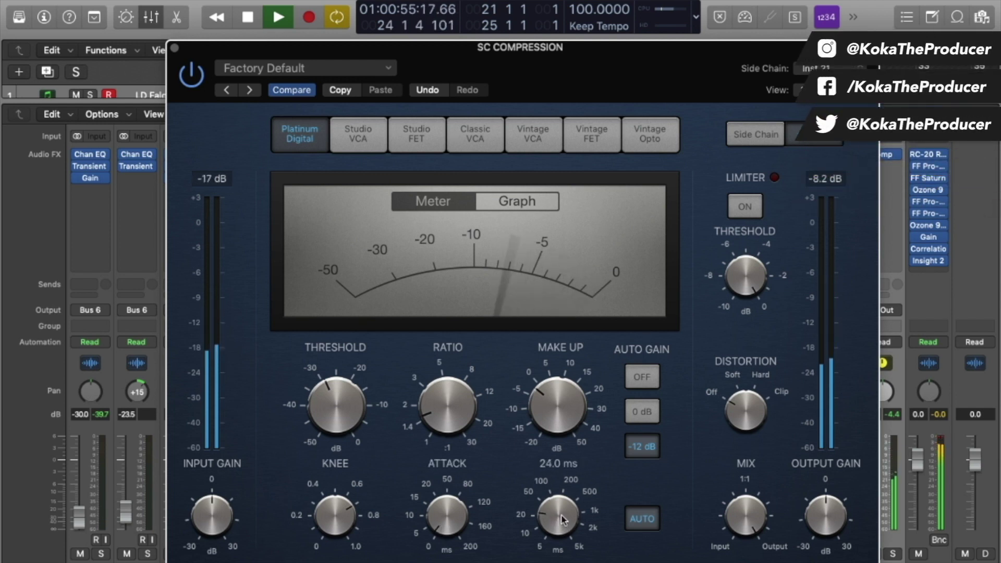
Bypass the compressor on the Bus 2 channel strip and reopen the Bus 6 compressor with the cycle playing.
{"action": "left_click", "coordinate": [175, 49]}
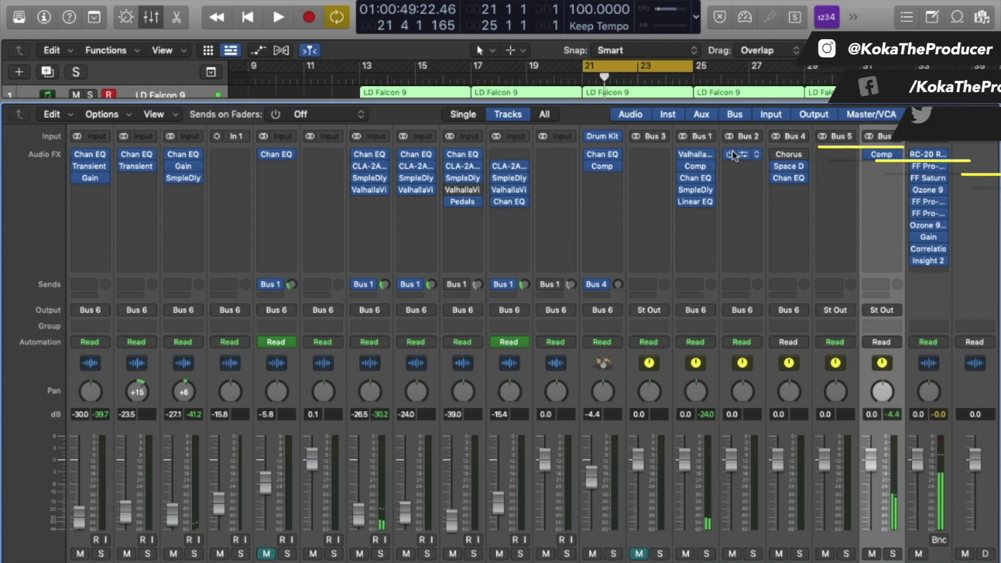
{"action": "key", "text": "space"}
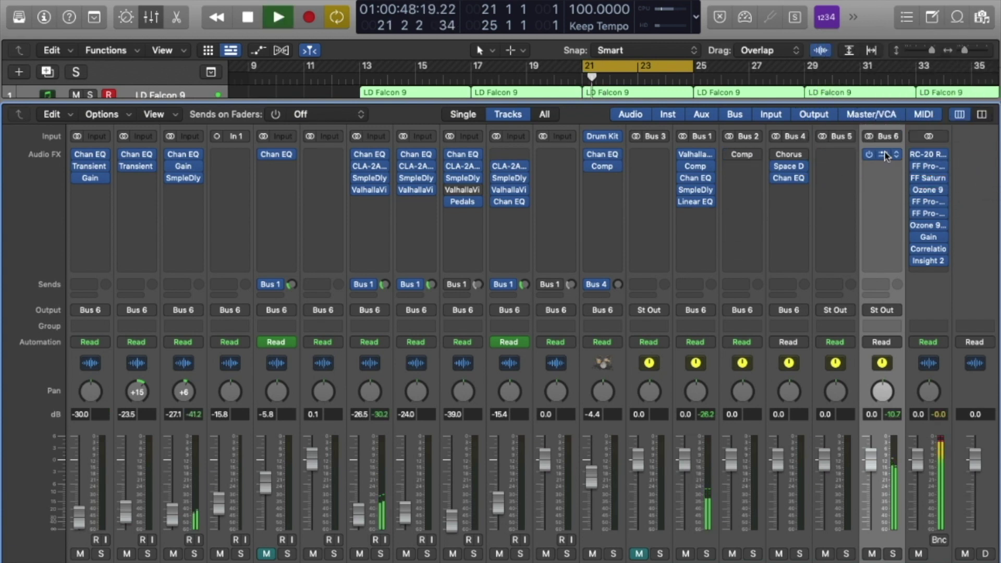
{"action": "left_click", "coordinate": [743, 154]}
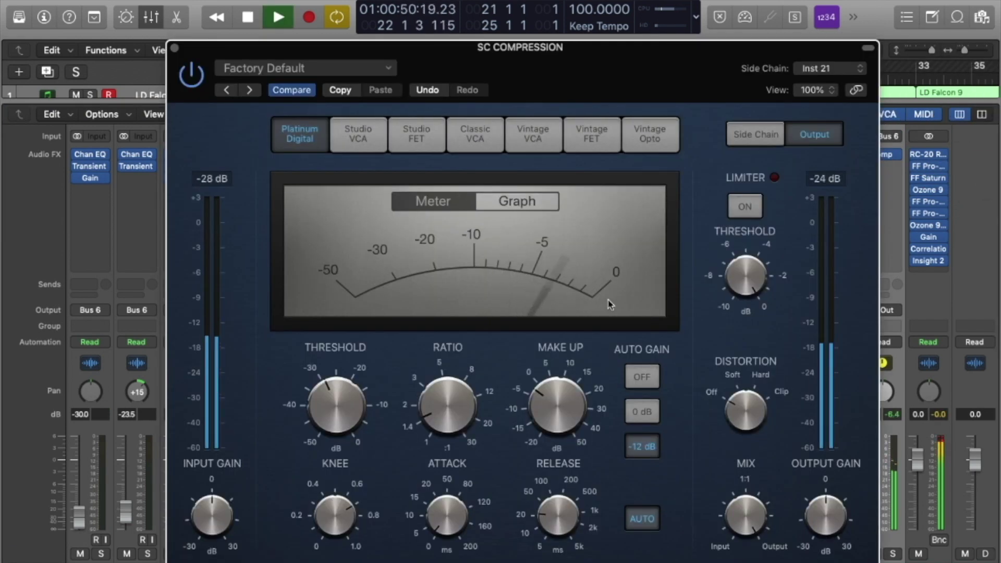
Show the compressor's gain reduction as a graph and slightly adjust the ratio and release during playback.
{"action": "left_click", "coordinate": [510, 204]}
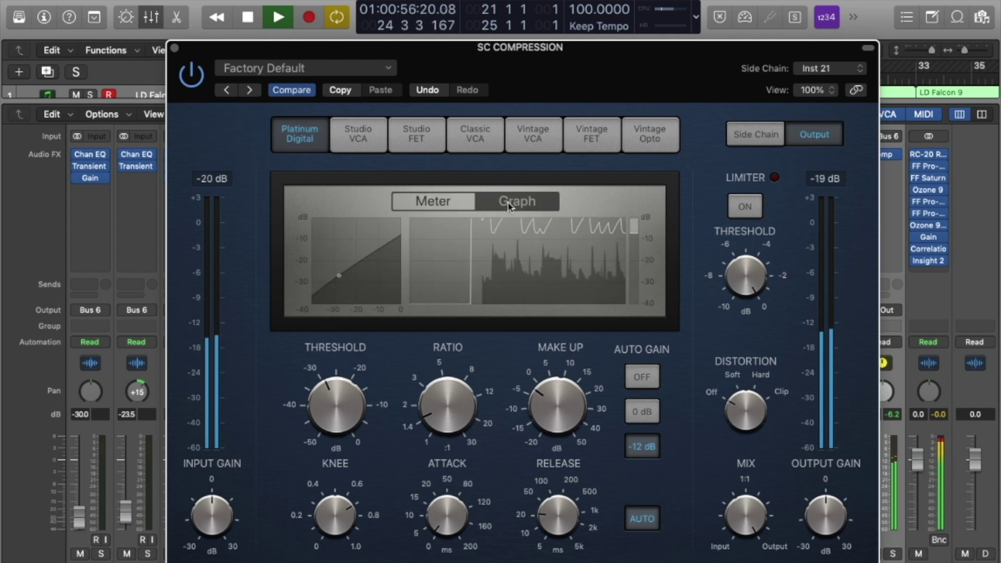
{"action": "left_click_drag", "start_coordinate": [444, 386], "coordinate": [444, 397]}
{"action": "mouse_move", "coordinate": [541, 394]}
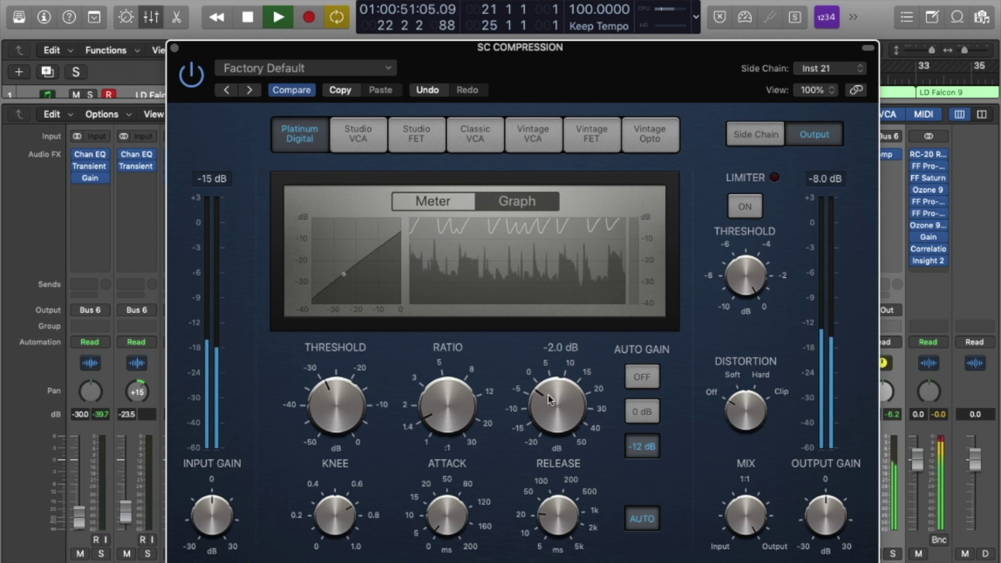
{"action": "left_click_drag", "start_coordinate": [567, 523], "coordinate": [568, 518]}
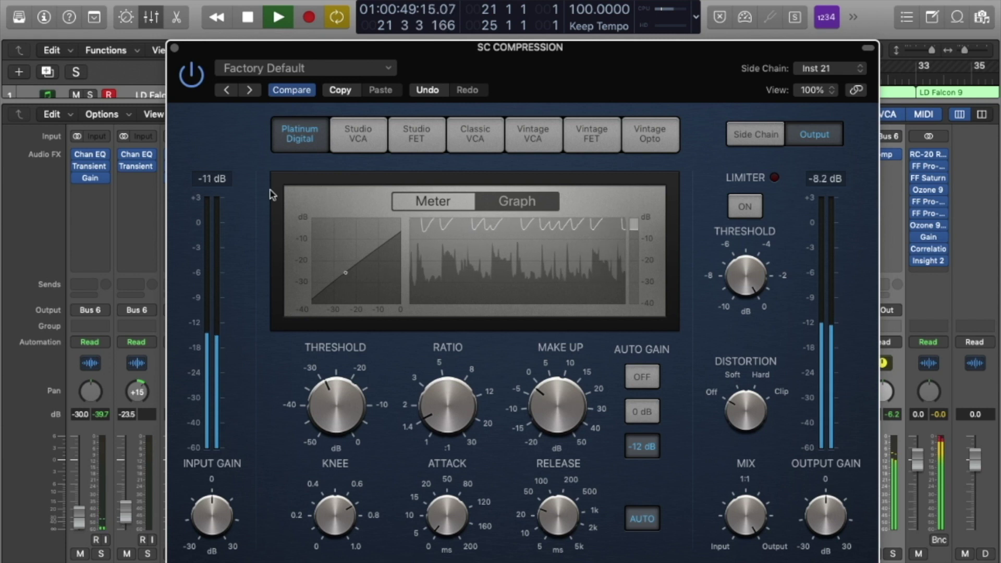
Stop playback, then close the compressor window and the Mixer.
{"action": "key", "text": "space"}
{"action": "left_click", "coordinate": [176, 48]}
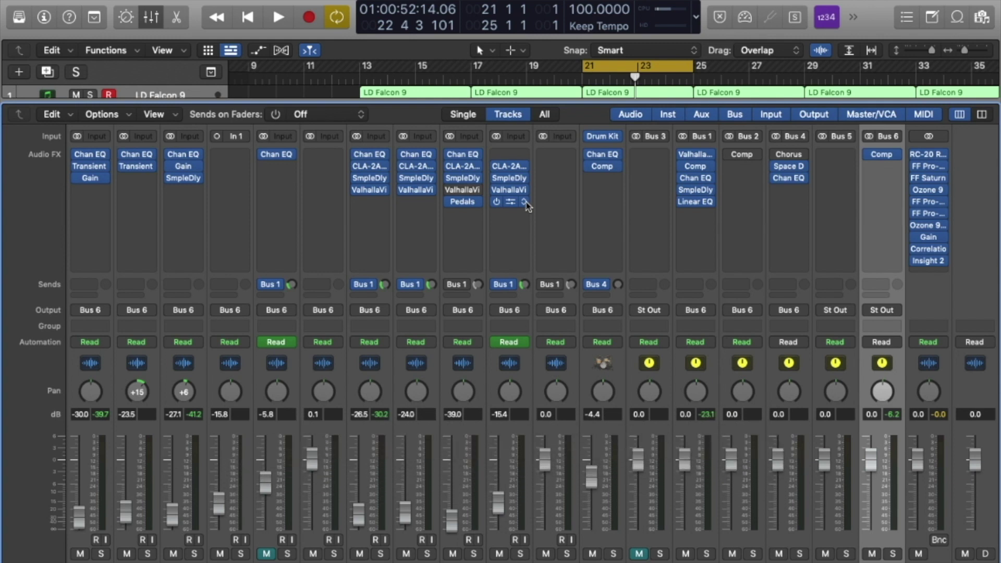
{"action": "key", "text": "x"}
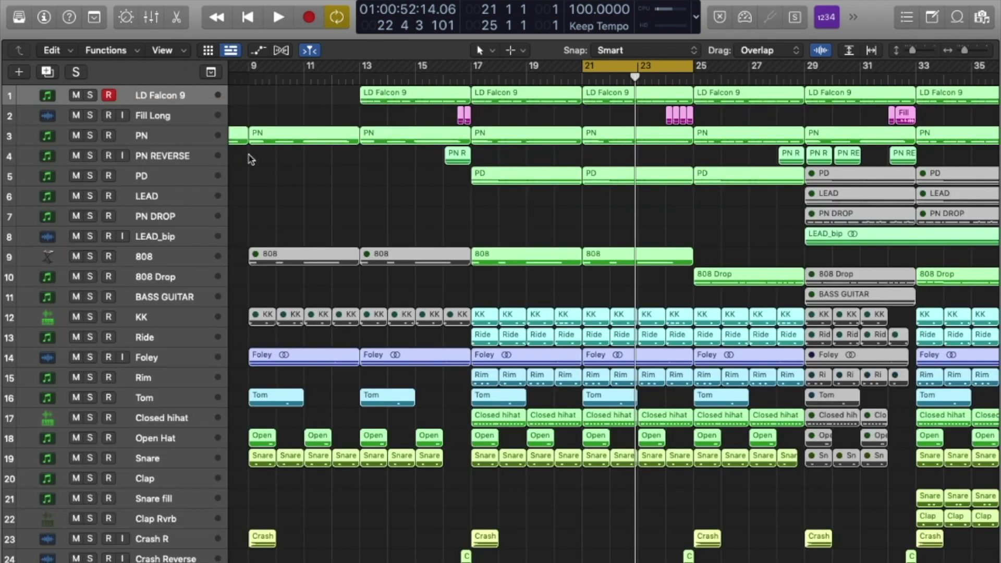
Solo the PN track and close its Channel EQ window.
{"action": "left_click", "coordinate": [91, 137]}
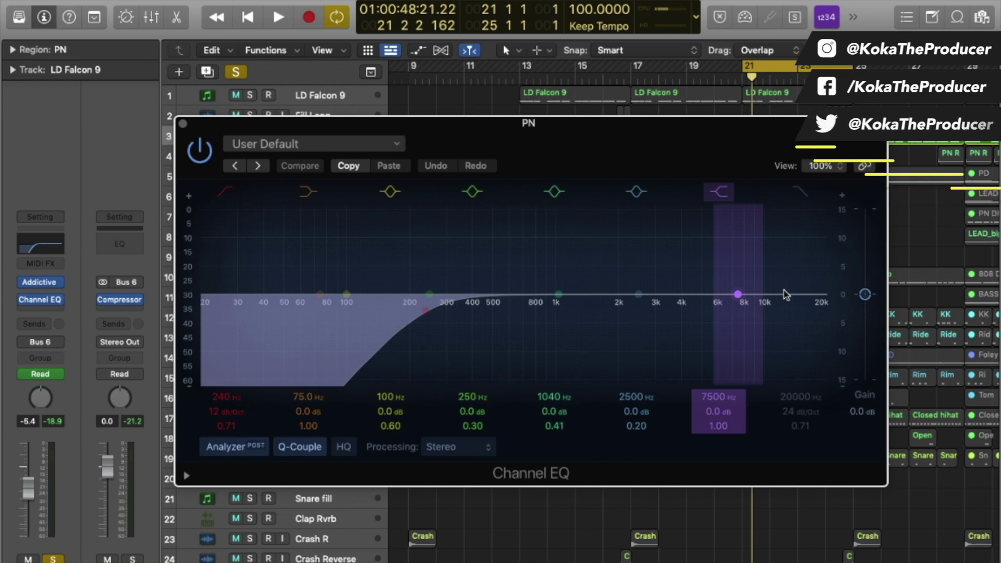
{"action": "left_click", "coordinate": [182, 123]}
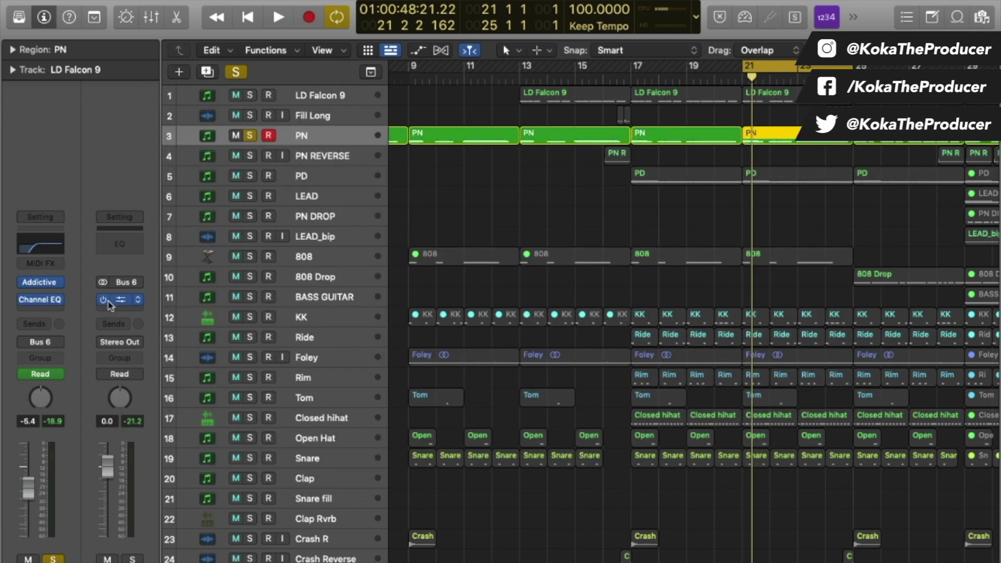
Insert a Multipressor after the Channel EQ on the PN channel strip and reposition its window.
{"action": "left_click", "coordinate": [50, 310]}
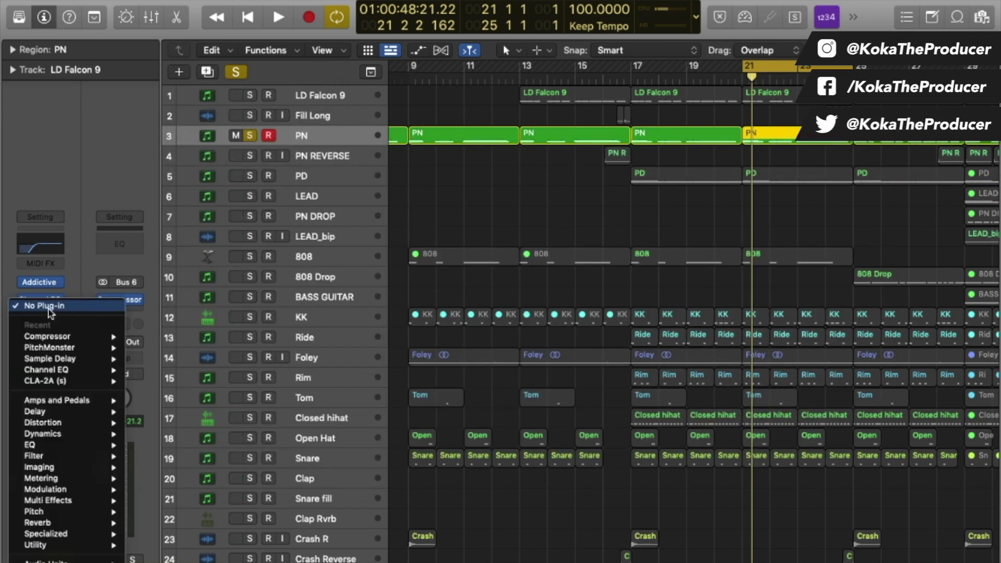
{"action": "mouse_move", "coordinate": [74, 434]}
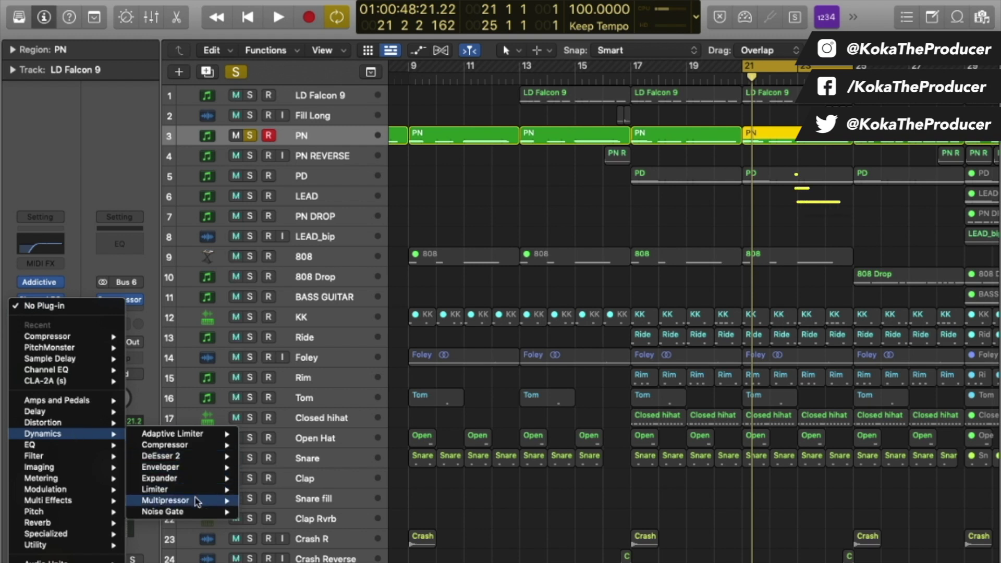
{"action": "mouse_move", "coordinate": [197, 501]}
{"action": "left_click", "coordinate": [273, 500]}
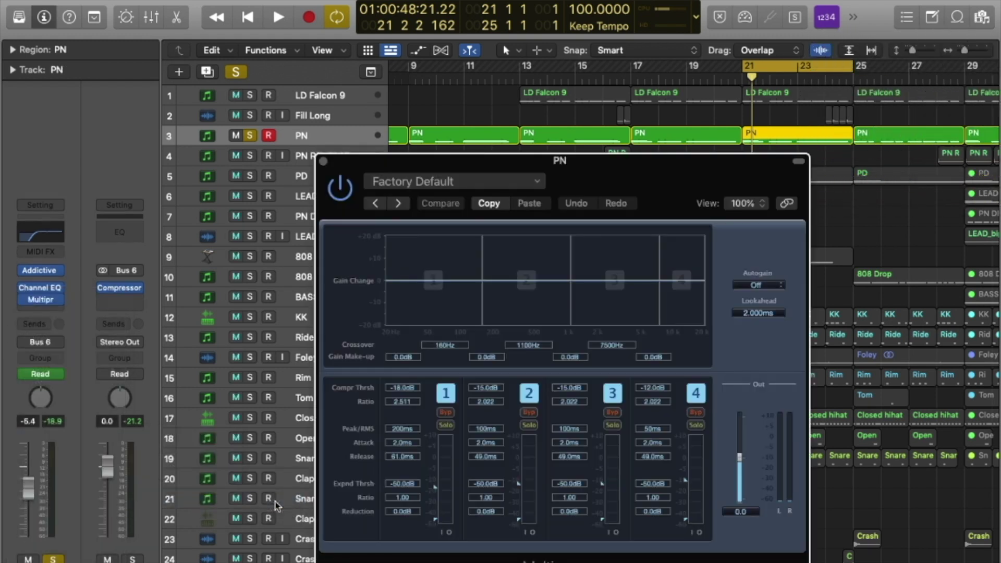
{"action": "left_click_drag", "start_coordinate": [689, 159], "coordinate": [622, 51]}
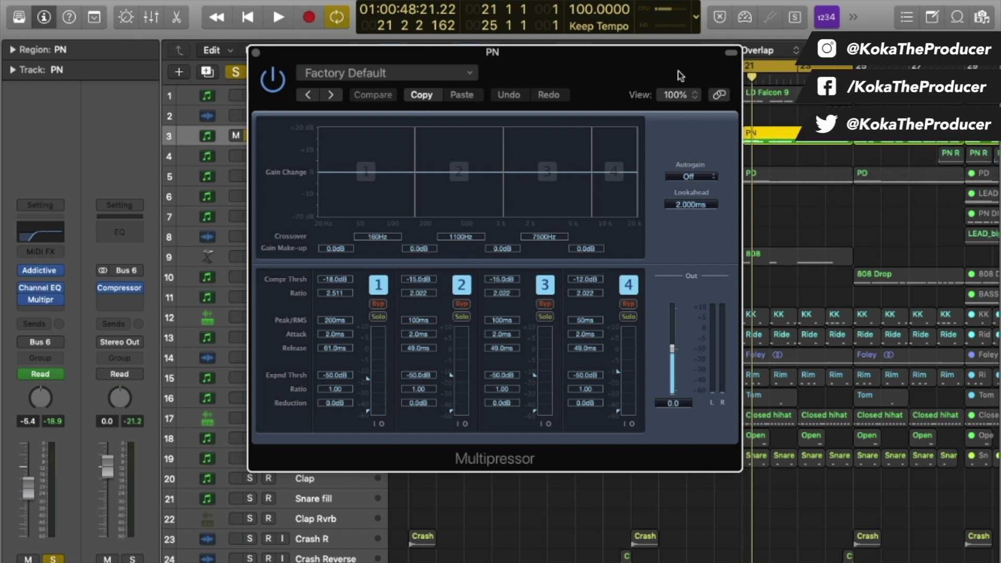
Replace the Multipressor on PN with a stereo FabFilter Pro-MB and set its side chain to Inst 21.
{"action": "left_click", "coordinate": [60, 302]}
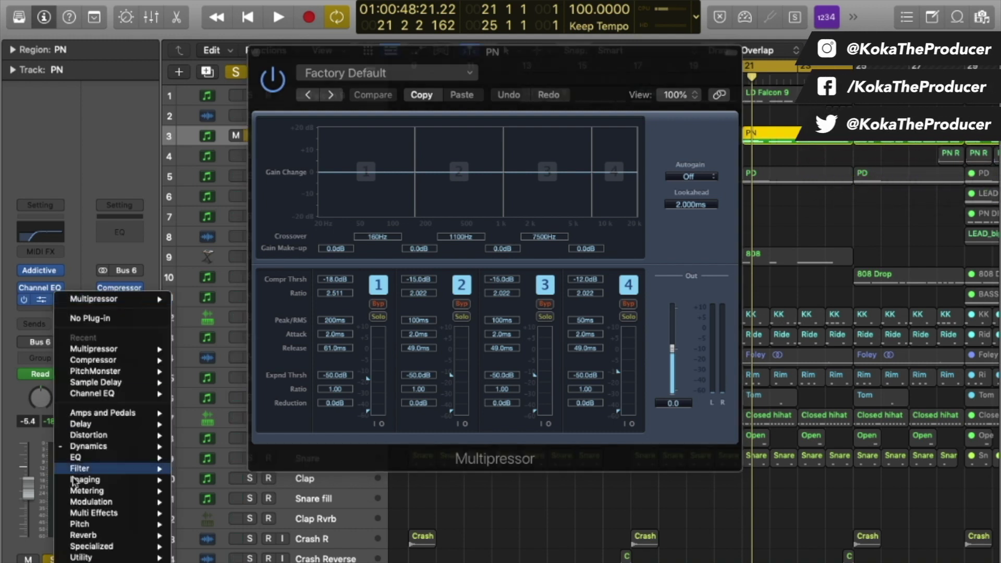
{"action": "mouse_move", "coordinate": [249, 433]}
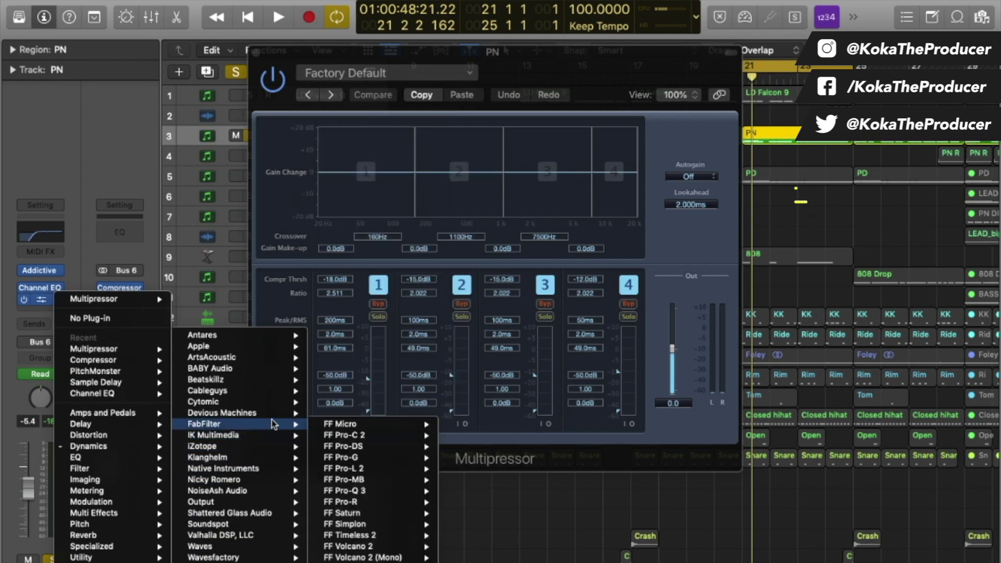
{"action": "mouse_move", "coordinate": [375, 479]}
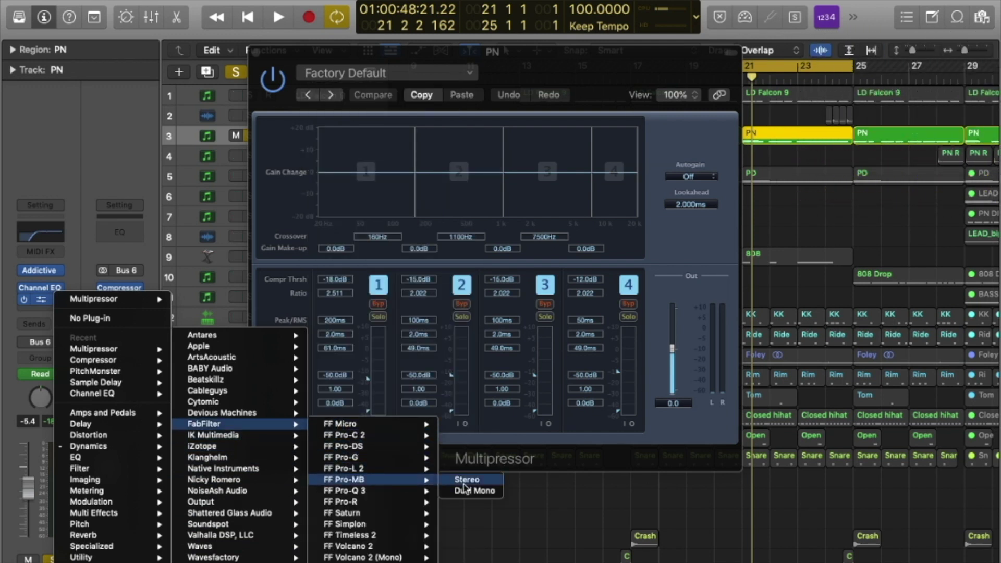
{"action": "left_click", "coordinate": [464, 483]}
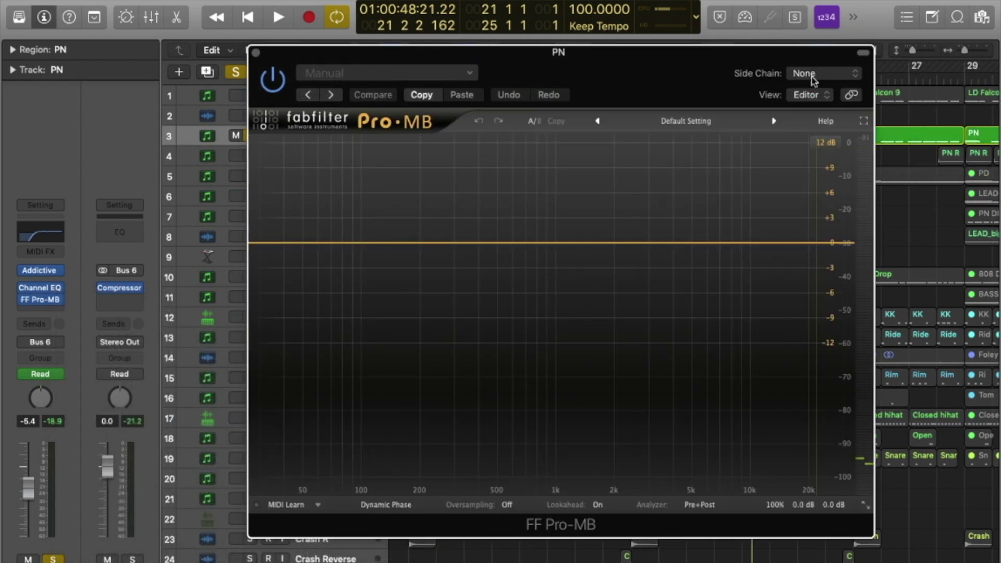
{"action": "left_click", "coordinate": [813, 77]}
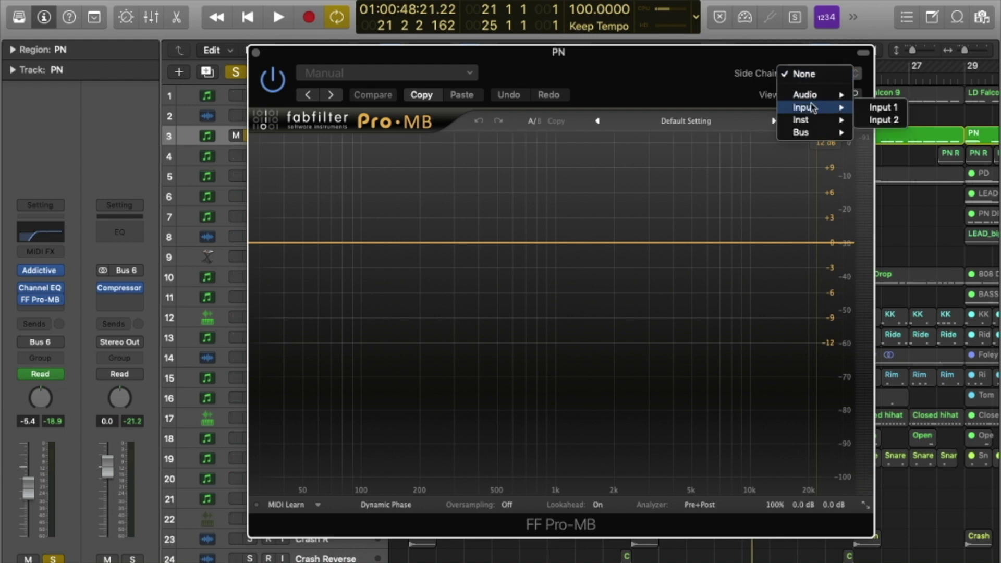
{"action": "mouse_move", "coordinate": [808, 121]}
{"action": "left_click", "coordinate": [893, 258]}
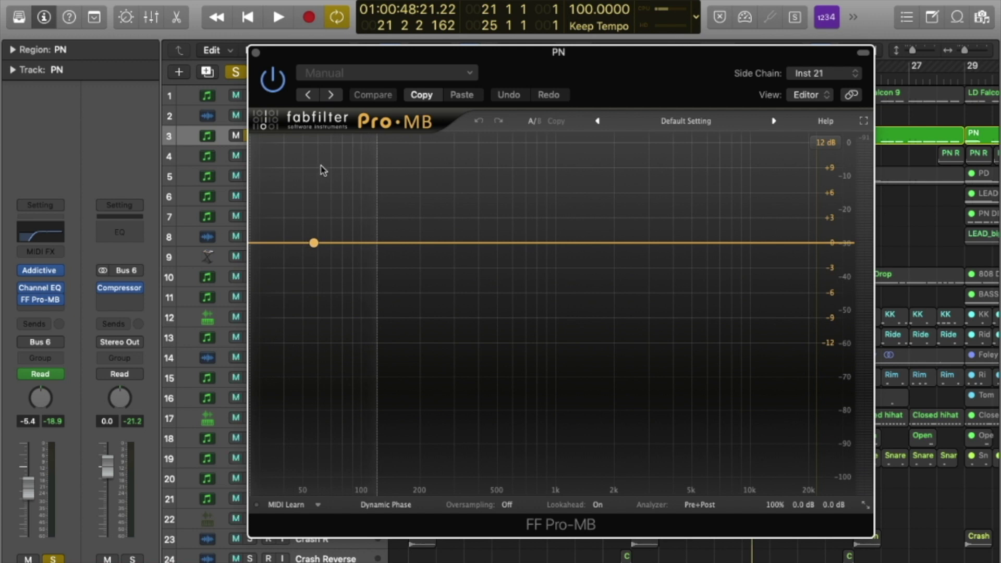
Add a band in Pro-MB and move it to about 289 Hz while the cycle plays.
{"action": "left_click", "coordinate": [323, 171]}
{"action": "mouse_move", "coordinate": [296, 62]}
{"action": "left_mouse_down"}
{"action": "mouse_move", "coordinate": [315, 152]}
{"action": "mouse_move", "coordinate": [302, 78]}
{"action": "left_mouse_up"}
{"action": "key", "text": "space"}
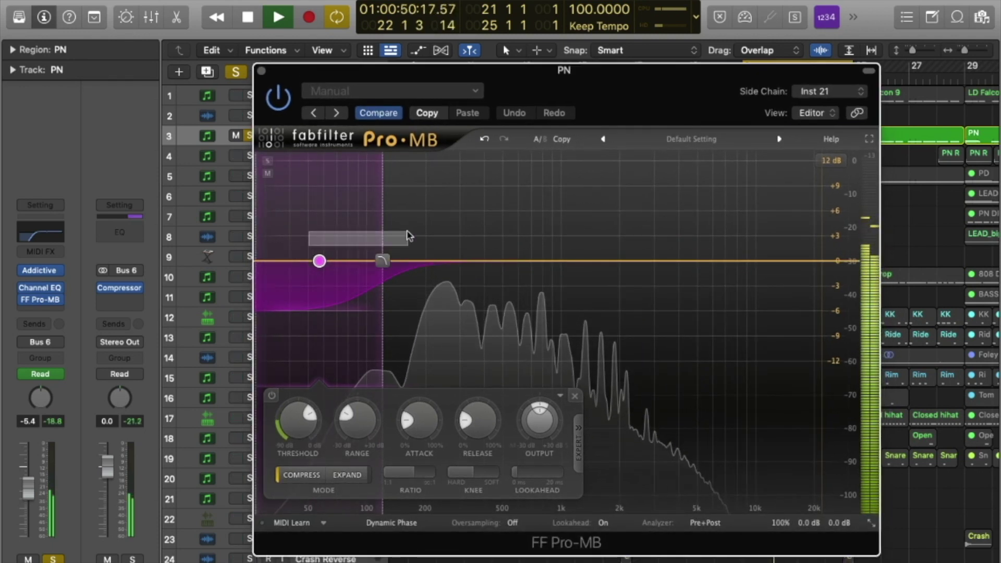
{"action": "left_click_drag", "start_coordinate": [320, 261], "coordinate": [454, 262]}
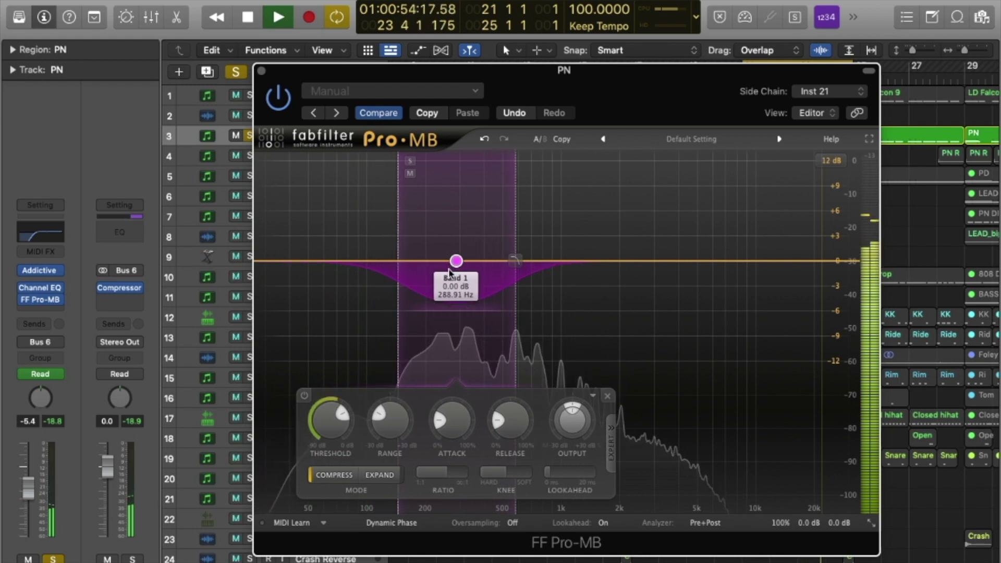
{"action": "key", "text": "space"}
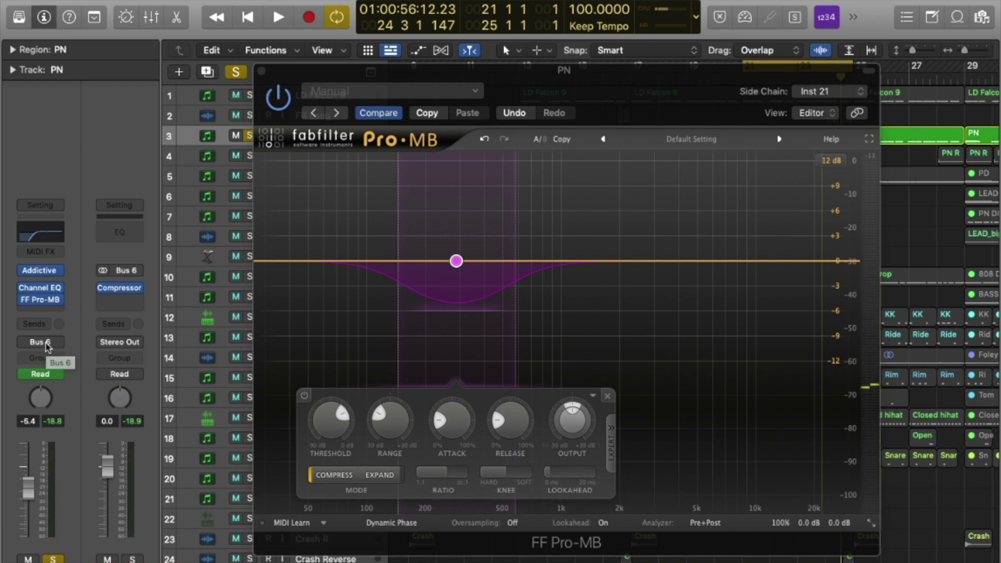
Change the PN channel's output from Bus 6 to Stereo Output.
{"action": "left_click", "coordinate": [47, 346]}
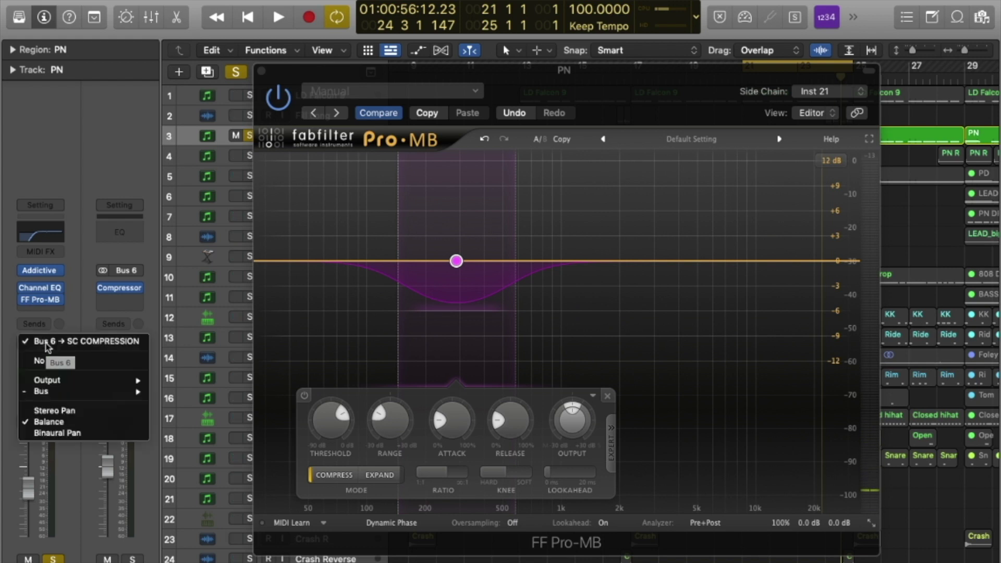
{"action": "mouse_move", "coordinate": [73, 385]}
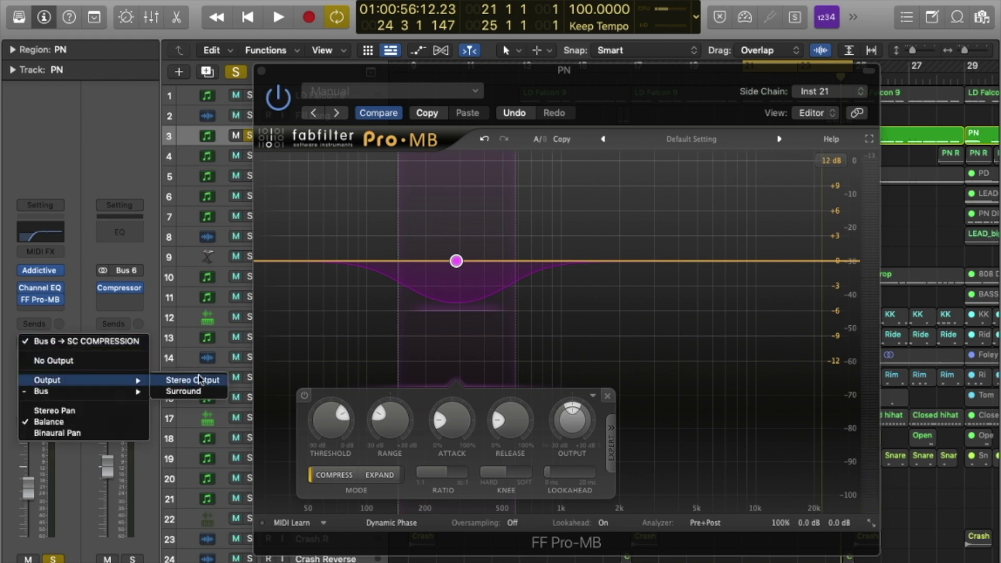
{"action": "left_click", "coordinate": [205, 383]}
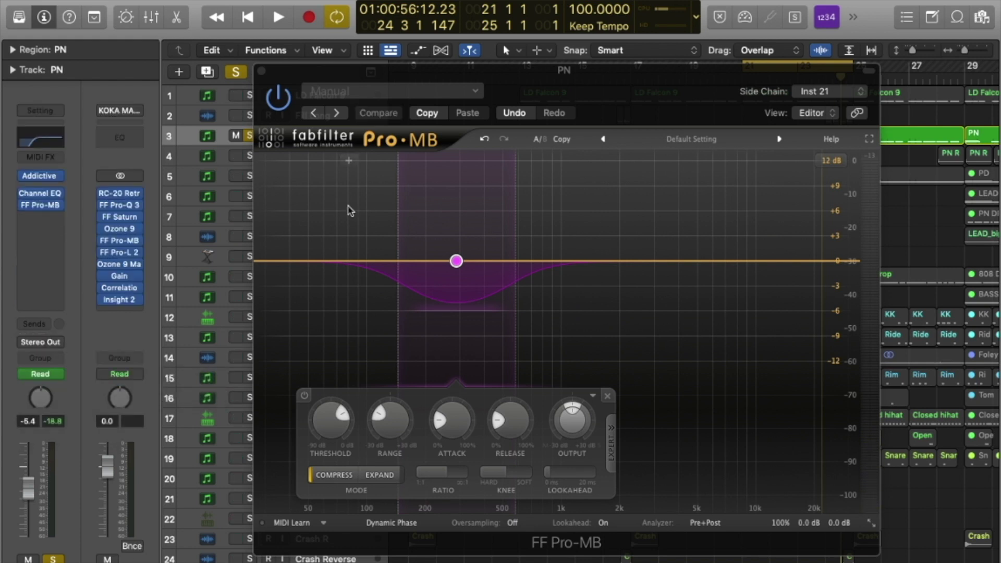
Shift the Pro-MB band slightly higher and raise its low crossover during playback.
{"action": "key", "text": "space"}
{"action": "left_click_drag", "start_coordinate": [521, 230], "coordinate": [533, 83]}
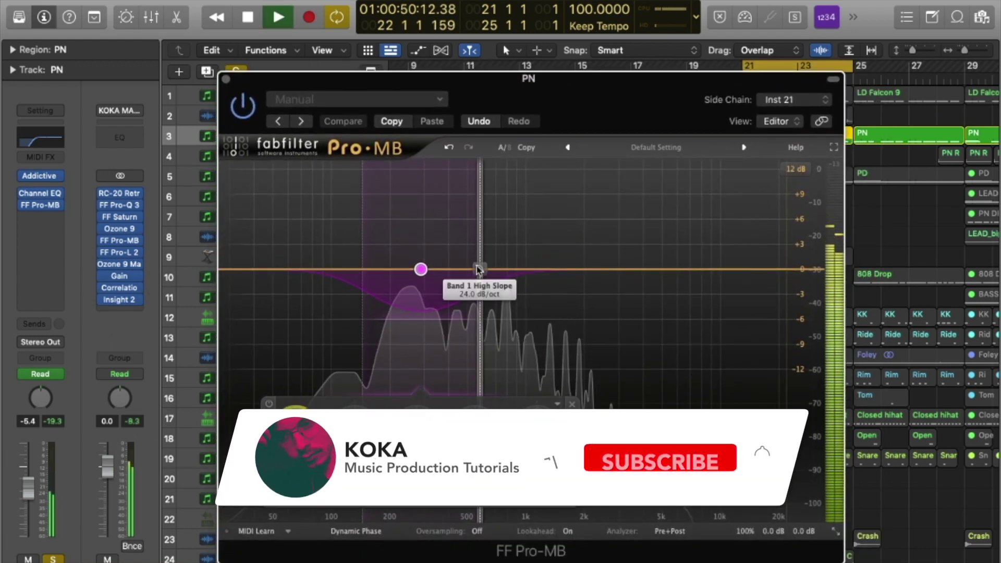
{"action": "left_click_drag", "start_coordinate": [421, 269], "coordinate": [425, 269]}
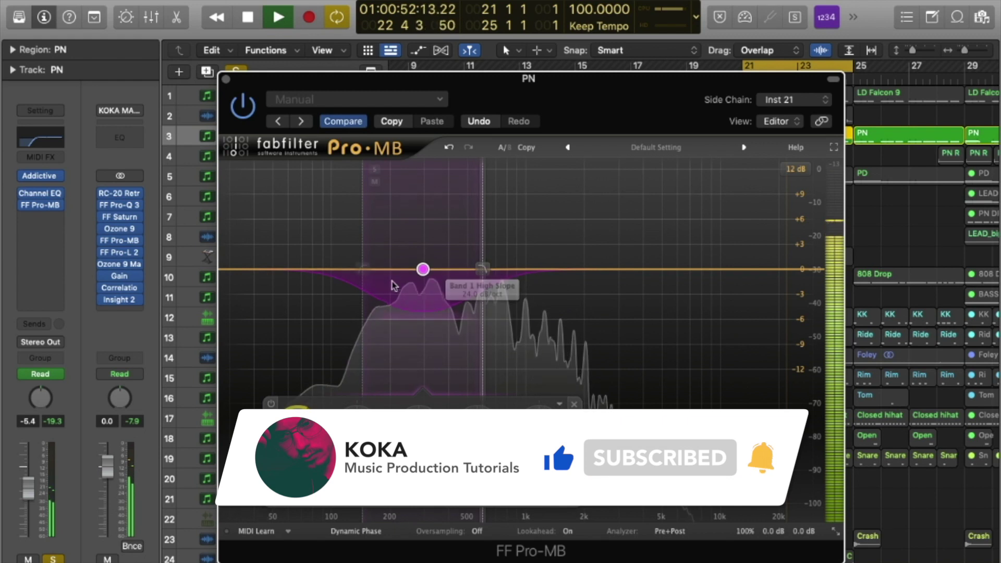
{"action": "left_click_drag", "start_coordinate": [365, 273], "coordinate": [377, 271]}
{"action": "key", "text": "space"}
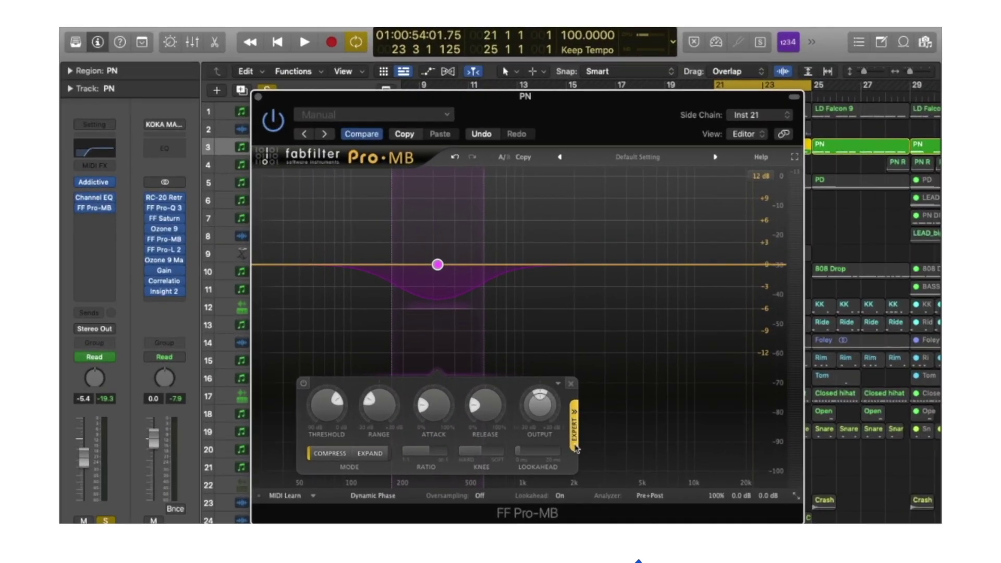
Show the band's expert options, use the external side chain, and lower the threshold.
{"action": "left_click", "coordinate": [542, 344]}
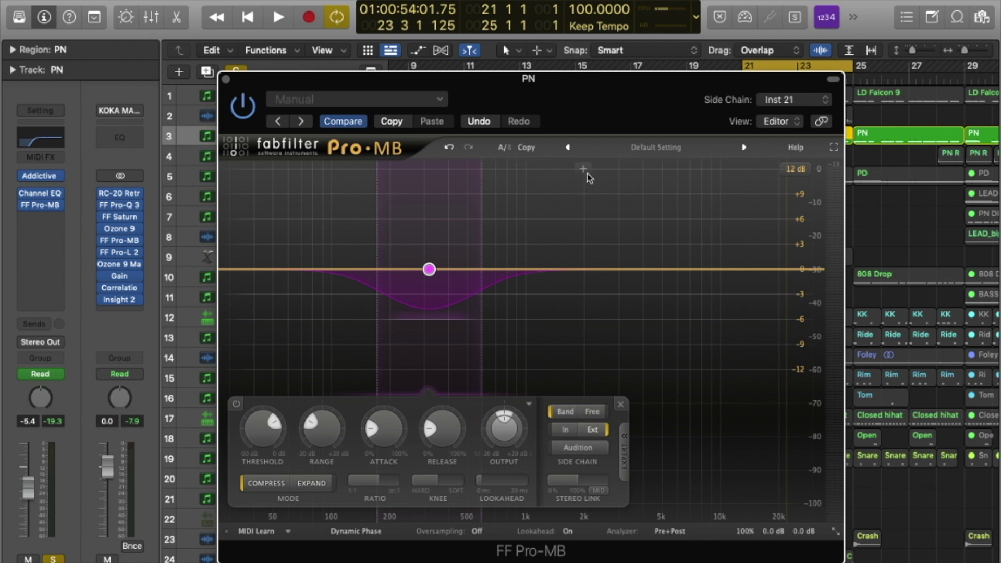
{"action": "left_click_drag", "start_coordinate": [552, 79], "coordinate": [584, 27]}
{"action": "left_click_drag", "start_coordinate": [300, 367], "coordinate": [275, 468]}
{"action": "key", "text": "space"}
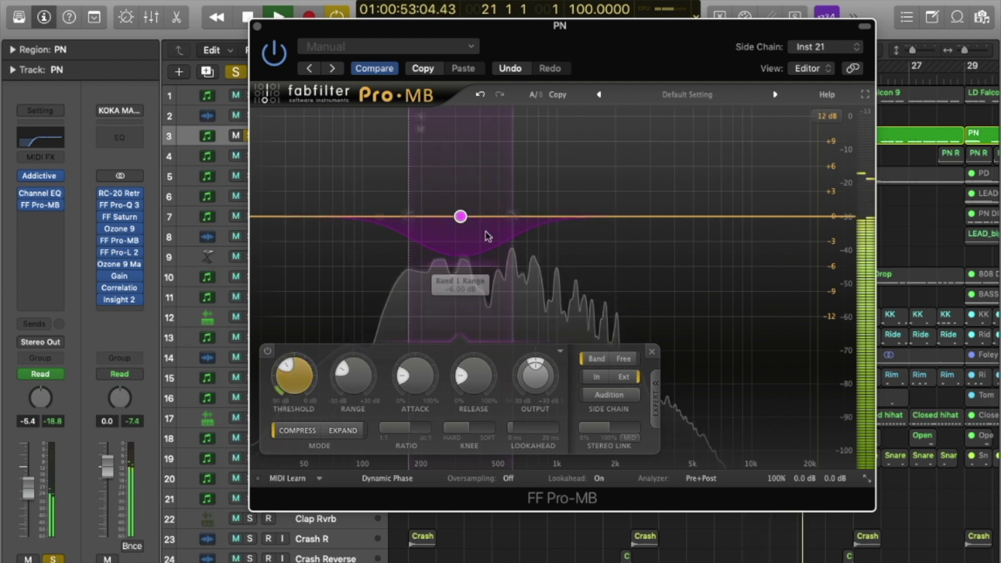
Widen the band across the whole spectrum, with crossovers at 30 Hz and 30000 Hz.
{"action": "mouse_move", "coordinate": [515, 218]}
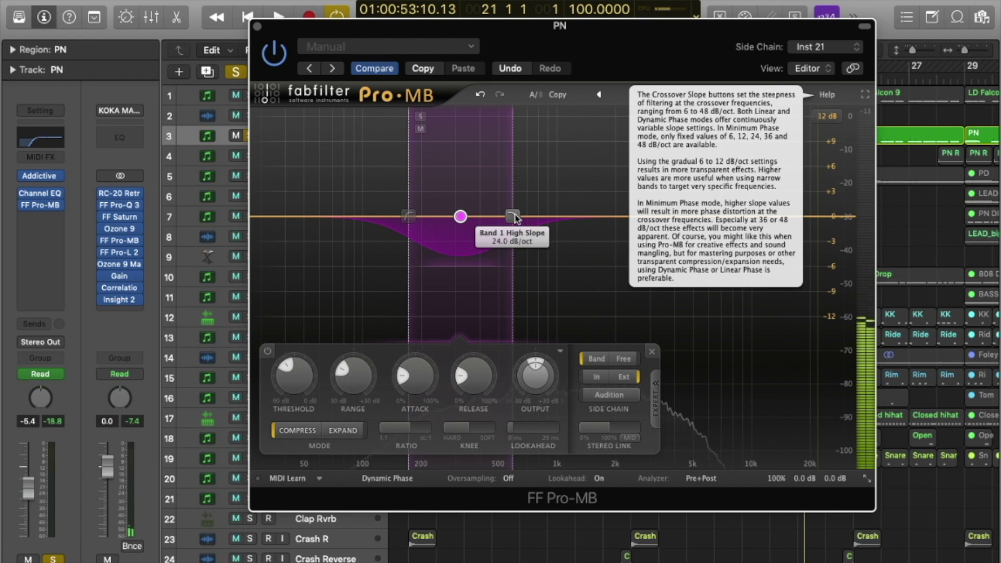
{"action": "left_click_drag", "start_coordinate": [409, 225], "coordinate": [252, 230]}
{"action": "left_click_drag", "start_coordinate": [516, 222], "coordinate": [848, 234]}
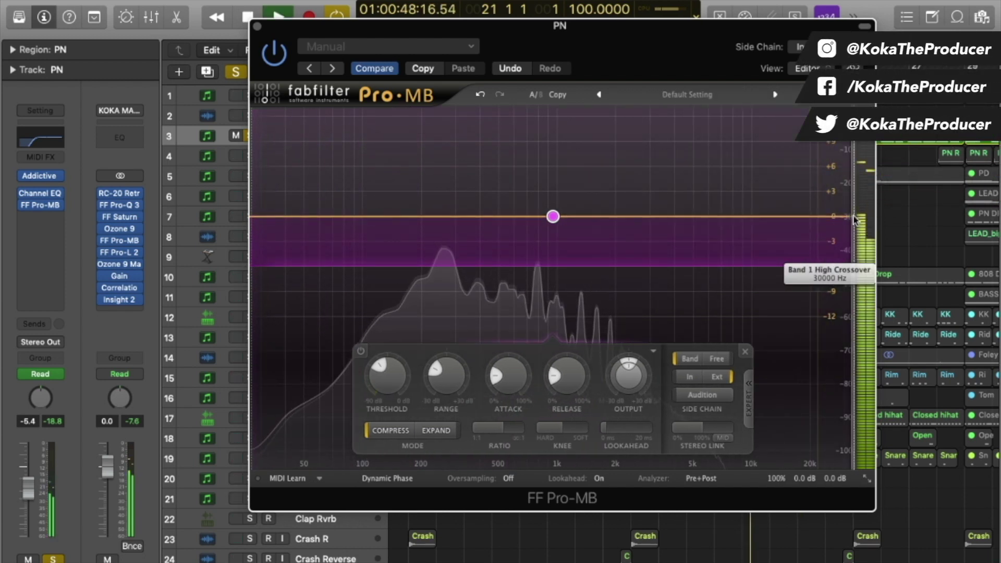
Narrow the band from both sides, centre it at about 343 Hz, and close PN's Pro-MB window.
{"action": "left_click_drag", "start_coordinate": [853, 223], "coordinate": [593, 223]}
{"action": "key", "text": "space"}
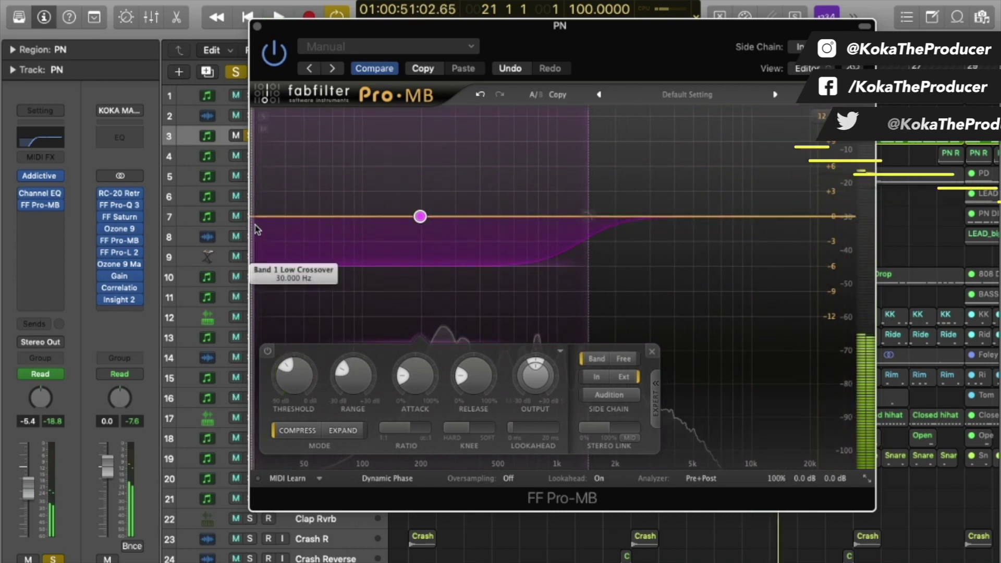
{"action": "left_click_drag", "start_coordinate": [254, 226], "coordinate": [431, 229]}
{"action": "left_click_drag", "start_coordinate": [516, 219], "coordinate": [471, 221]}
{"action": "key", "text": "space"}
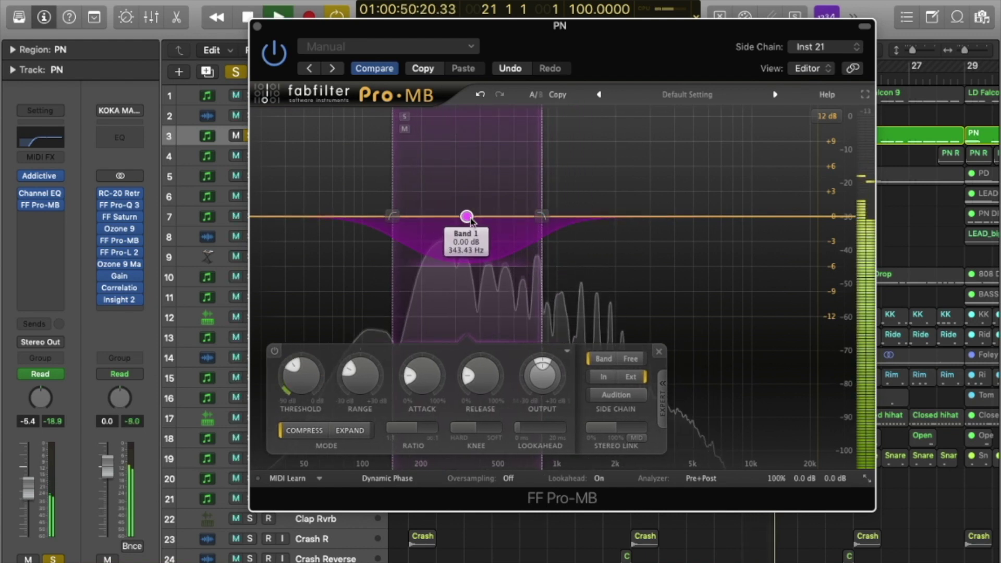
{"action": "left_click", "coordinate": [250, 12]}
{"action": "left_click", "coordinate": [257, 27]}
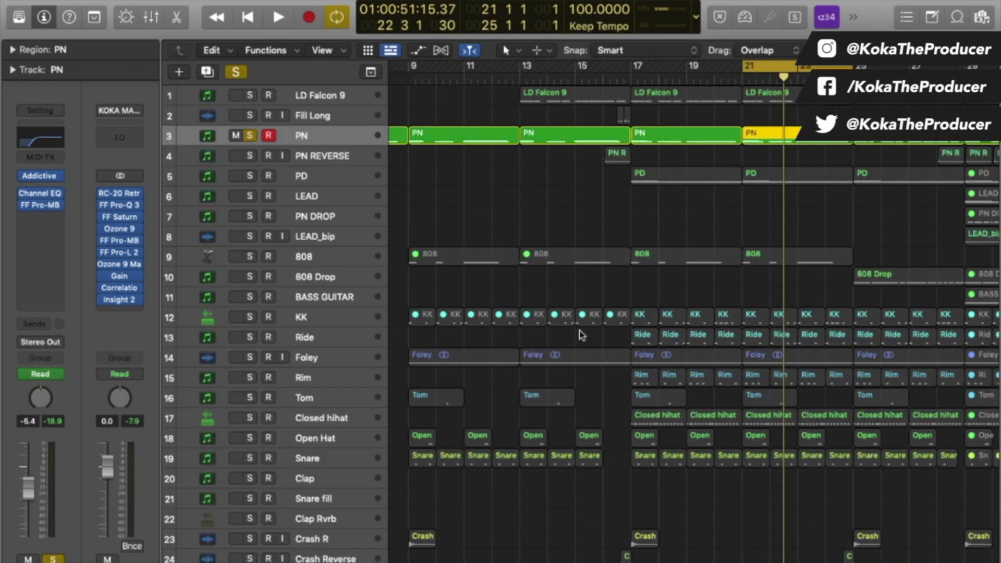
Solo the 808 track instead of PN and insert FF Pro-MB after its last plug-in.
{"action": "left_click", "coordinate": [257, 254]}
{"action": "left_click", "coordinate": [40, 299]}
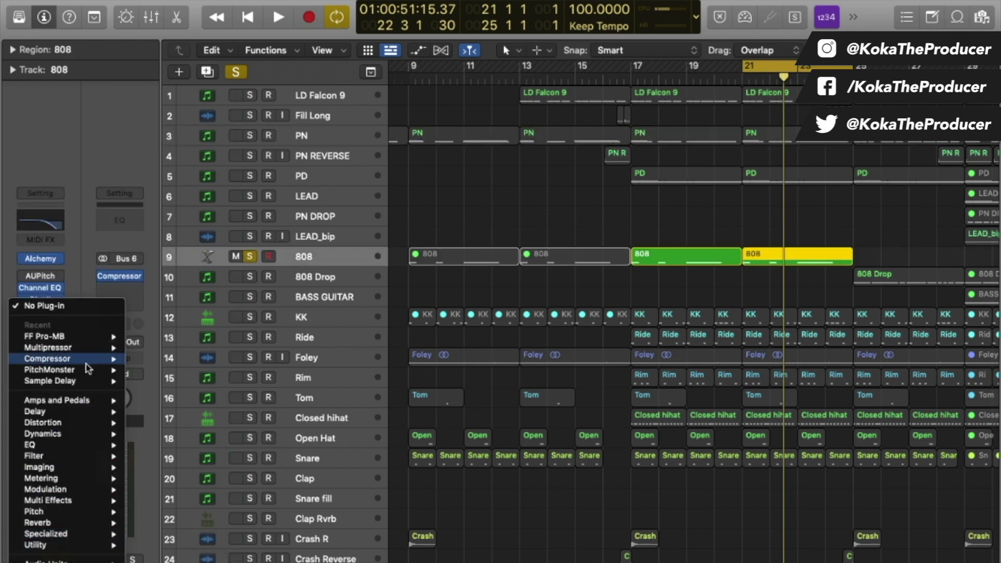
{"action": "mouse_move", "coordinate": [104, 337]}
{"action": "left_click", "coordinate": [157, 336]}
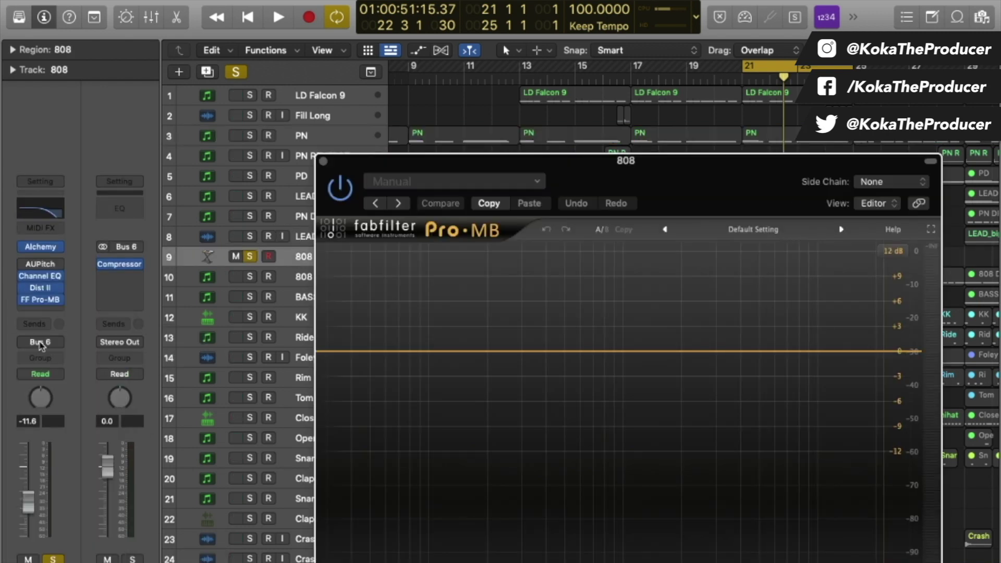
Set the 808 channel's output to Stereo Output and its Pro-MB side chain to Inst 21.
{"action": "left_click", "coordinate": [74, 342]}
{"action": "mouse_move", "coordinate": [105, 381]}
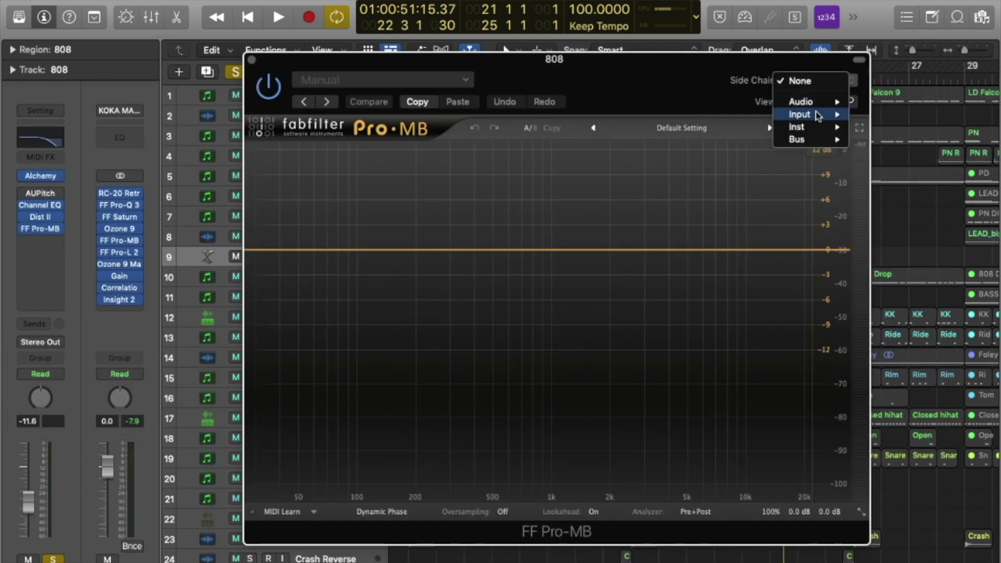
{"action": "left_click", "coordinate": [877, 377]}
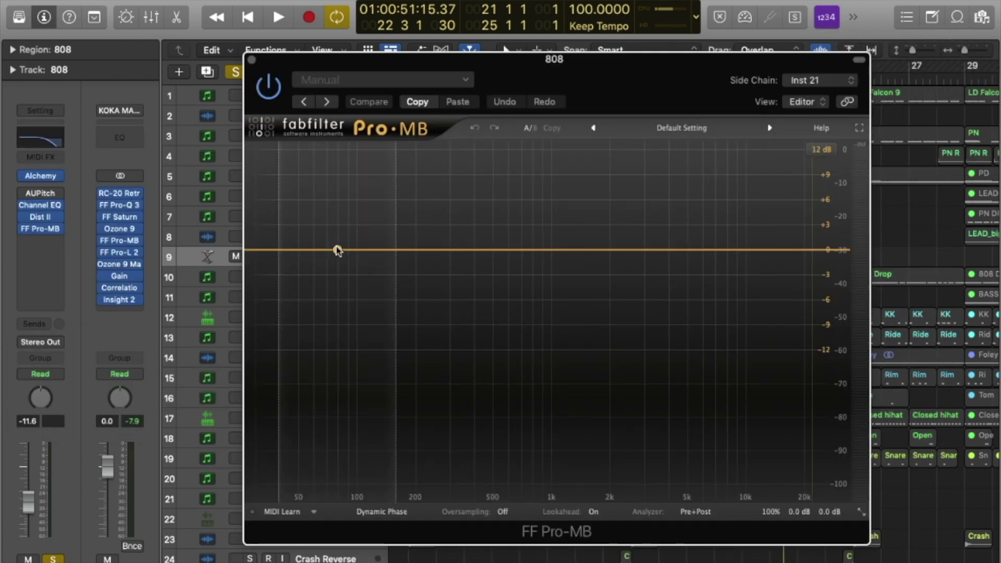
Add a low band at 60 Hz in the 808's Pro-MB and audition it with the cycle.
{"action": "left_click", "coordinate": [338, 251]}
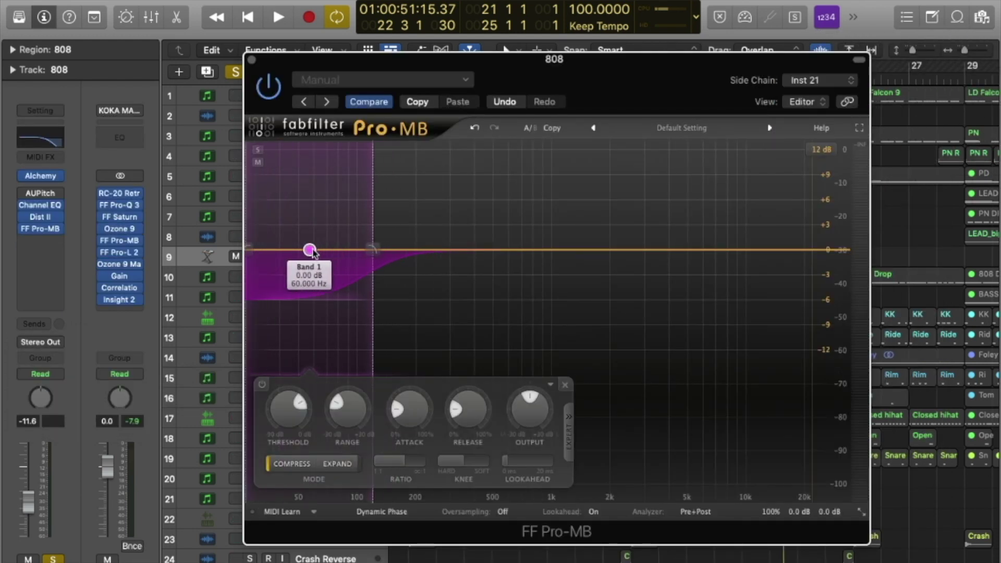
{"action": "key", "text": "space"}
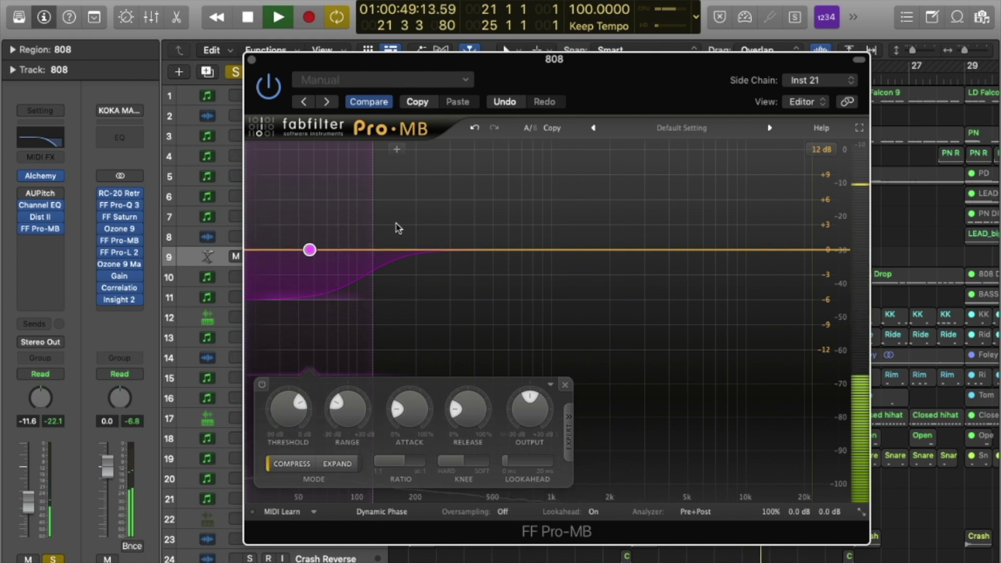
{"action": "key", "text": "space"}
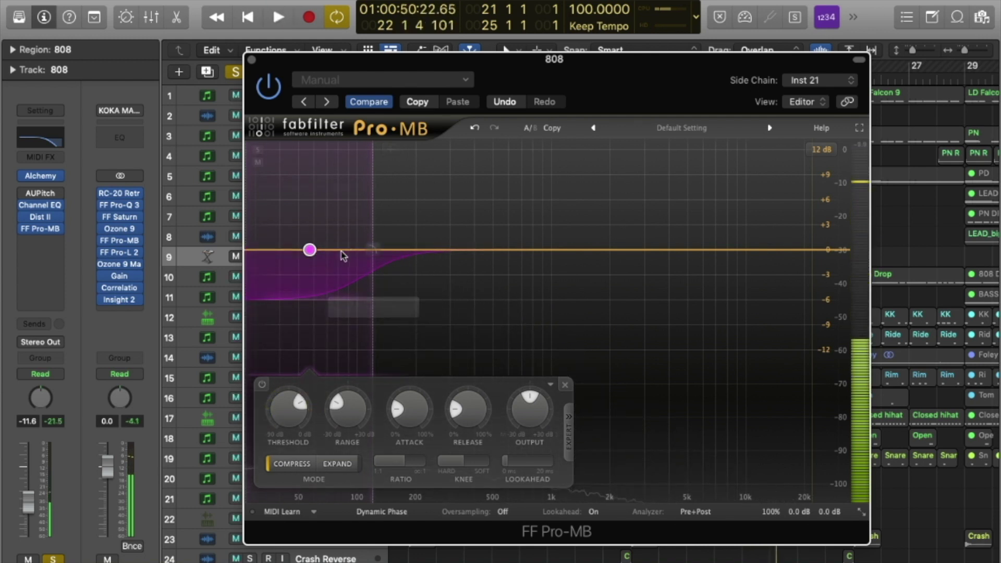
Reveal the low band's side-chain options during playback, try its threshold at about -42.8 dB, raise it back, and close the 808's Pro-MB.
{"action": "mouse_move", "coordinate": [312, 257]}
{"action": "key", "text": "space"}
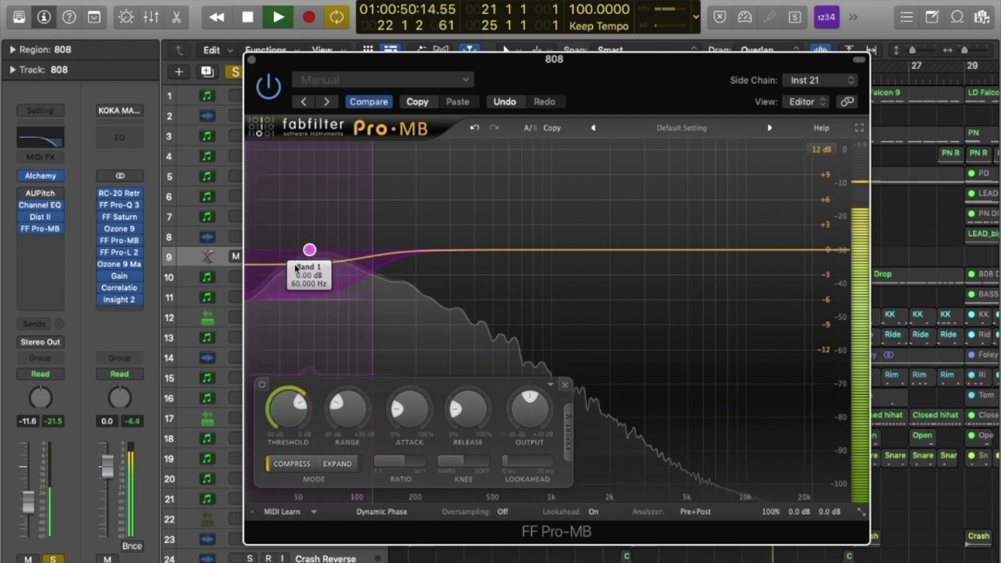
{"action": "left_click", "coordinate": [571, 442]}
{"action": "left_click_drag", "start_coordinate": [275, 414], "coordinate": [272, 484]}
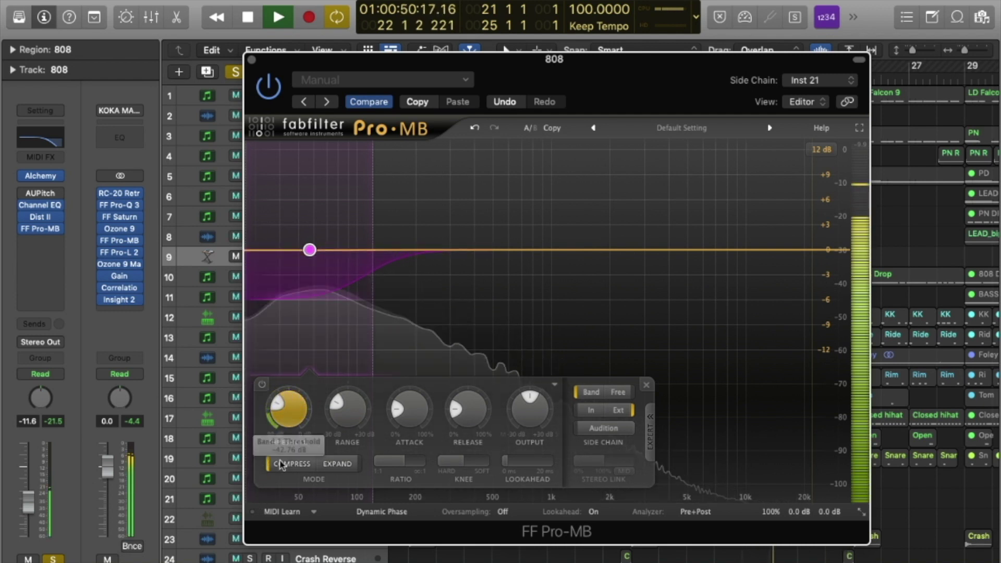
{"action": "left_click_drag", "start_coordinate": [290, 416], "coordinate": [329, 317]}
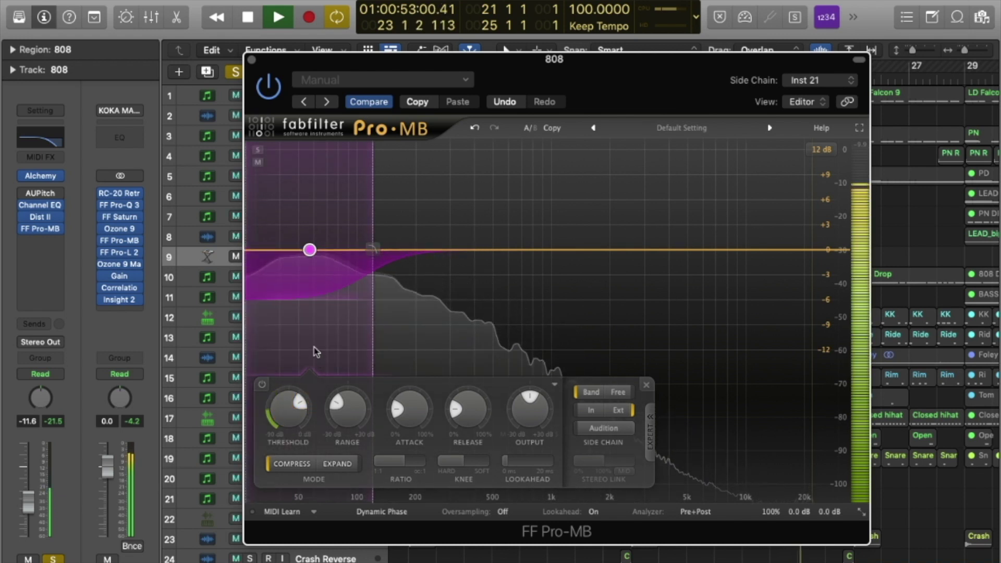
{"action": "key", "text": "space"}
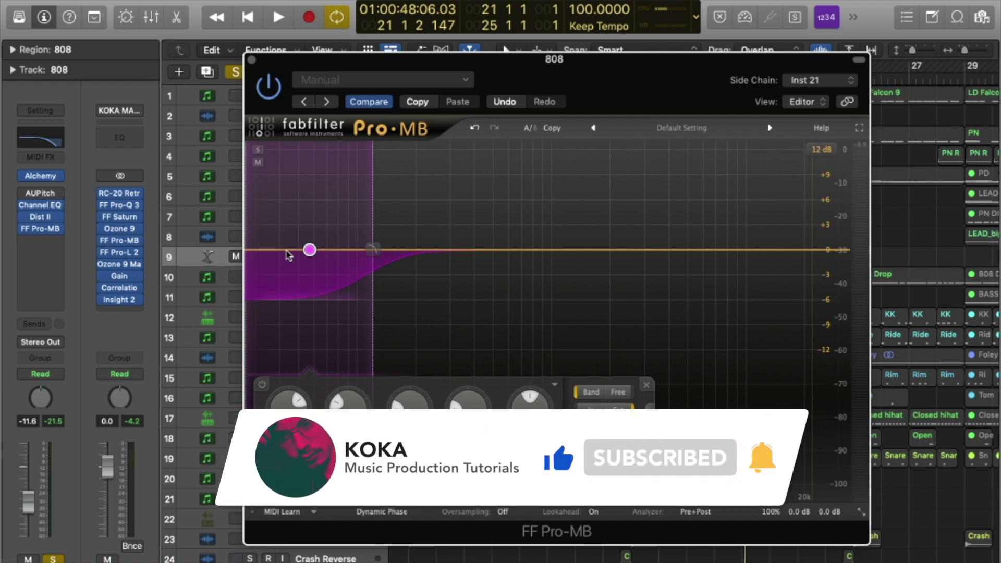
{"action": "left_click", "coordinate": [252, 60]}
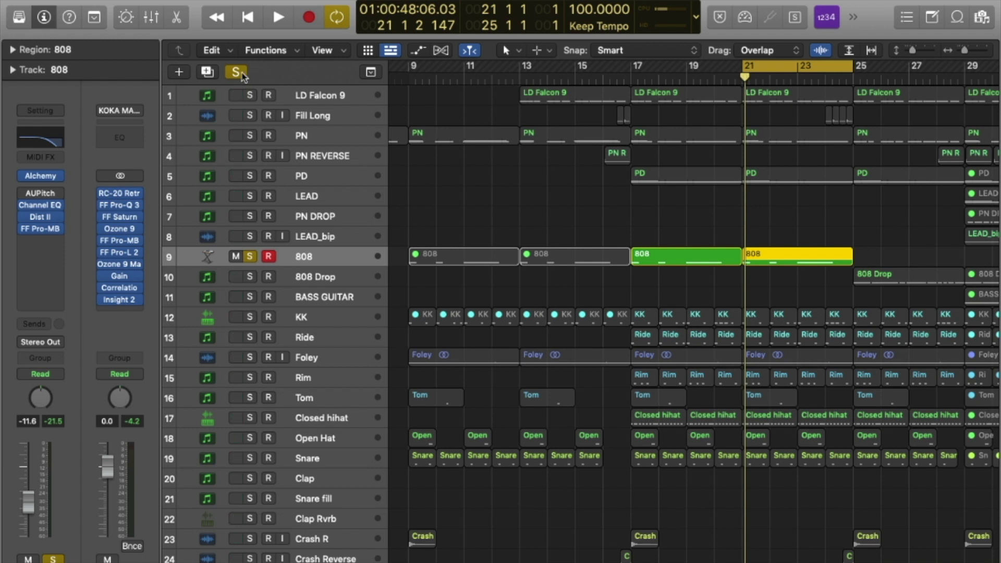
Zoom out the arrangement and examine the mixer's channel outputs from the KK and Ride channels through to the Bus 6 aux.
{"action": "key", "text": "super+Up"}
{"action": "key", "text": "super+Up"}
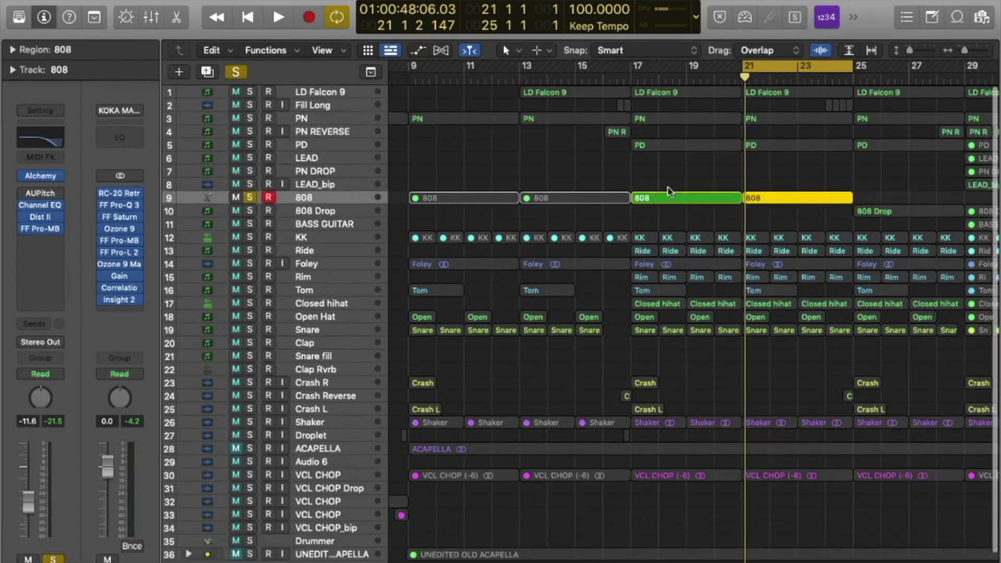
{"action": "key", "text": "super+Left"}
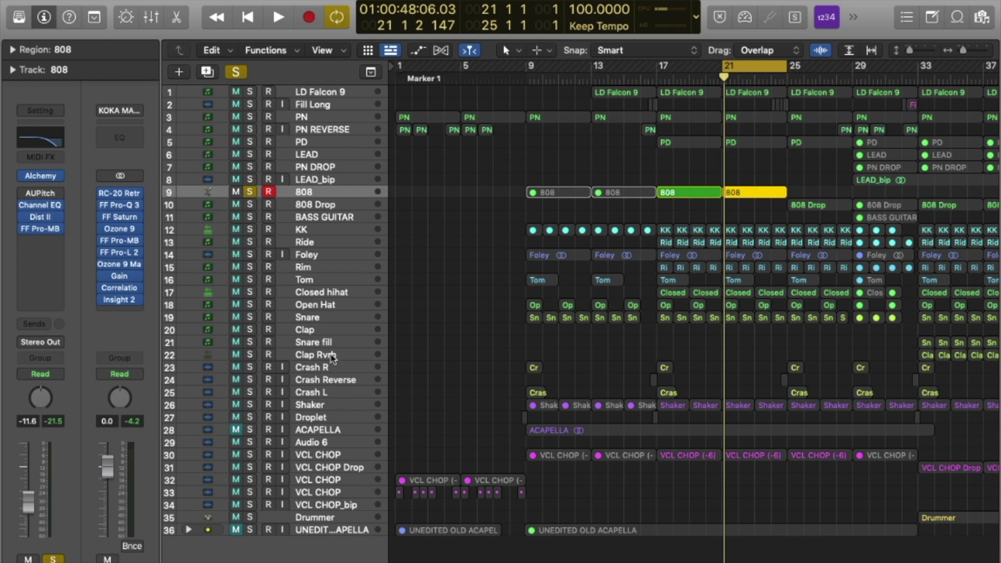
{"action": "key", "text": "x"}
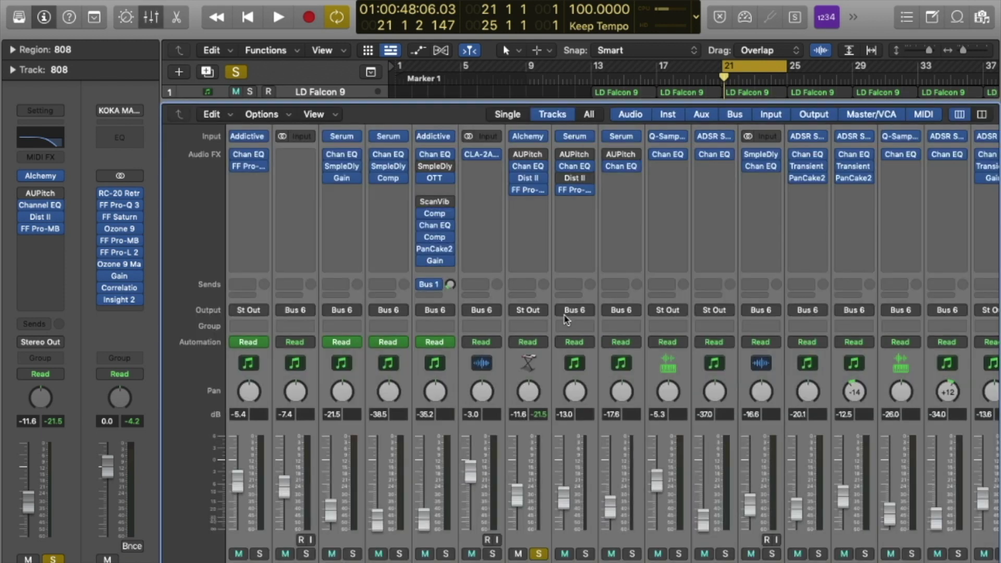
{"action": "scroll", "coordinate": [567, 320], "scroll_direction": "left", "scroll_amount": 3}
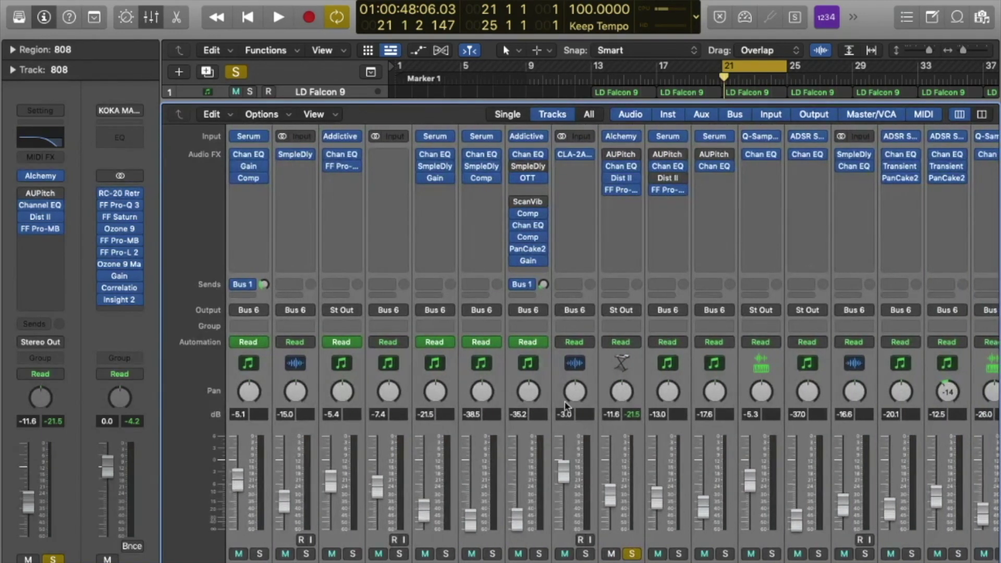
{"action": "scroll", "coordinate": [567, 406], "scroll_direction": "right", "scroll_amount": 2}
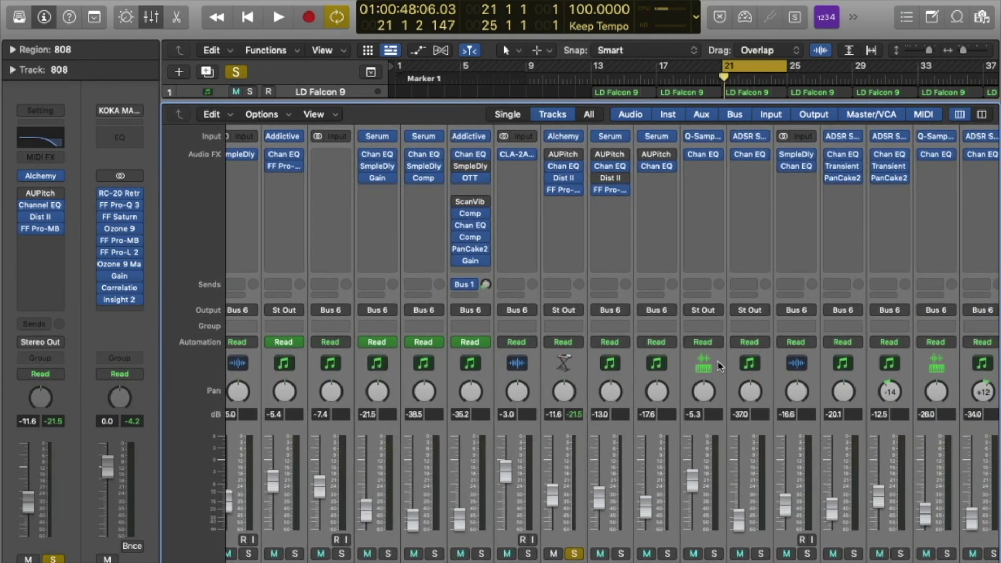
{"action": "left_click", "coordinate": [721, 366]}
{"action": "left_click", "coordinate": [769, 377], "text": "shift"}
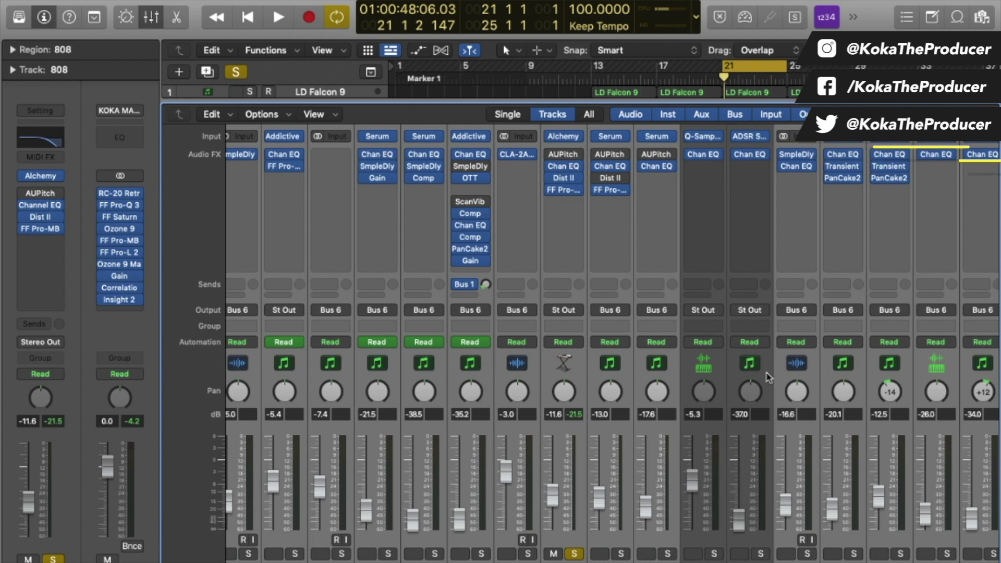
{"action": "scroll", "coordinate": [777, 370], "scroll_direction": "right", "scroll_amount": 3}
{"action": "scroll", "coordinate": [821, 359], "scroll_direction": "right", "scroll_amount": 6}
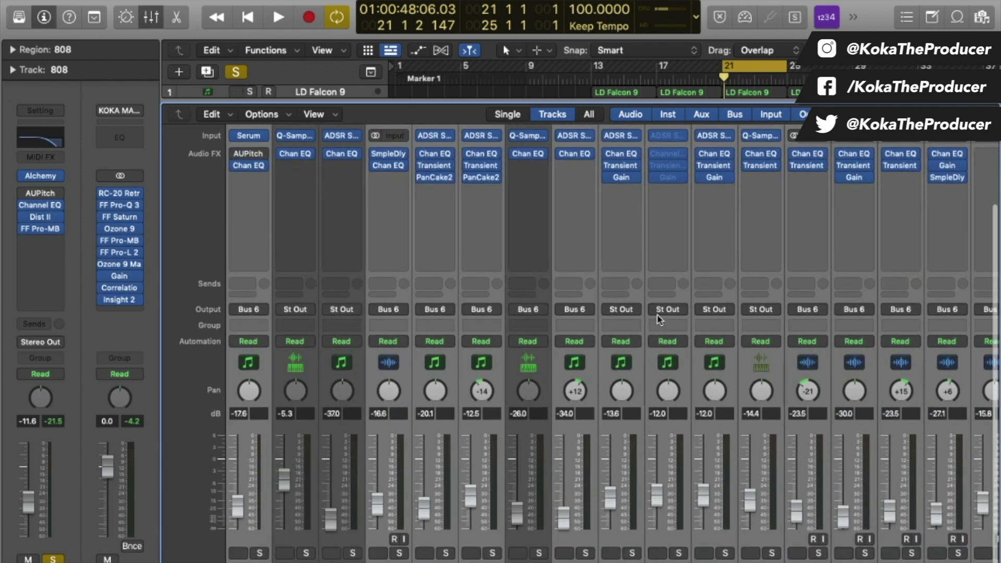
{"action": "scroll", "coordinate": [578, 343], "scroll_direction": "right", "scroll_amount": 10}
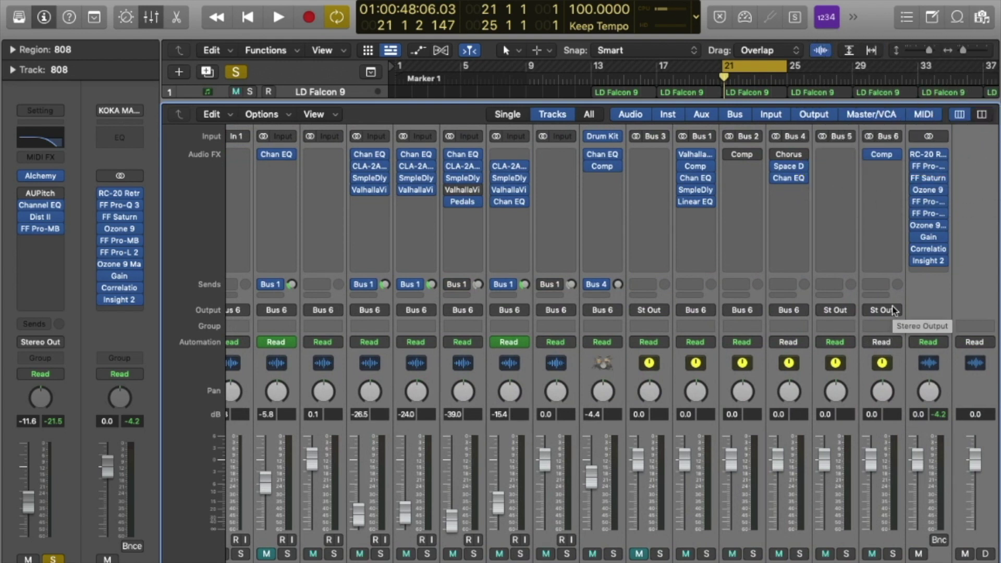
Insert a Compressor in Bus 6's second effect slot and set its side chain to Clap (Inst 10).
{"action": "left_click", "coordinate": [894, 166]}
{"action": "mouse_move", "coordinate": [895, 217]}
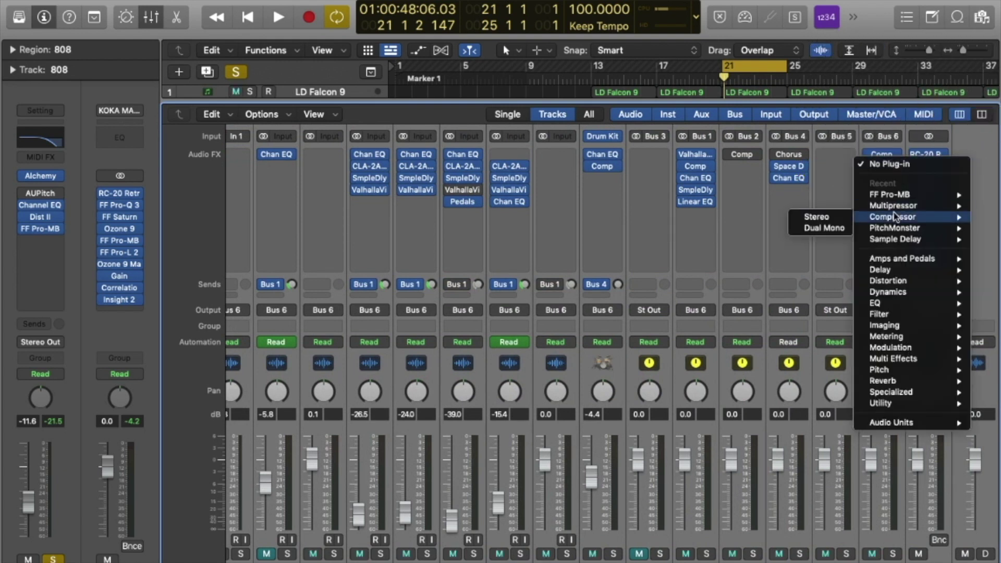
{"action": "left_click", "coordinate": [825, 217]}
{"action": "left_click", "coordinate": [970, 188]}
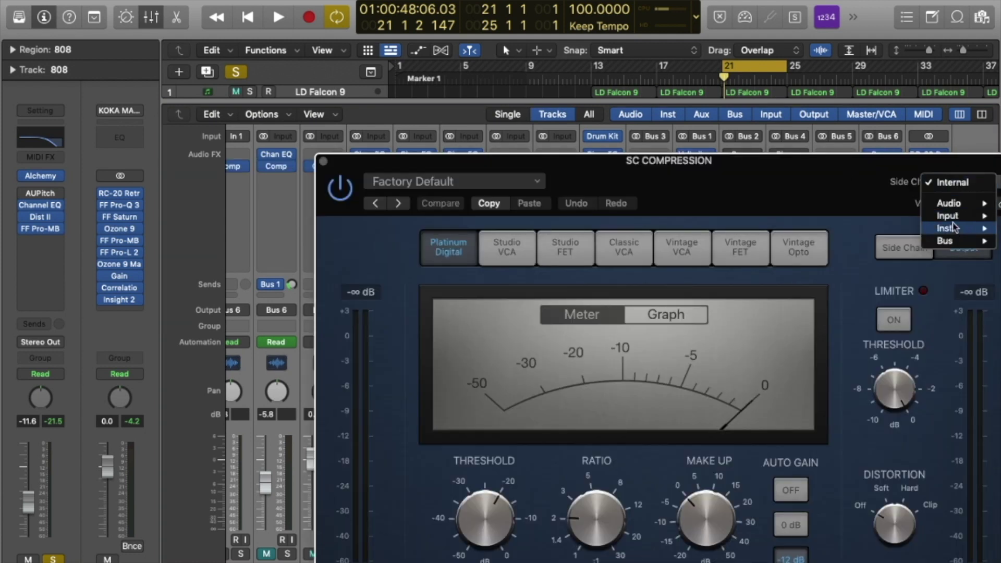
{"action": "mouse_move", "coordinate": [951, 229]}
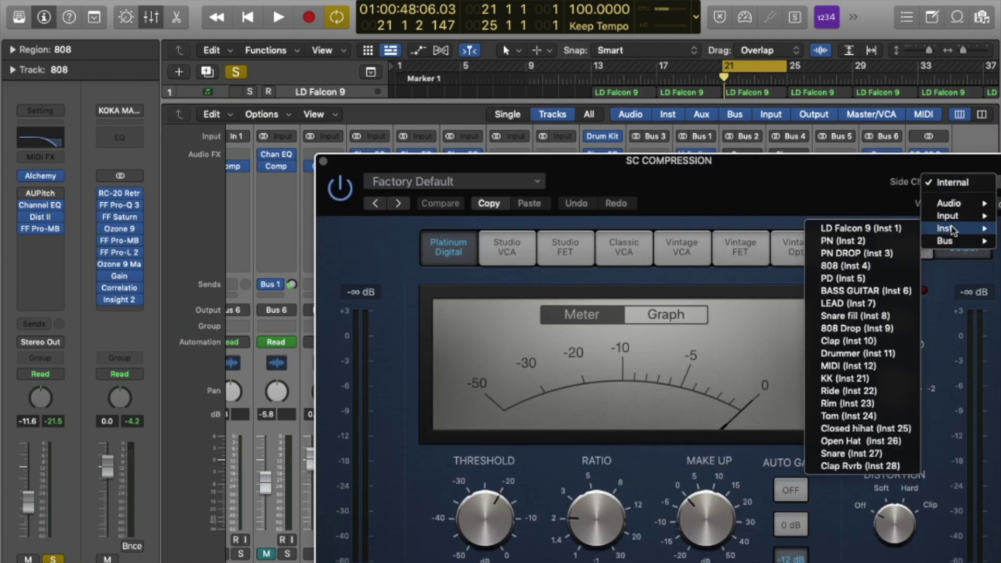
{"action": "left_click", "coordinate": [863, 342]}
Load the KOKA Sidechain setting into Bus 6's new compressor and close its window.
{"action": "left_click", "coordinate": [454, 182]}
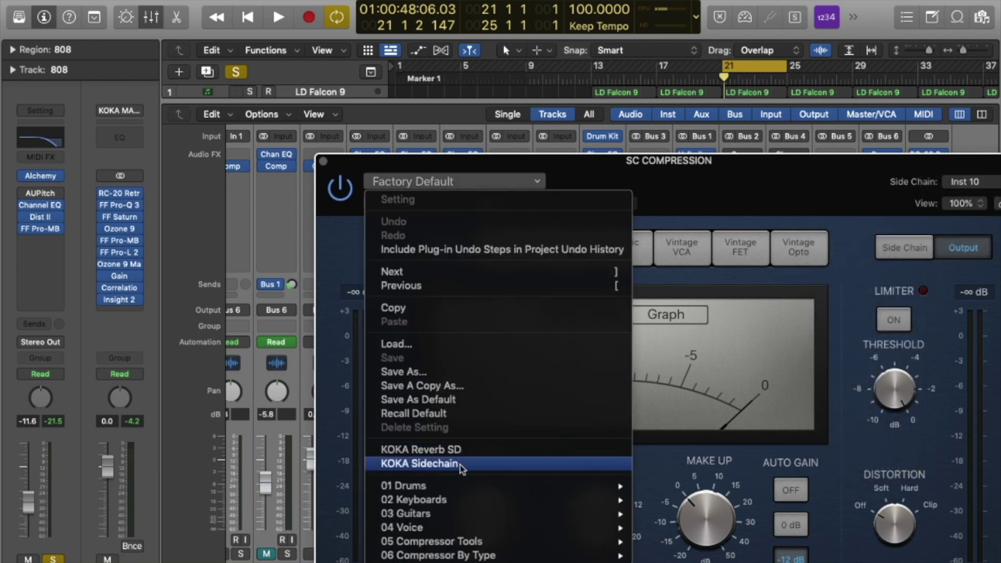
{"action": "left_click", "coordinate": [460, 464]}
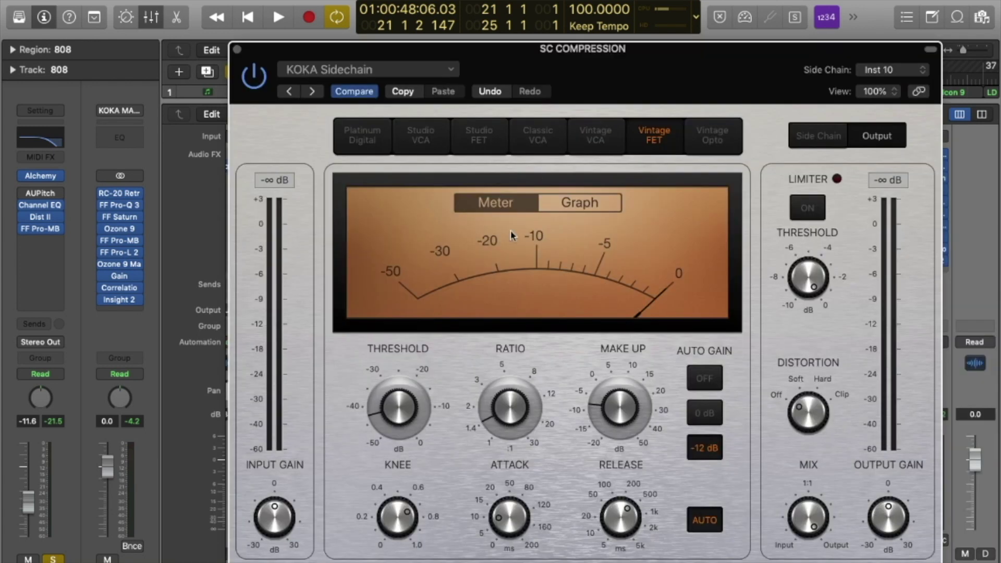
{"action": "left_click", "coordinate": [236, 49]}
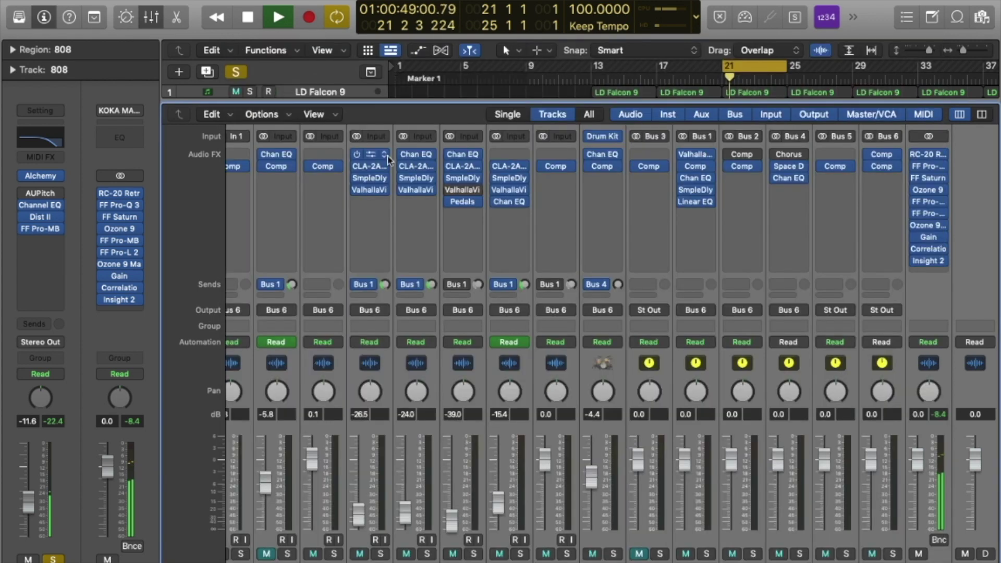
Review the side chain and settings of both Bus 6 compressors, then close their windows and the mixer.
{"action": "key", "text": "x"}
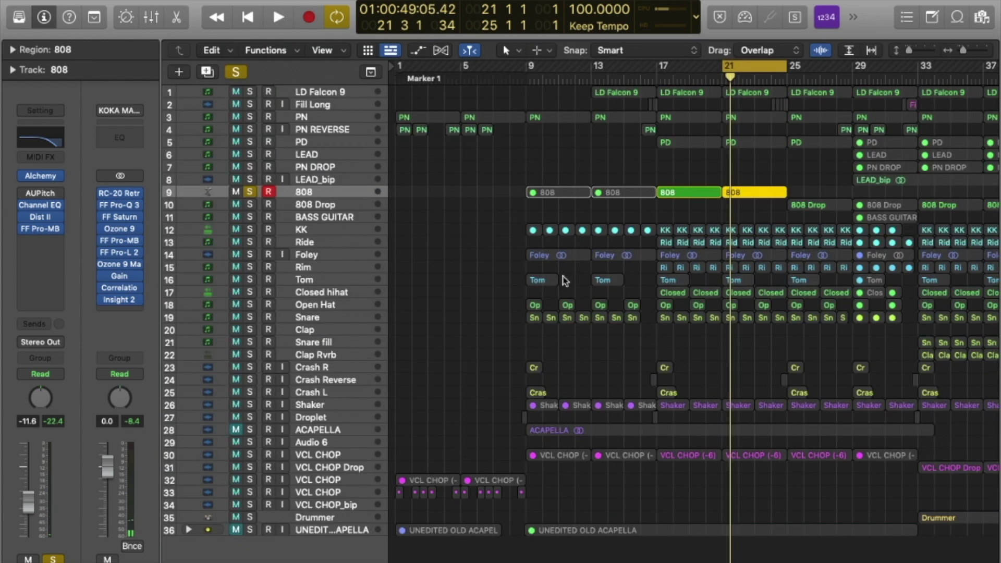
{"action": "key", "text": "x"}
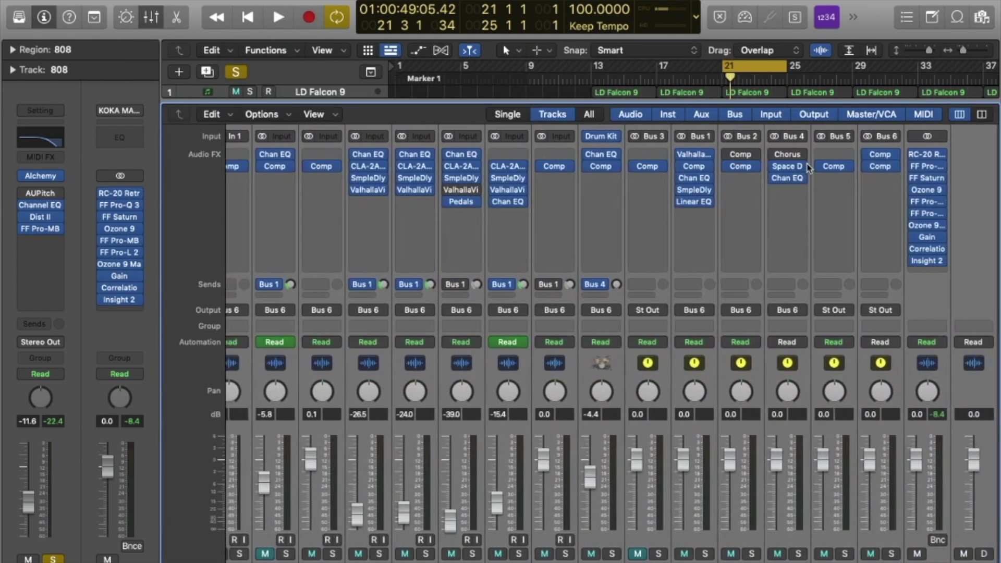
{"action": "left_click", "coordinate": [833, 166]}
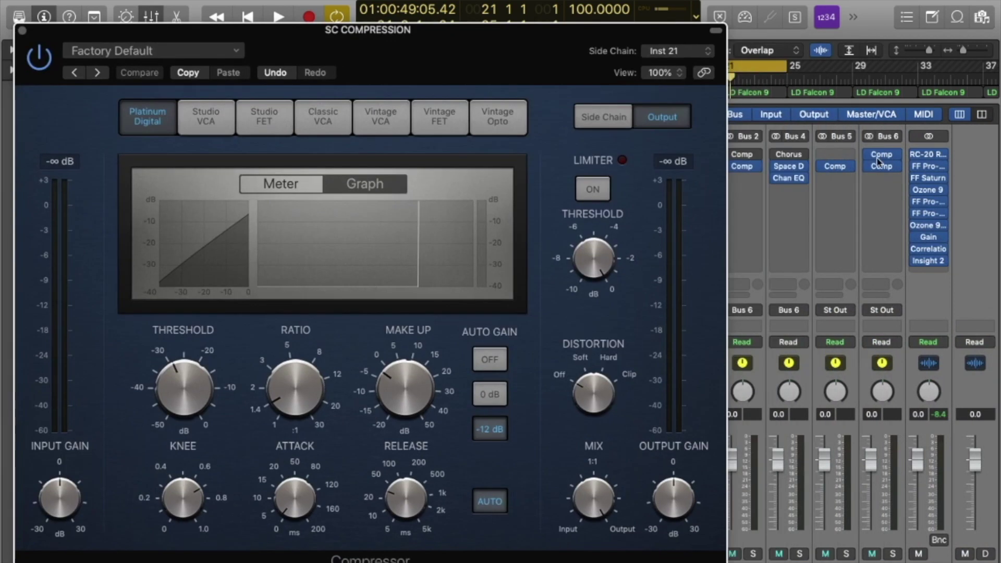
{"action": "left_click", "coordinate": [882, 168]}
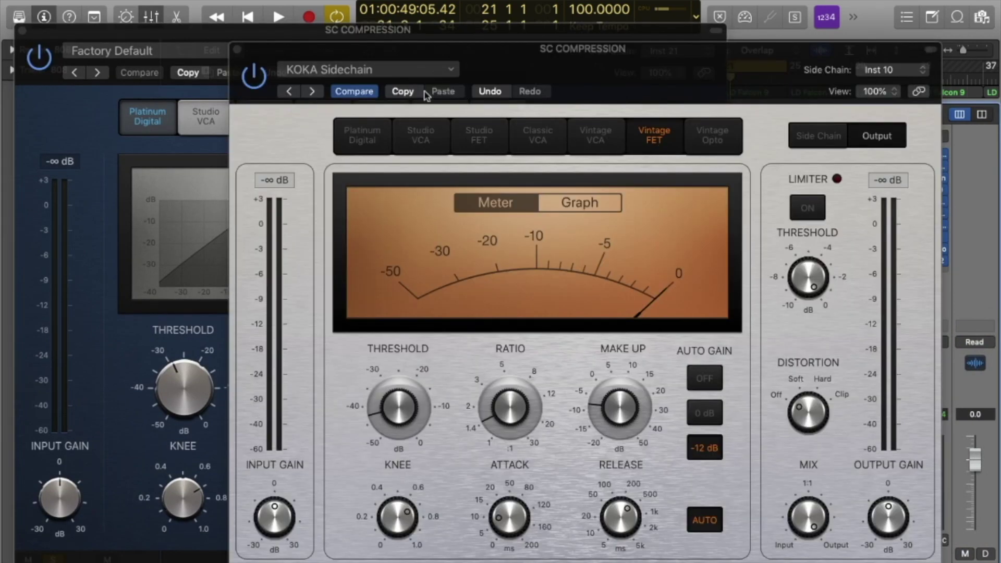
{"action": "left_click", "coordinate": [237, 50]}
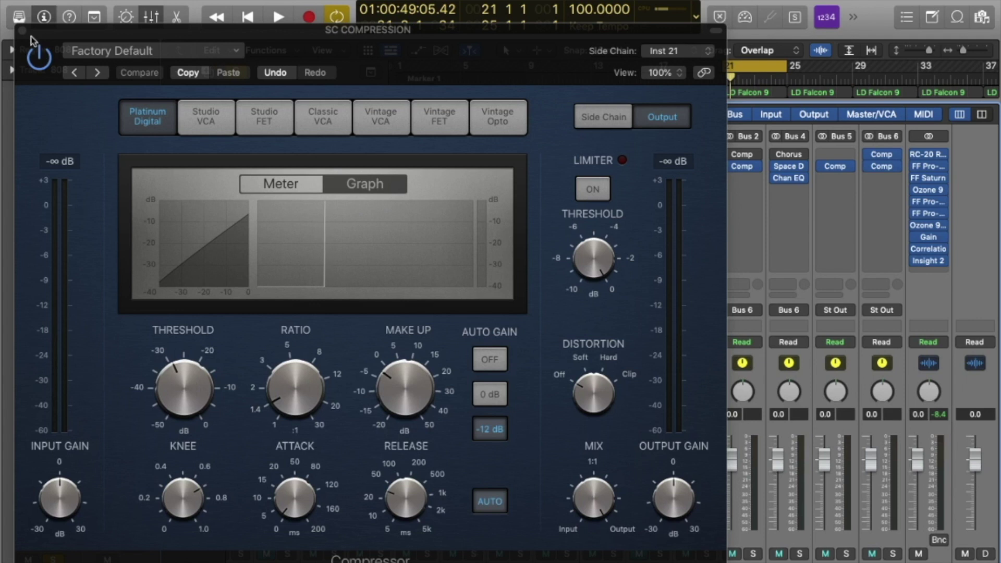
{"action": "left_click", "coordinate": [23, 31]}
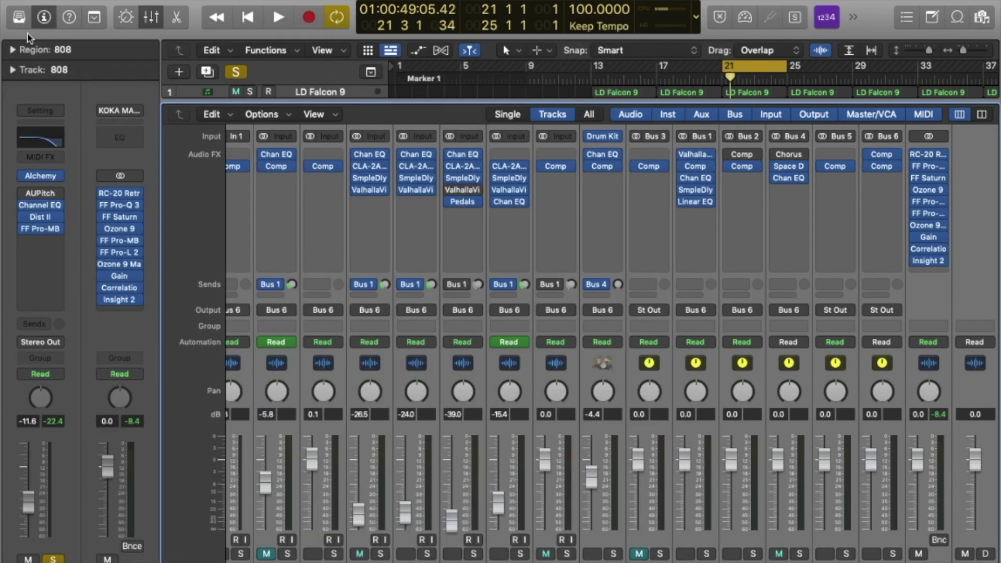
{"action": "key", "text": "x"}
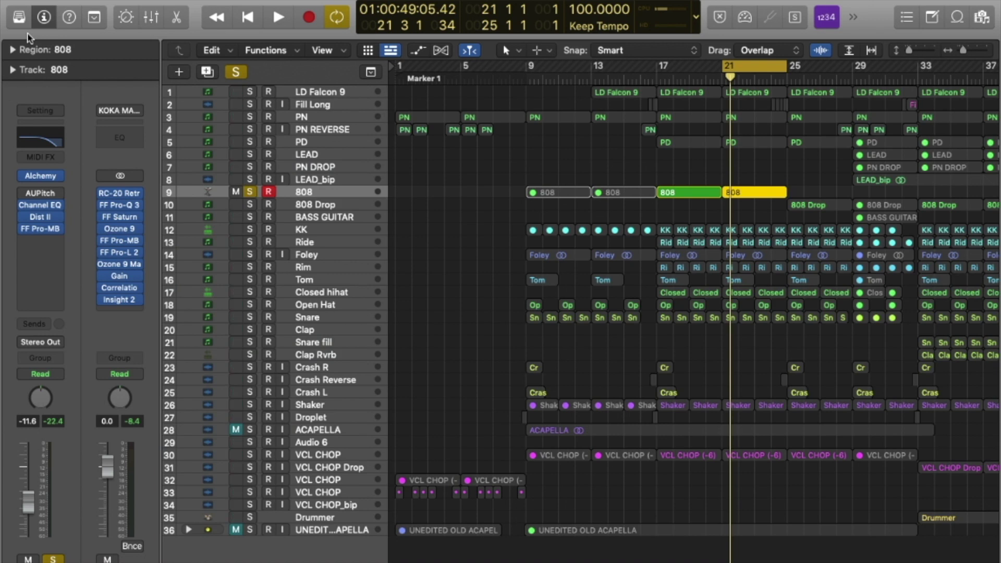
Turn off solo, play the full mix, and monitor Bus 6's second compressor in its Graph view before closing it.
{"action": "left_click", "coordinate": [236, 72]}
{"action": "key", "text": "space"}
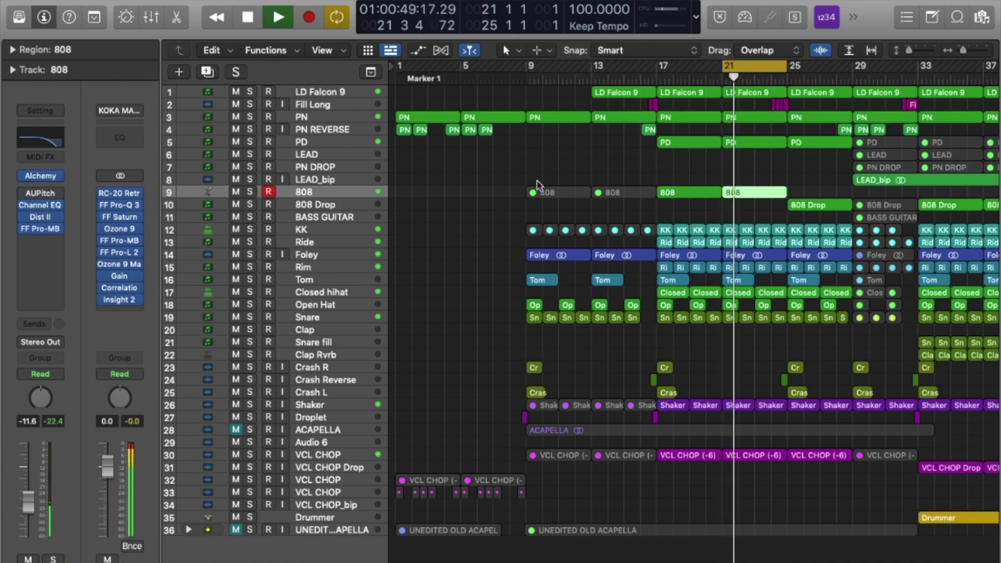
{"action": "key", "text": "x"}
{"action": "scroll", "coordinate": [755, 228], "scroll_direction": "right", "scroll_amount": 15}
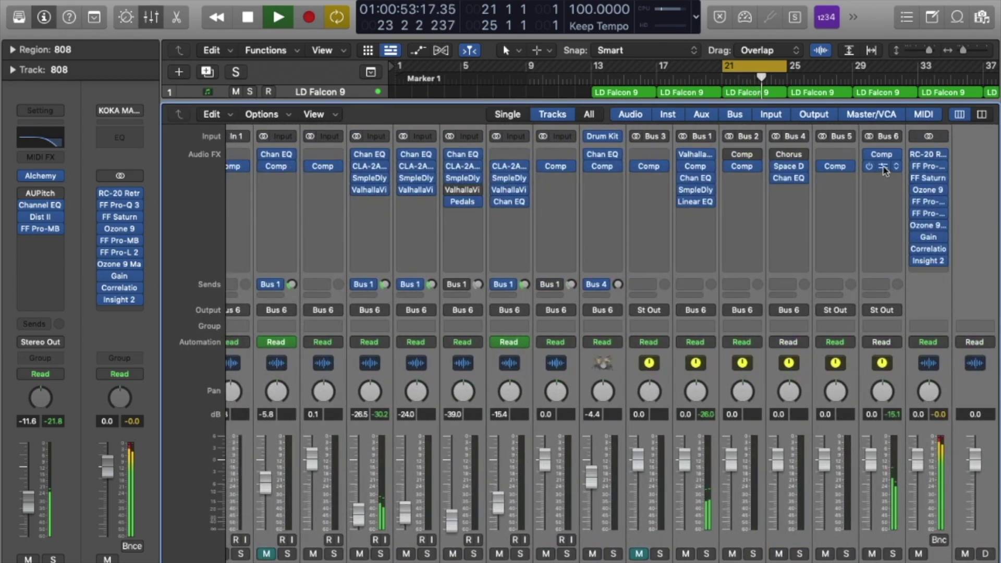
{"action": "left_click", "coordinate": [884, 168]}
{"action": "left_click", "coordinate": [587, 210]}
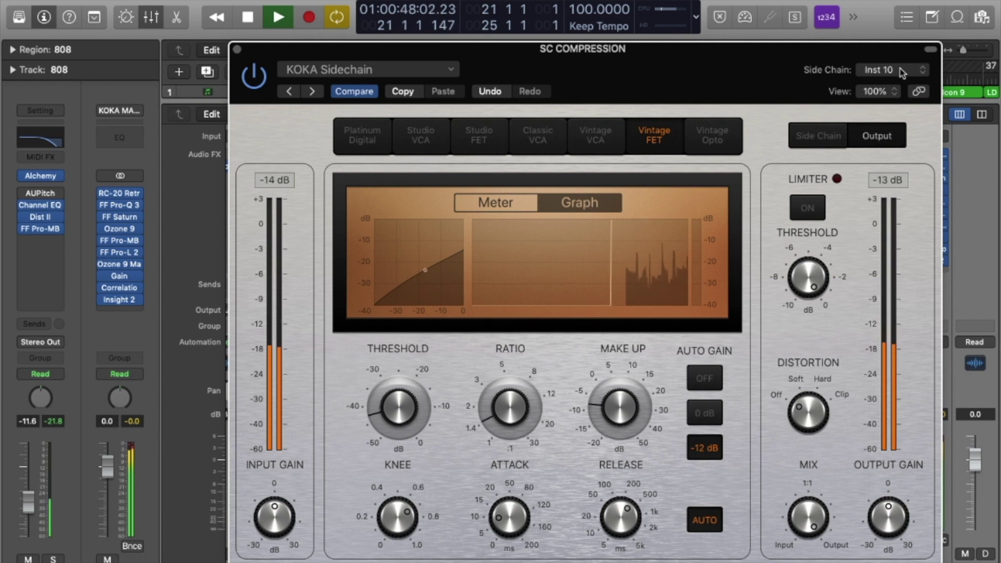
{"action": "key", "text": "x"}
{"action": "key", "text": "space"}
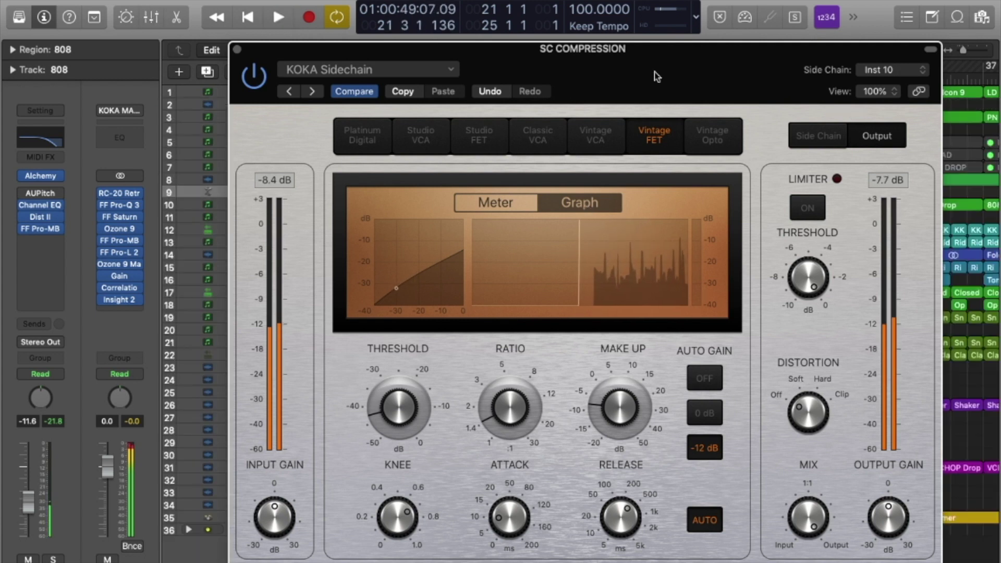
{"action": "left_click", "coordinate": [239, 50]}
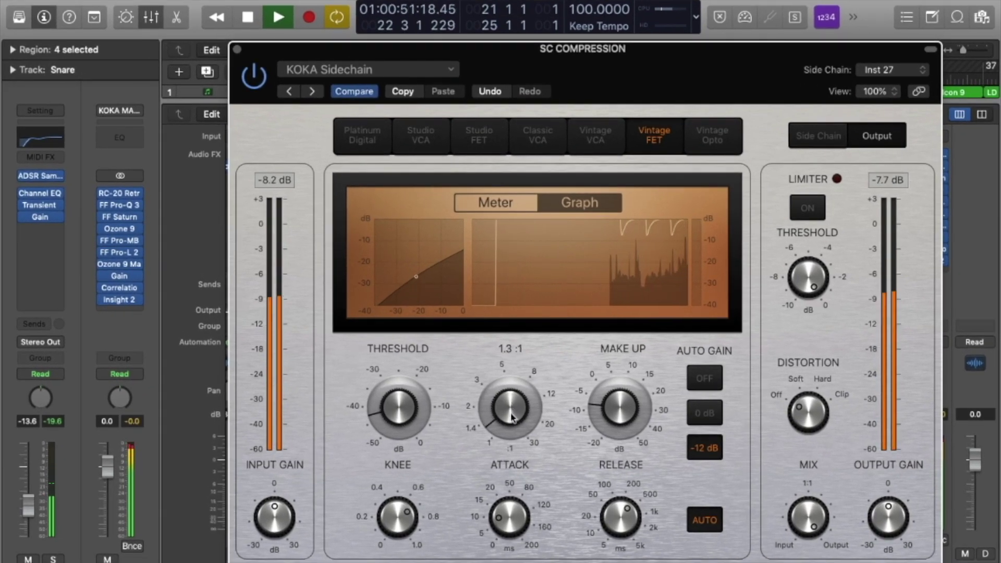
Set the threshold of Bus 6's second compressor to -34 dB during playback and close its window.
{"action": "left_click_drag", "start_coordinate": [392, 397], "coordinate": [393, 381]}
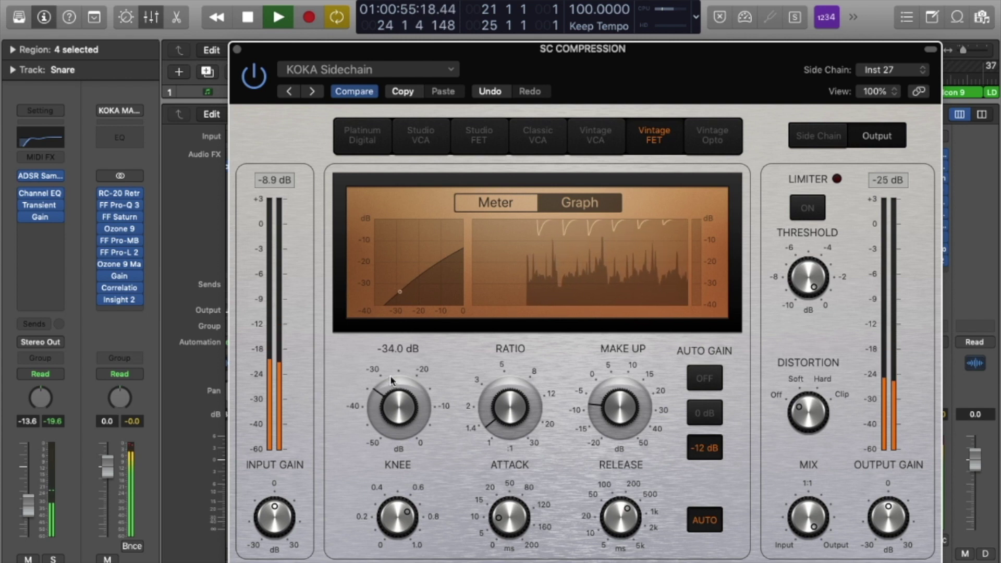
{"action": "left_click_drag", "start_coordinate": [609, 447], "coordinate": [614, 421]}
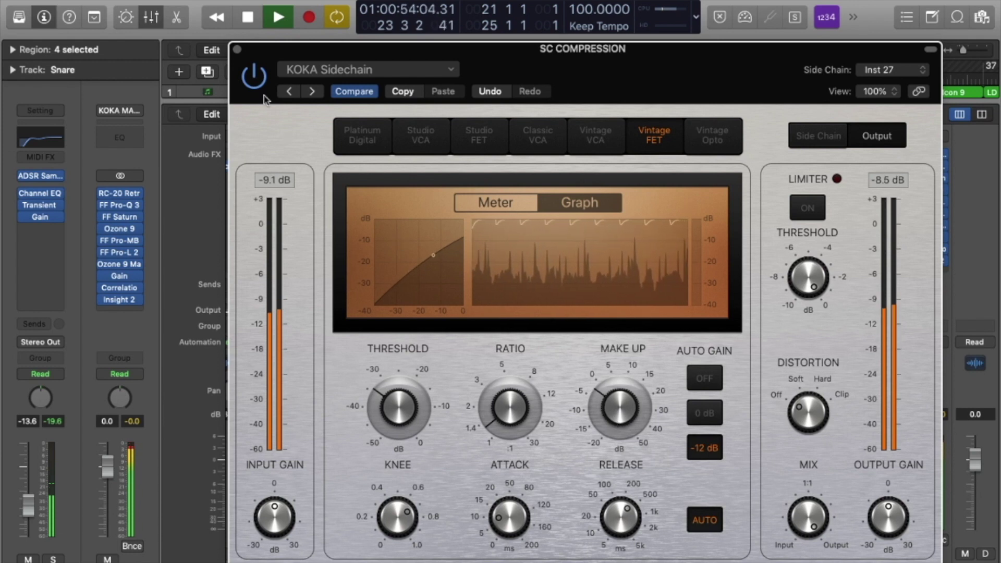
{"action": "left_click", "coordinate": [237, 50]}
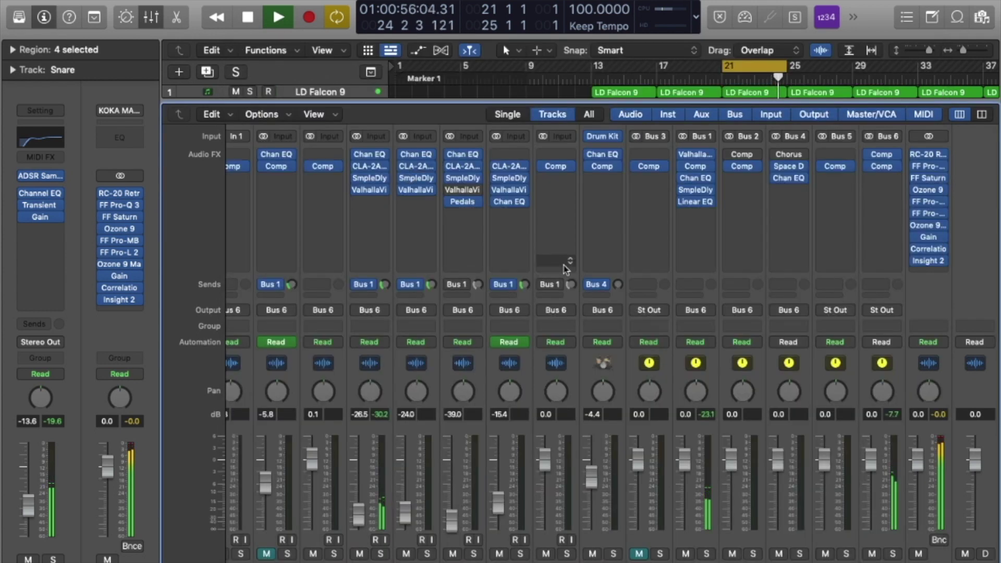
Hide the mixer and zoom out to show the whole song arrangement.
{"action": "key", "text": "x"}
{"action": "key", "text": "super+Up"}
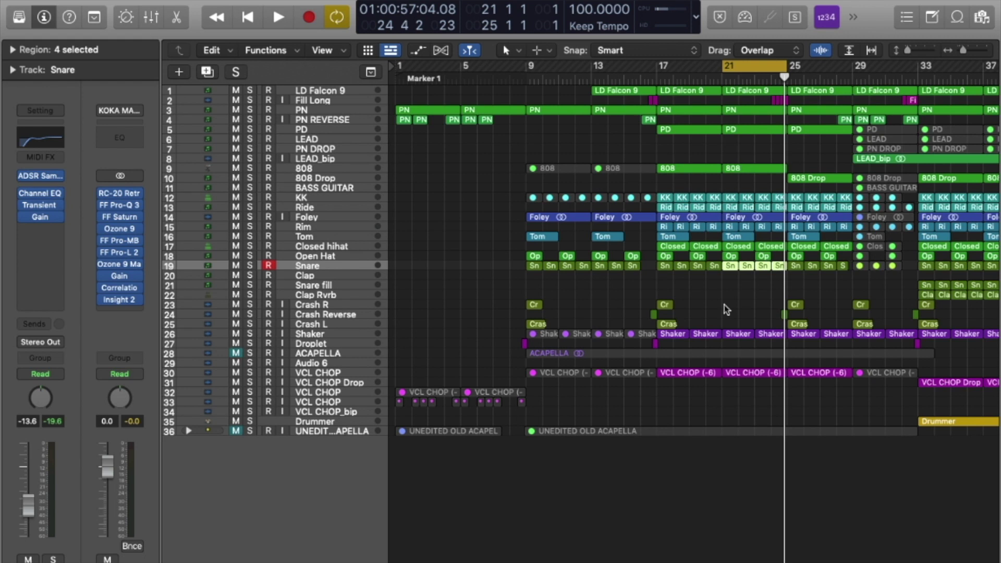
{"action": "key", "text": "super+Left"}
{"action": "key", "text": "super+Left"}
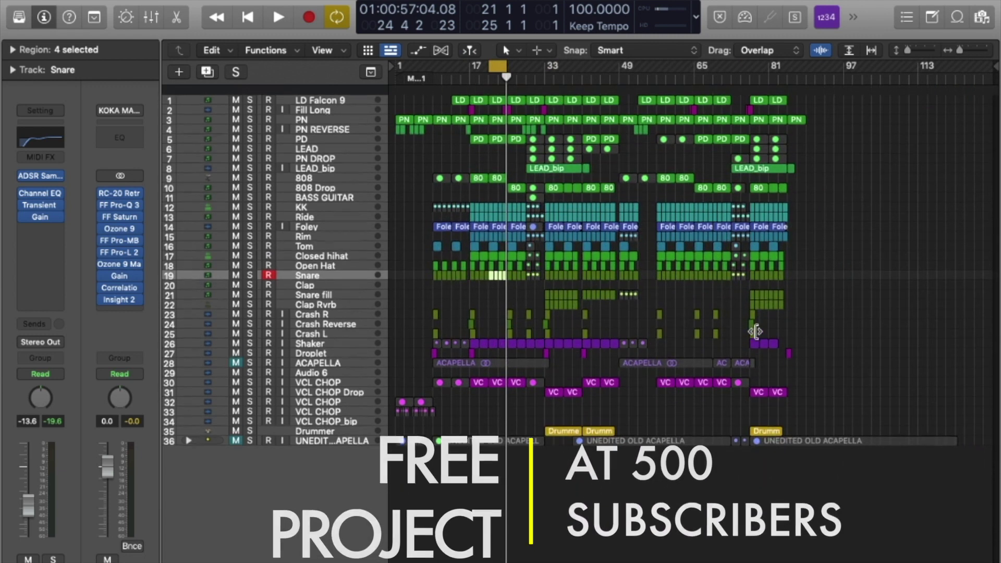